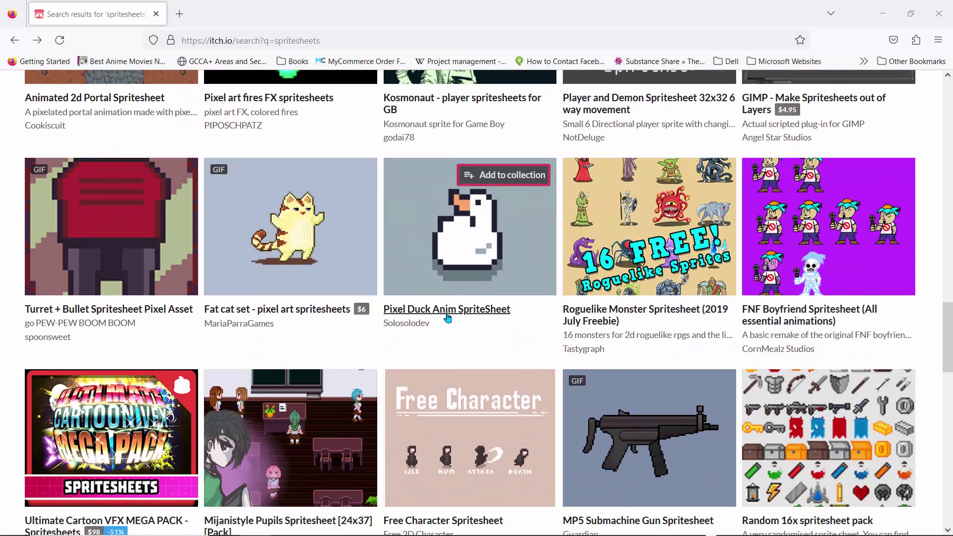
Step: Download the Pixel Duck Anim SpriteSheet asset pack from its itch.io page without paying
click(446, 240)
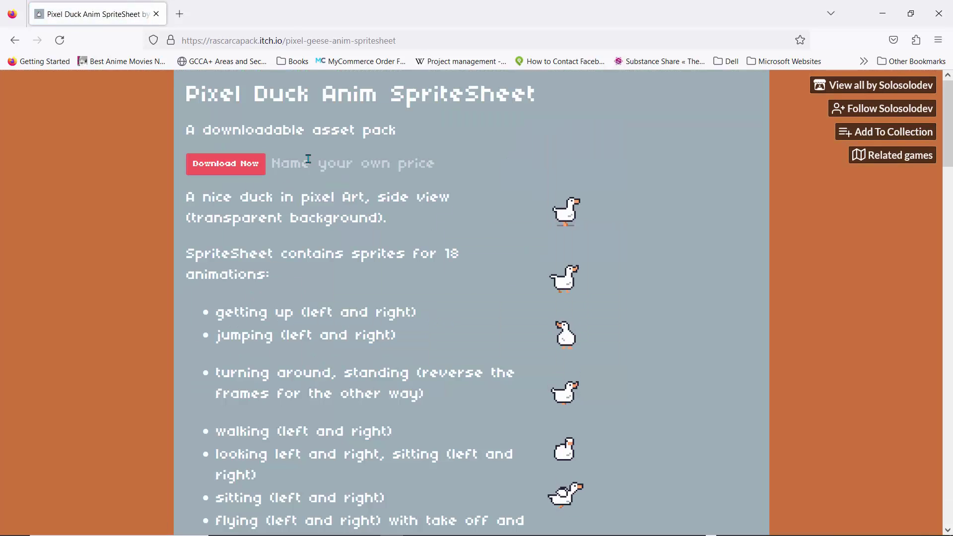
click(222, 164)
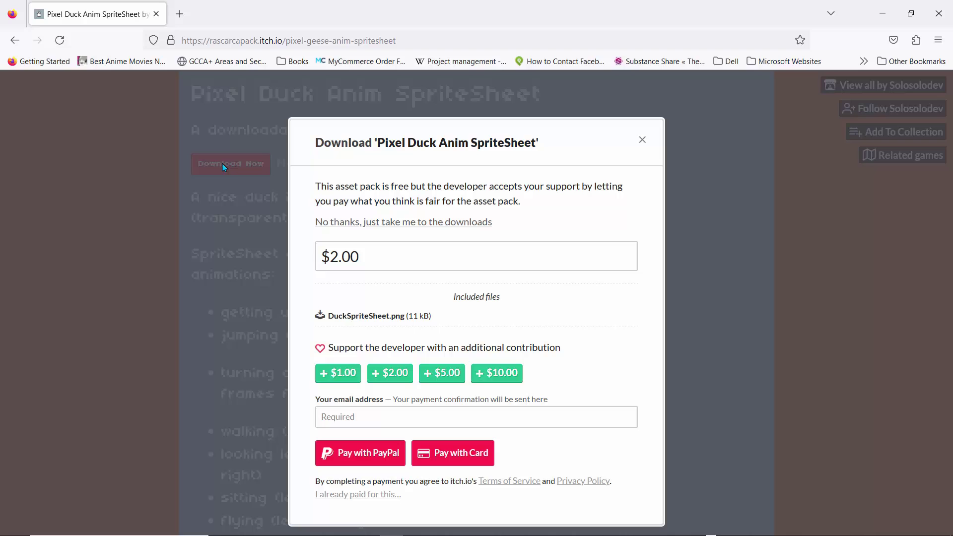
click(371, 221)
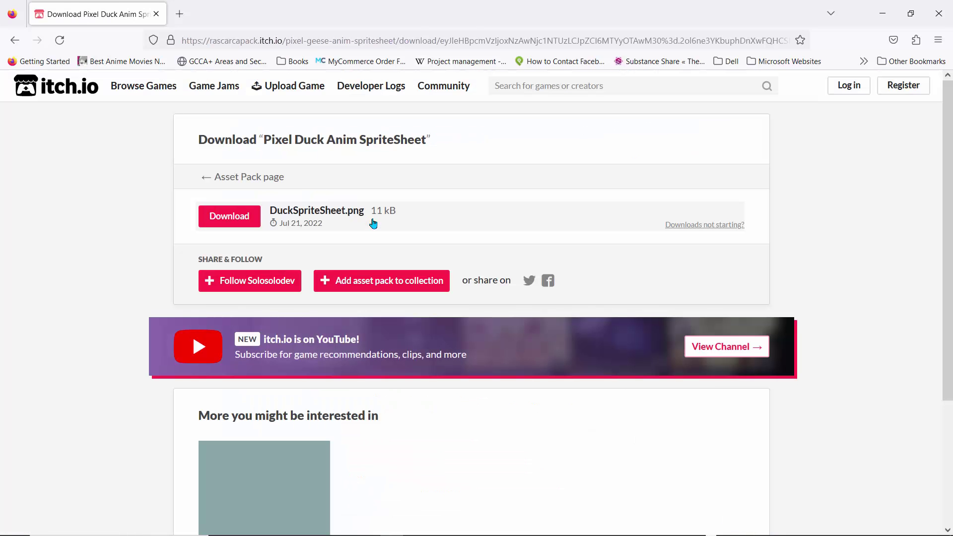
click(243, 217)
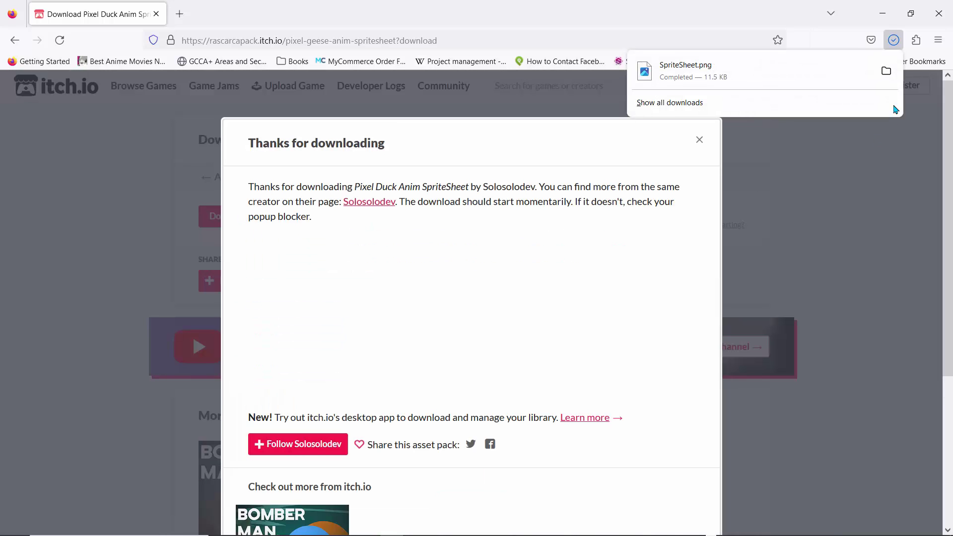
Step: Open the downloaded SpriteSheet.png and examine its rows of duck animation frames, then view the mort.png sprite strip for comparison
click(885, 71)
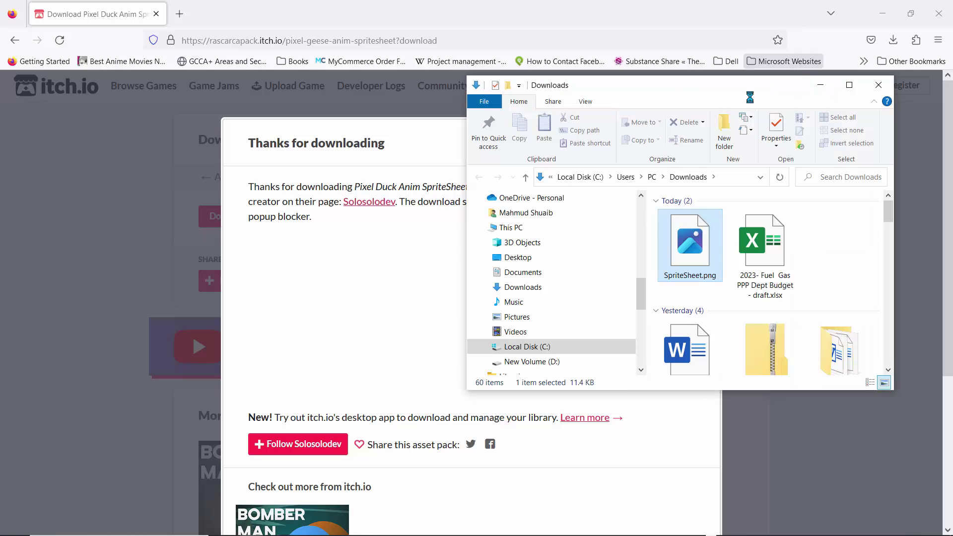
double_click(699, 249)
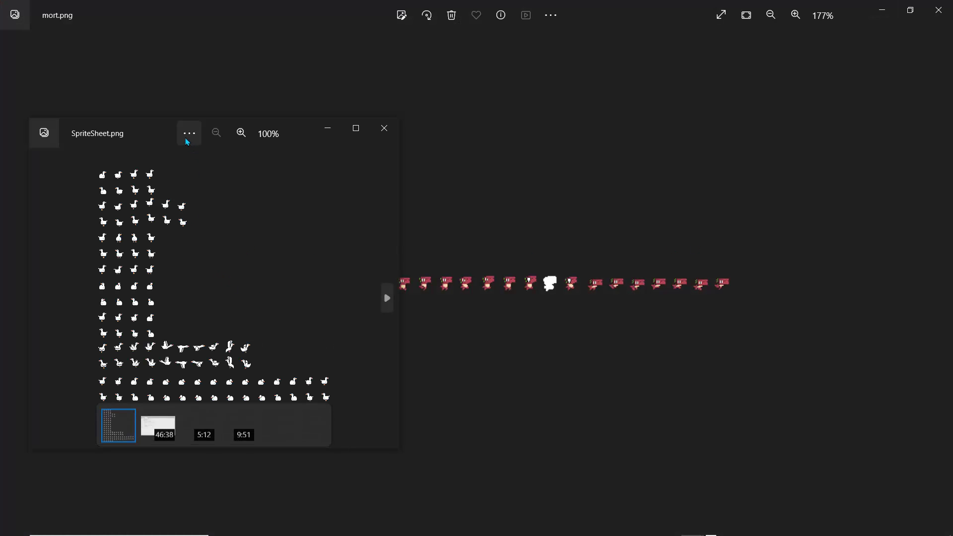
drag(154, 139, 327, 106)
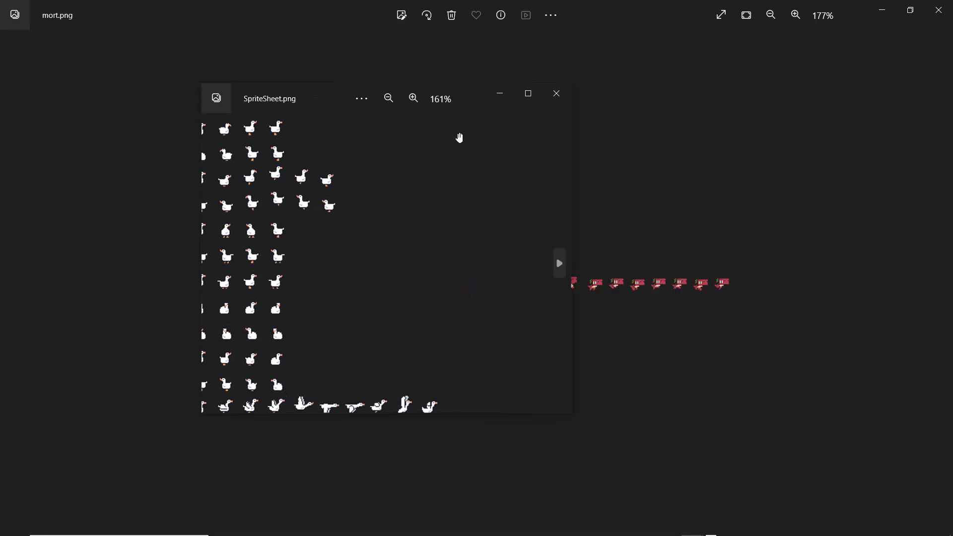
click(528, 93)
scroll(287, 105, up, 2)
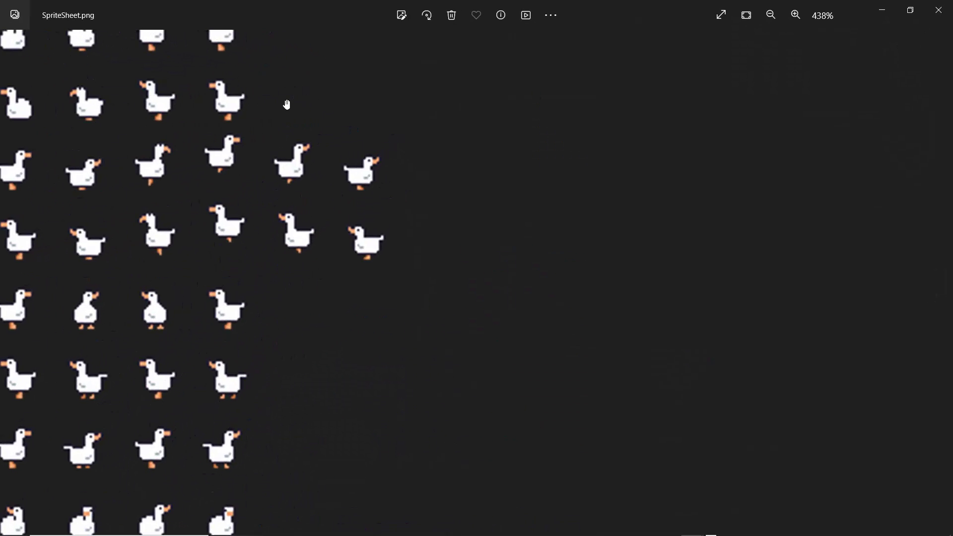
scroll(287, 105, down, 5)
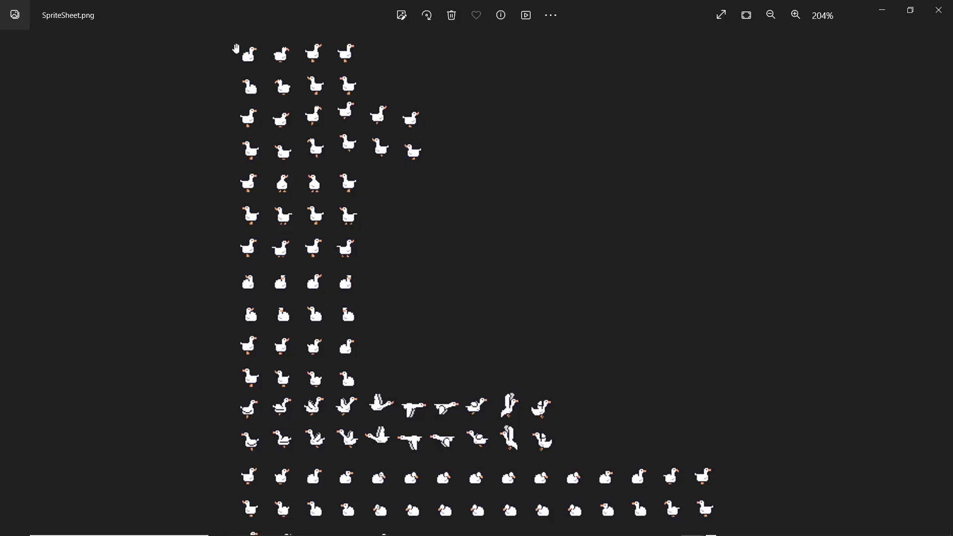
scroll(357, 382, down, 1)
scroll(359, 381, down, 1)
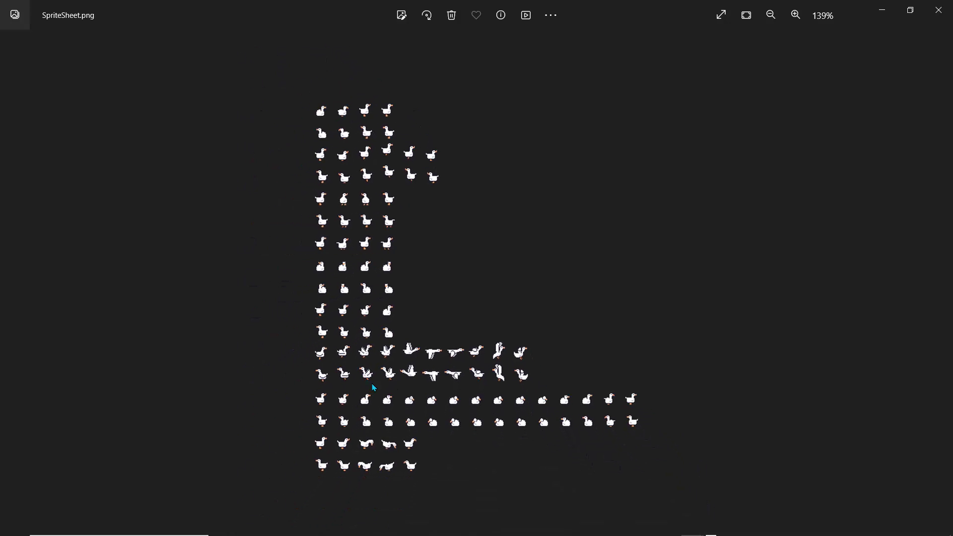
scroll(366, 312, up, 2)
scroll(346, 281, down, 2)
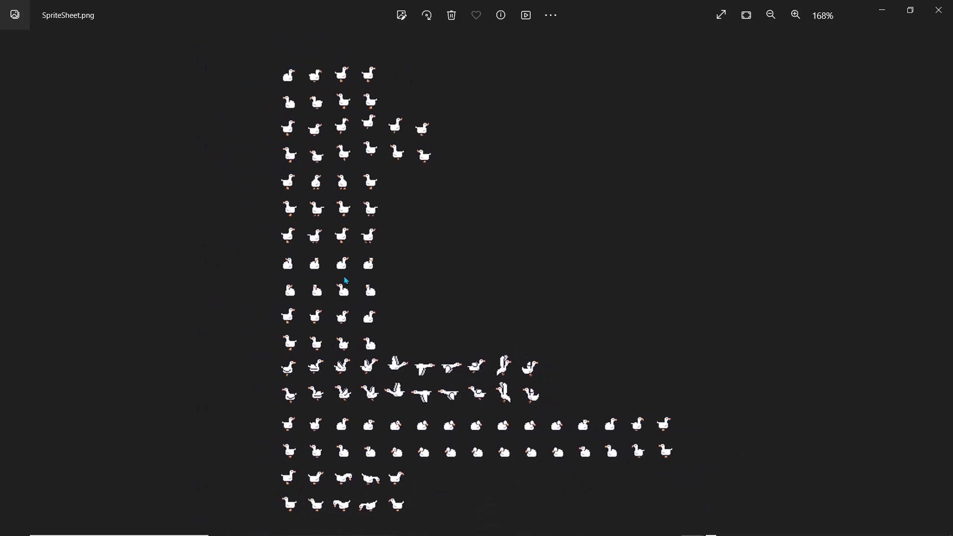
click(938, 10)
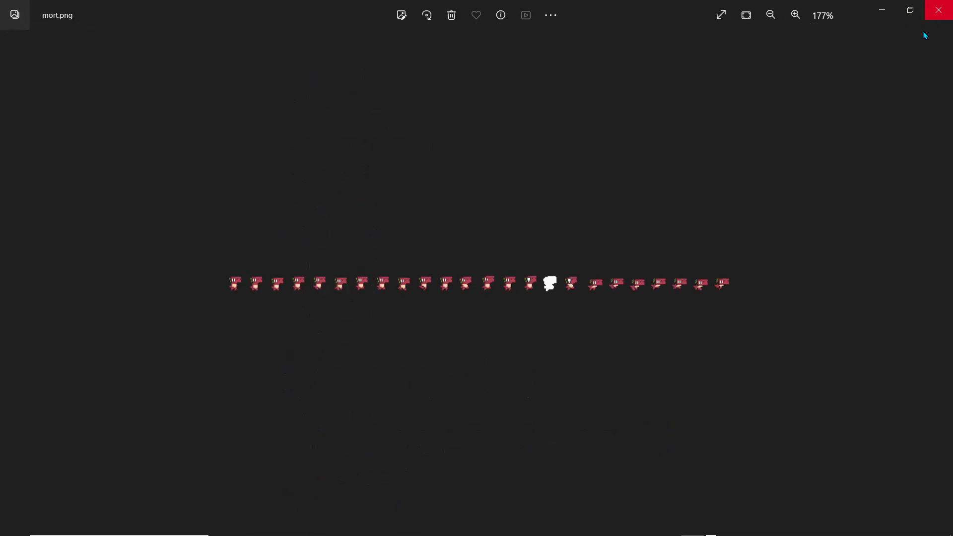
scroll(453, 278, up, 3)
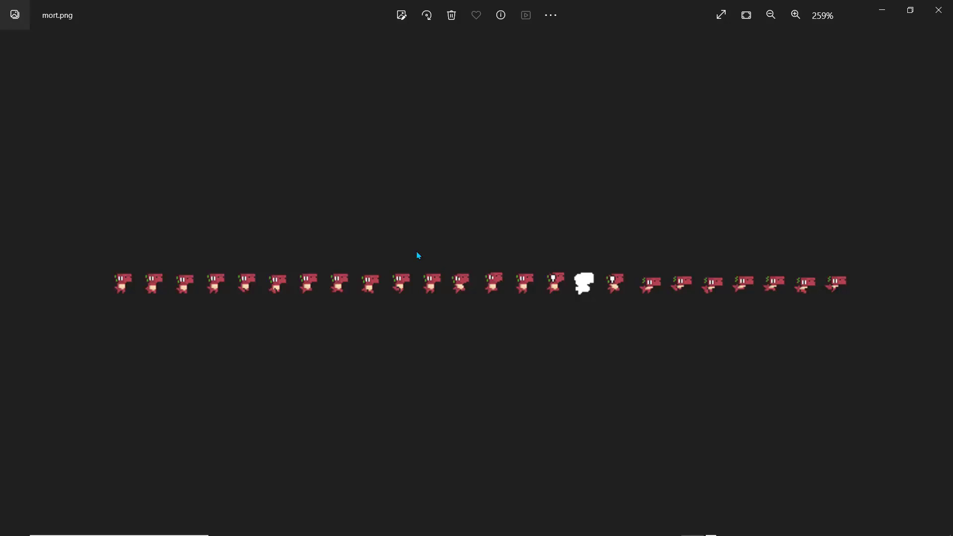
click(878, 11)
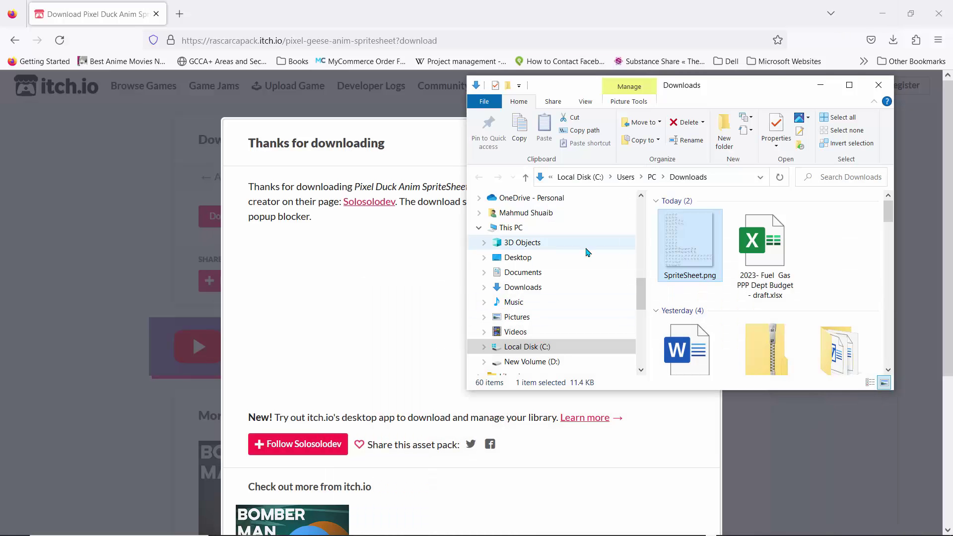
Step: Cut SpriteSheet.png from the Downloads folder and open the Art Packs folder in Documents
right_click(689, 247)
click(713, 447)
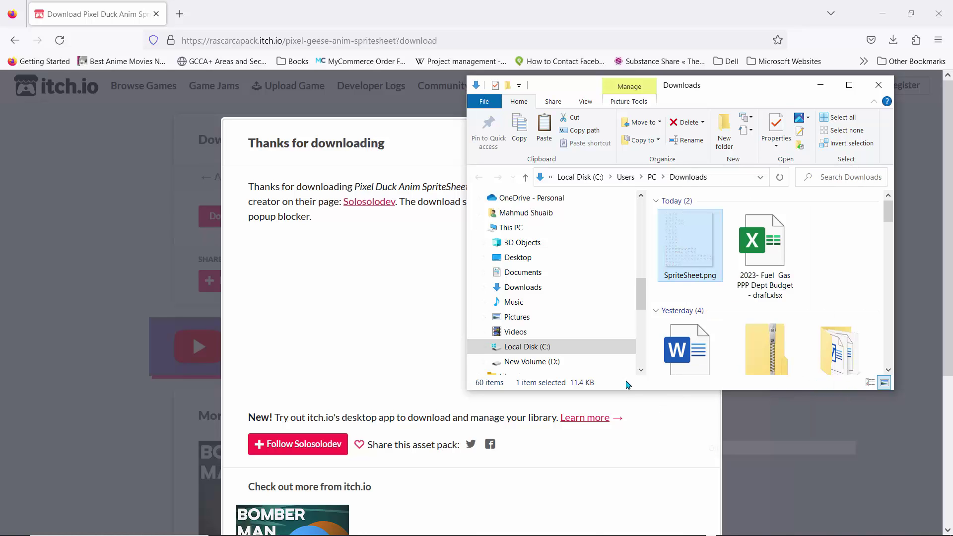
click(527, 273)
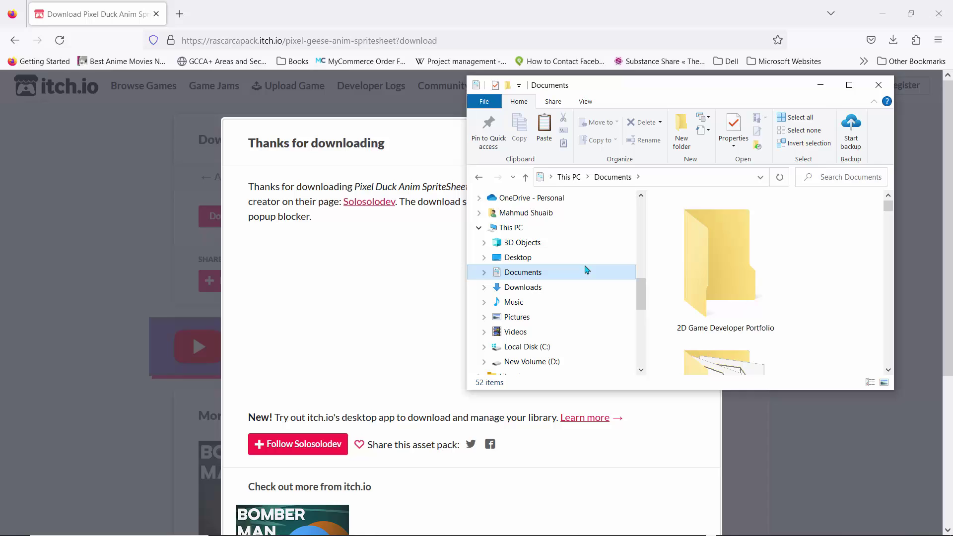
click(849, 85)
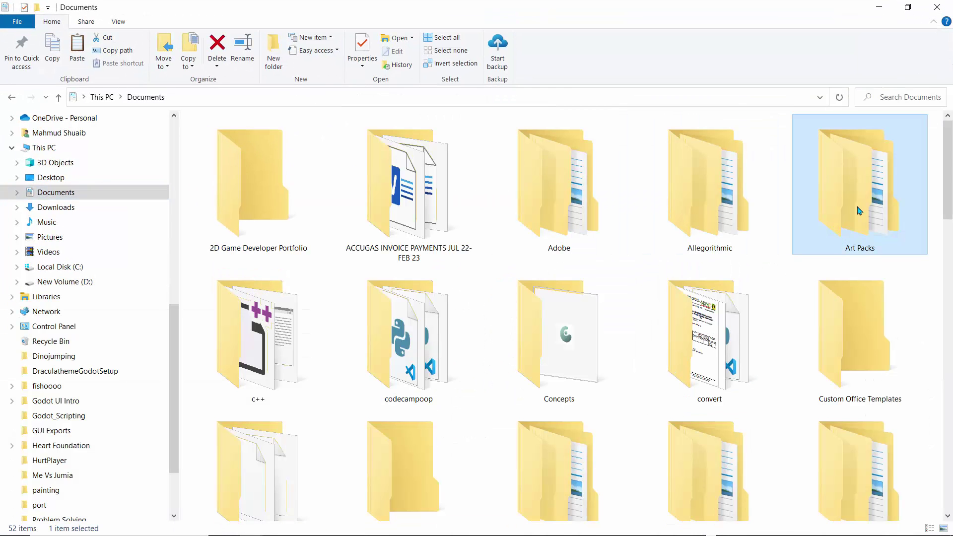
double_click(857, 211)
Step: Create a new folder inside Art Packs
right_click(301, 408)
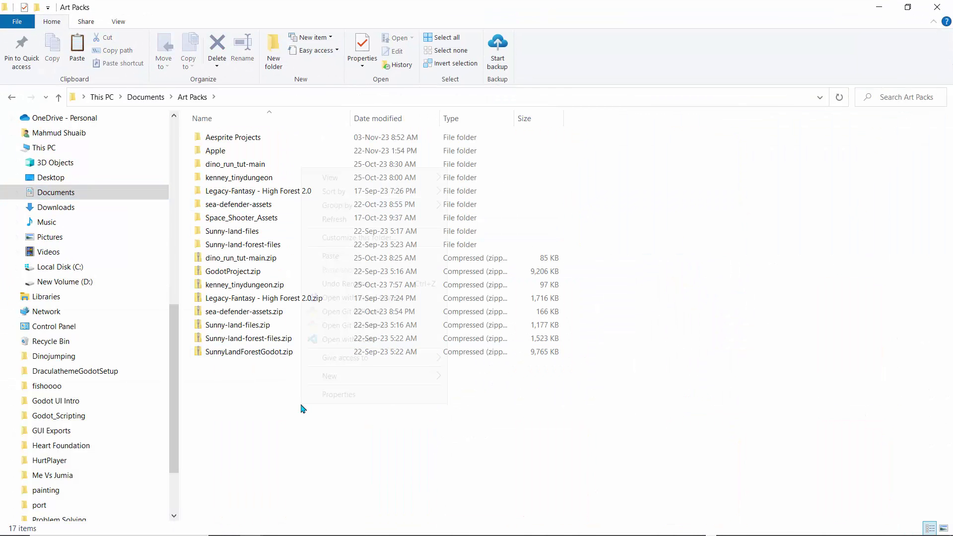
mouse_move(344, 379)
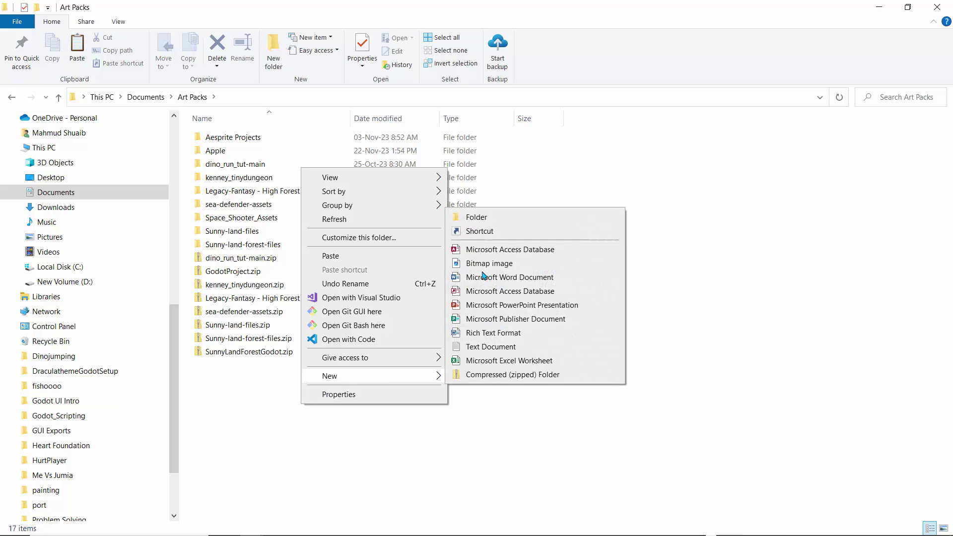
click(472, 217)
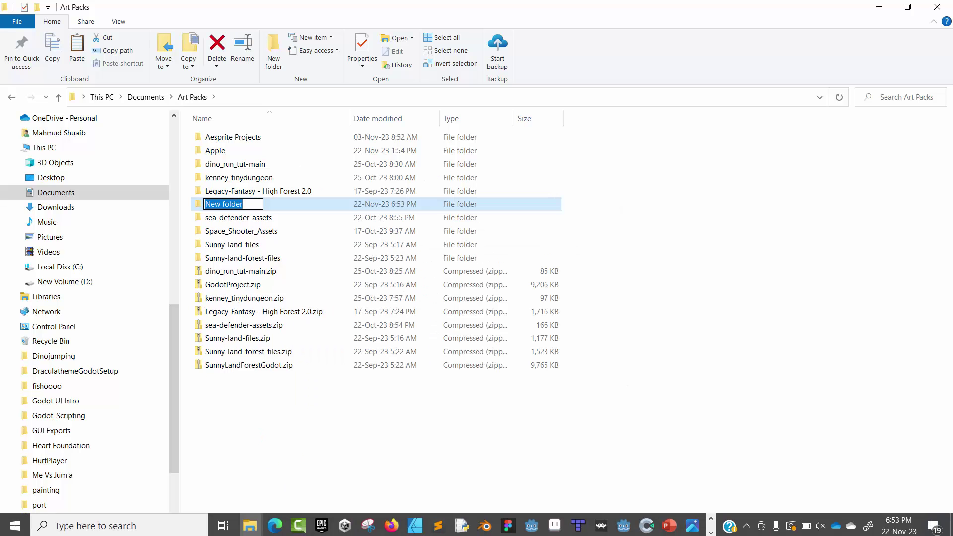
Step: Switch to Firefox, dismiss the itch.io download confirmation and minimize the browser window
click(392, 530)
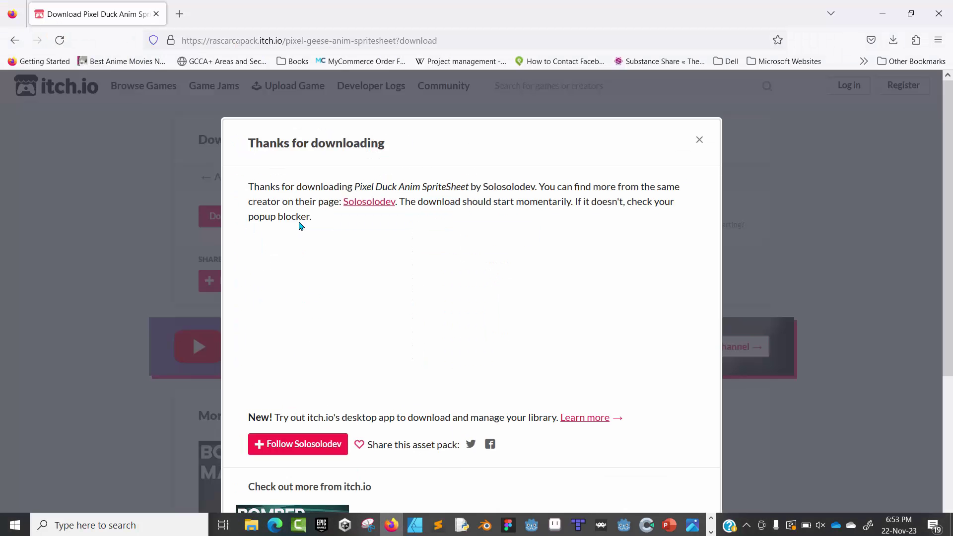
click(698, 141)
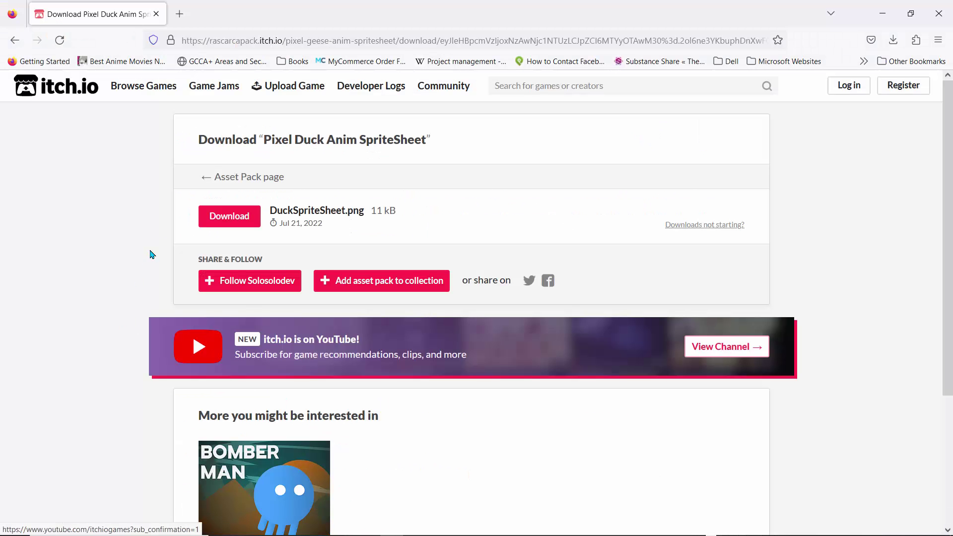
click(882, 13)
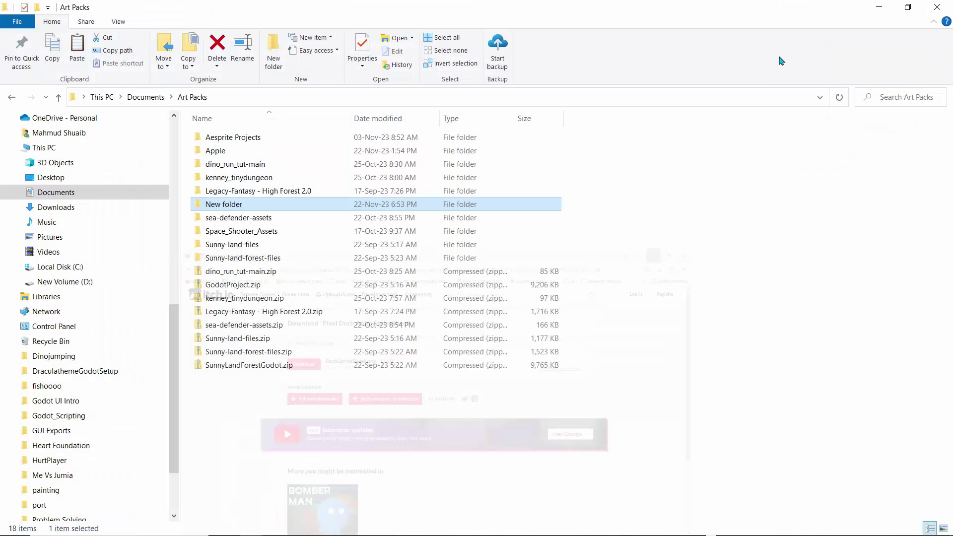
Step: Rename the new folder in Art Packs as "pixel duck"
double_click(220, 206)
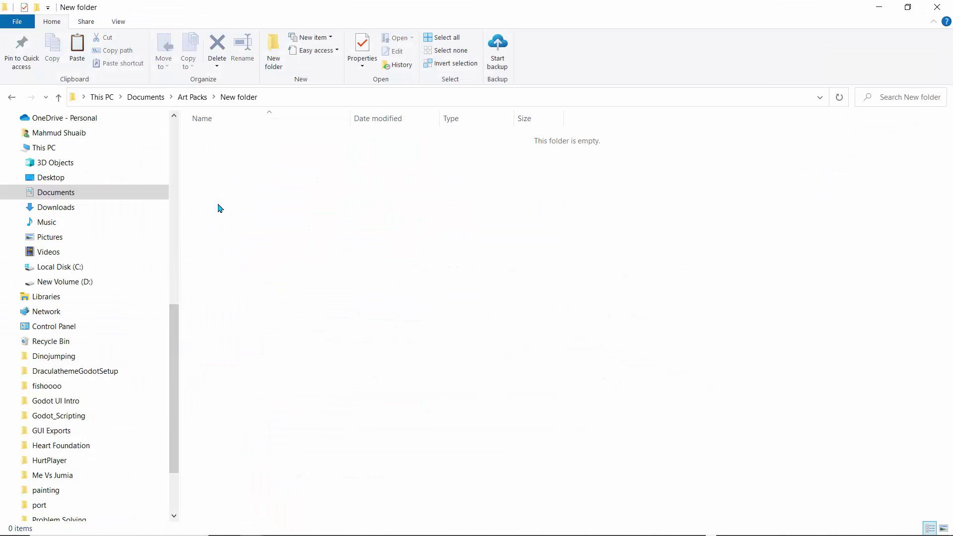
click(59, 97)
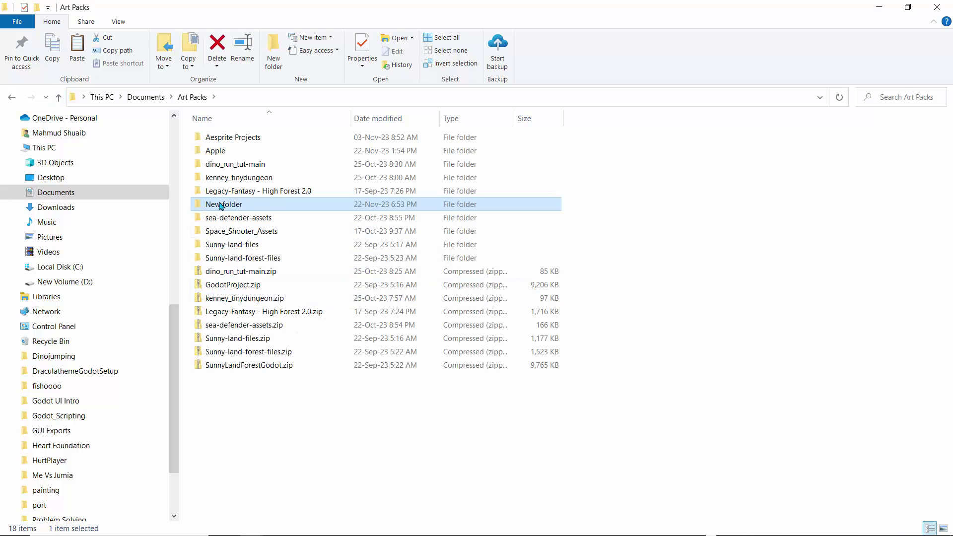
right_click(224, 205)
click(267, 508)
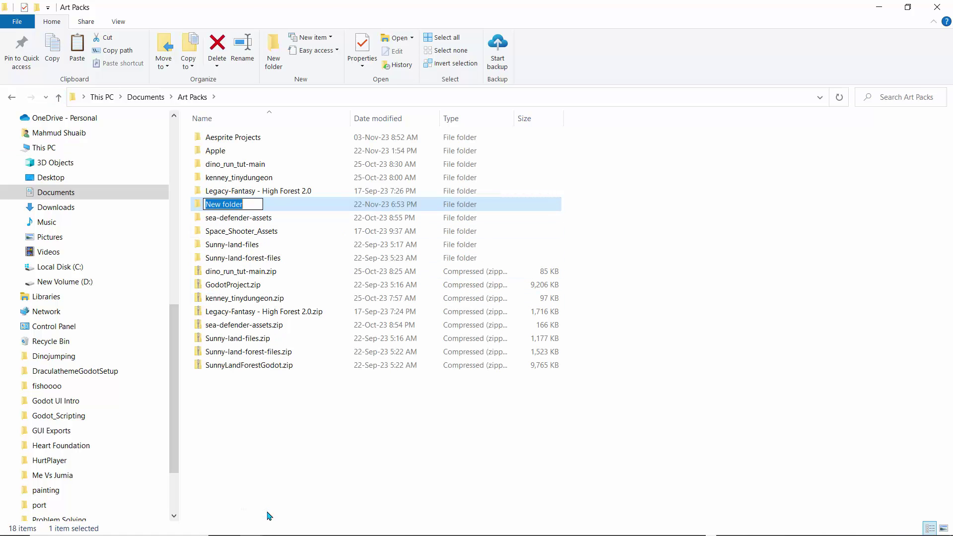
text(pixel duck)
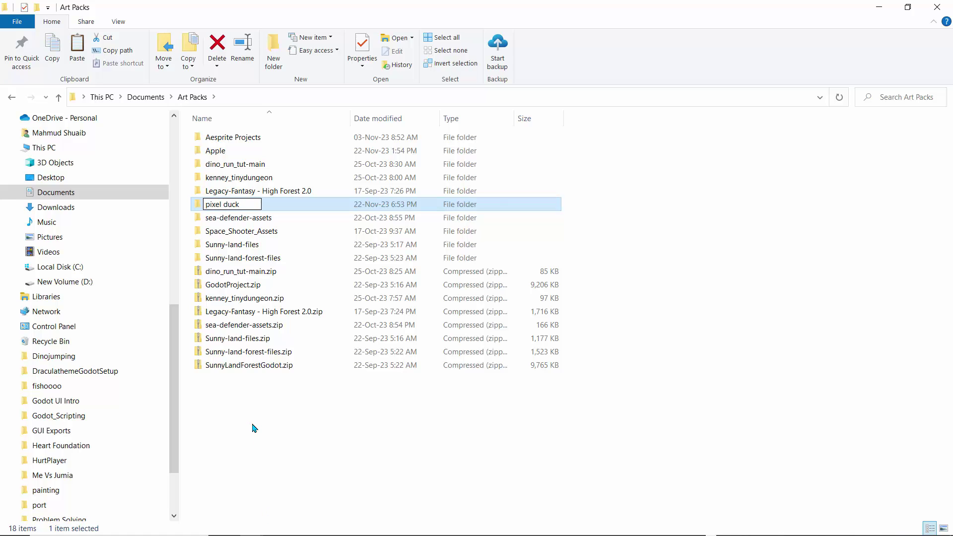
key(Return)
Step: Paste the cut SpriteSheet.png into the pixel duck folder
double_click(251, 204)
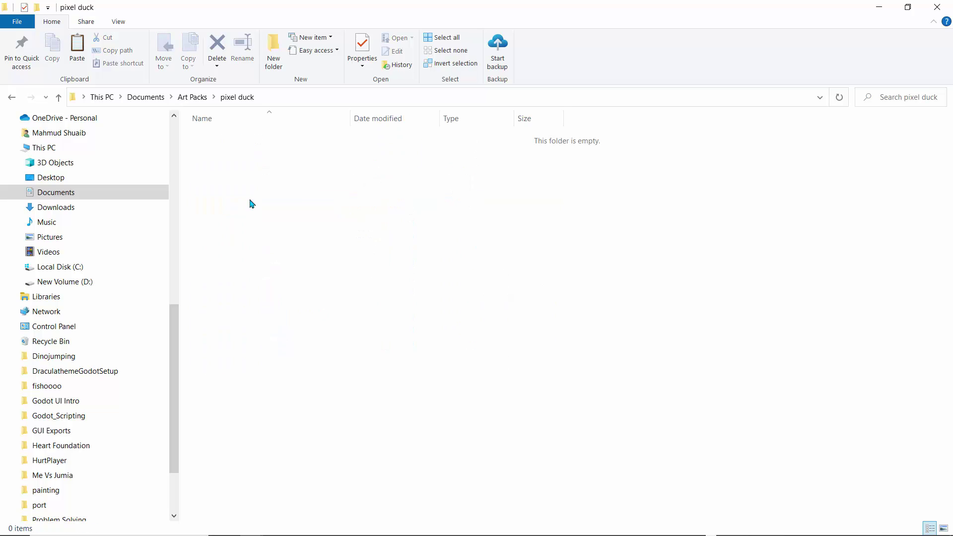
key(ctrl+v)
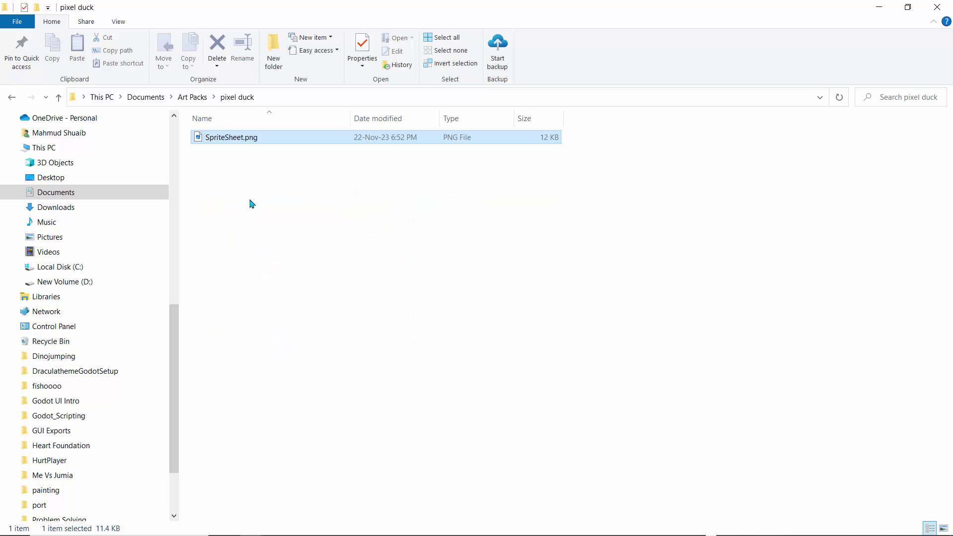
click(251, 201)
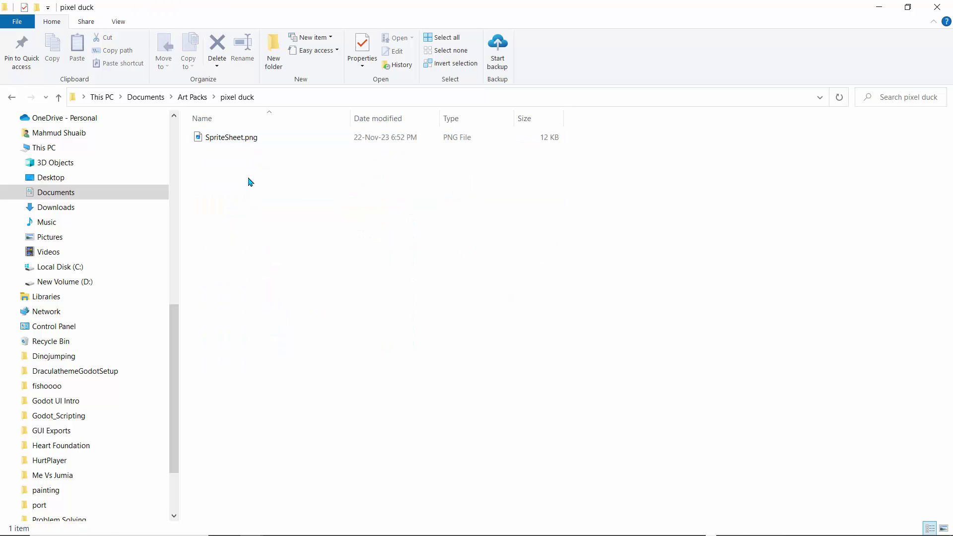
Step: Go back to the Art Packs folder and copy the pixel duck folder
click(192, 97)
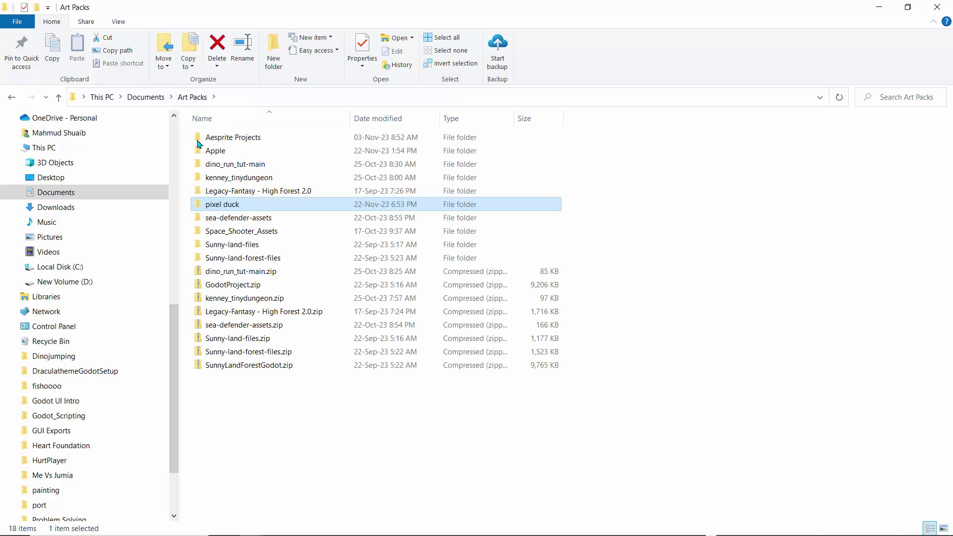
click(293, 429)
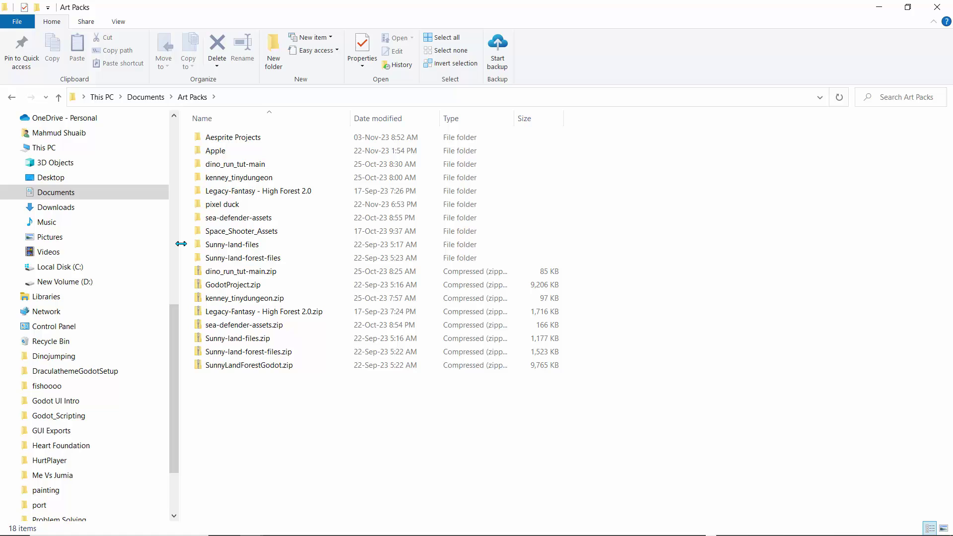
right_click(215, 204)
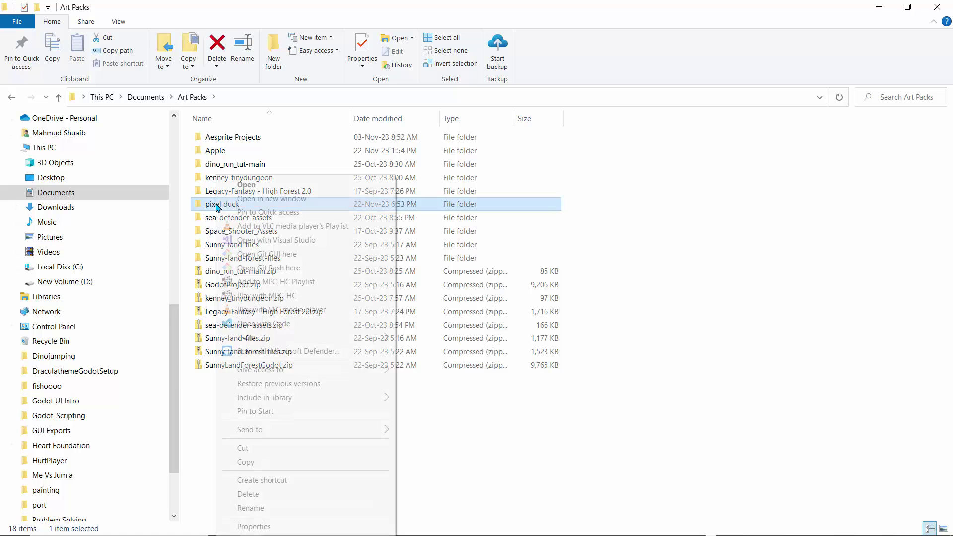
click(250, 462)
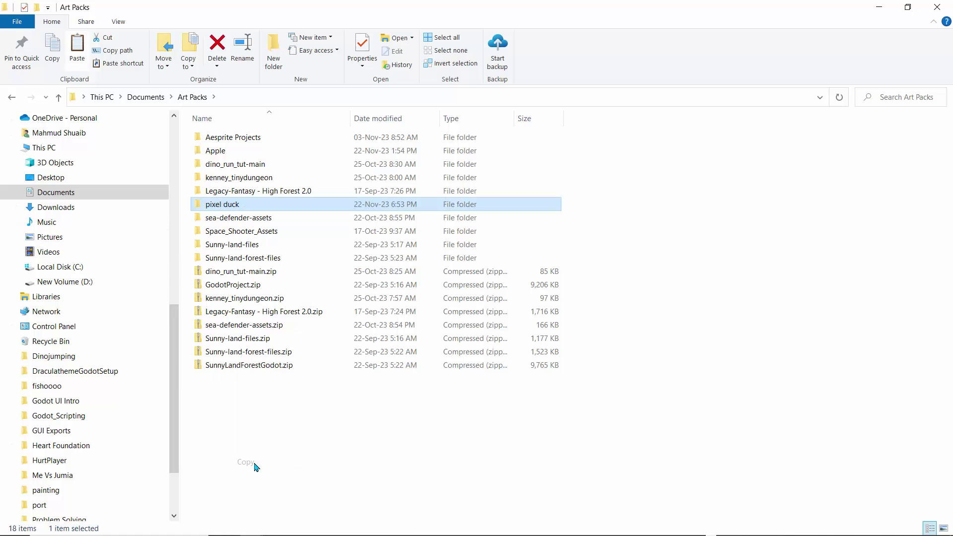
Step: Create a new folder named PixelDuck inside Documents > GodotProjects
click(61, 196)
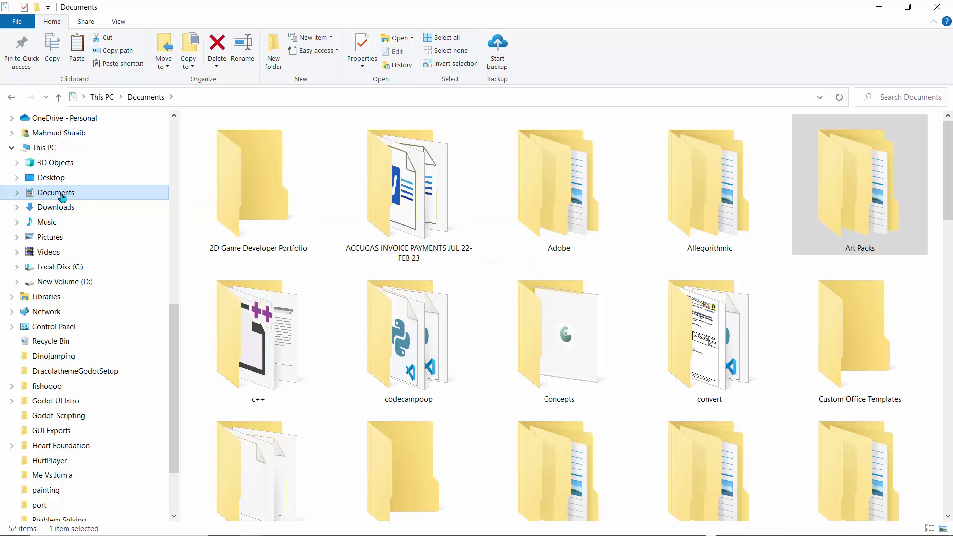
scroll(553, 330, down, 3)
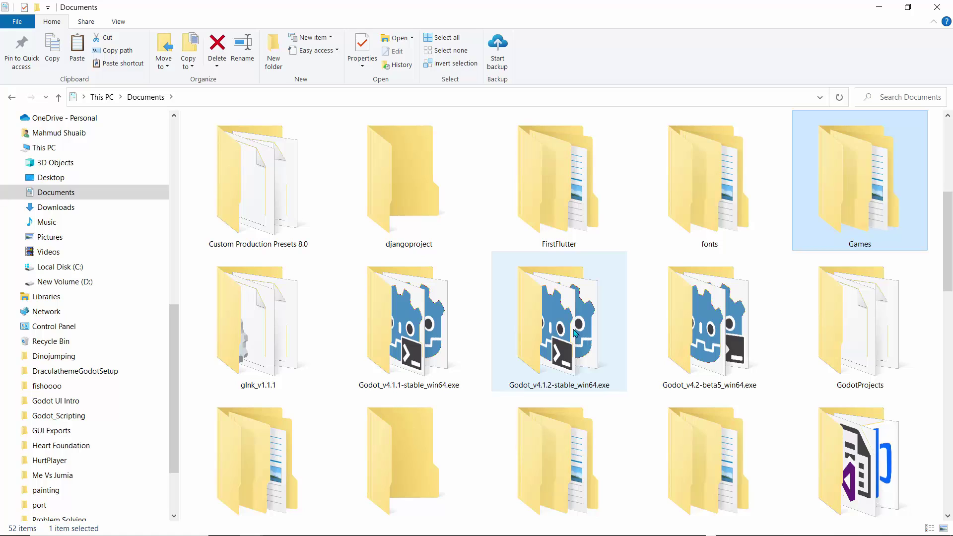
double_click(860, 329)
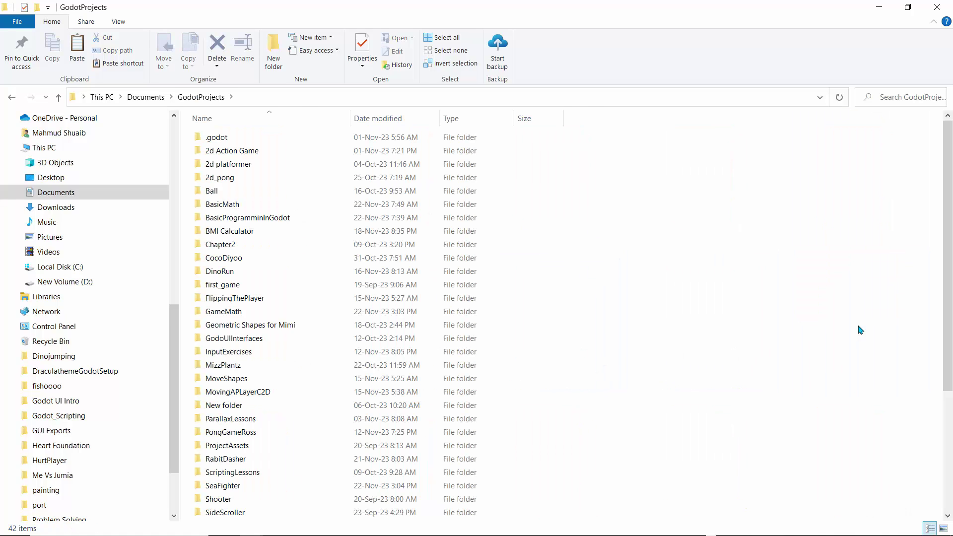
right_click(722, 239)
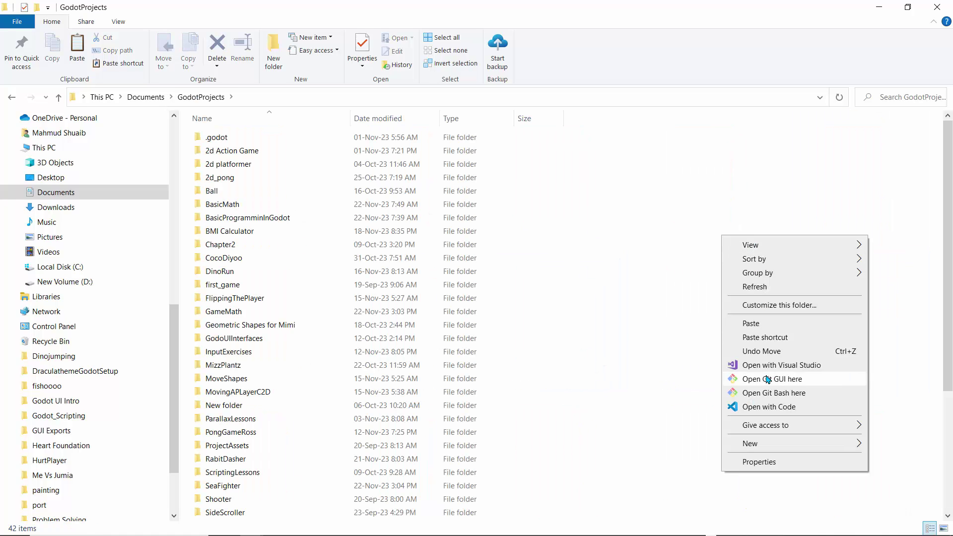
mouse_move(772, 445)
click(622, 287)
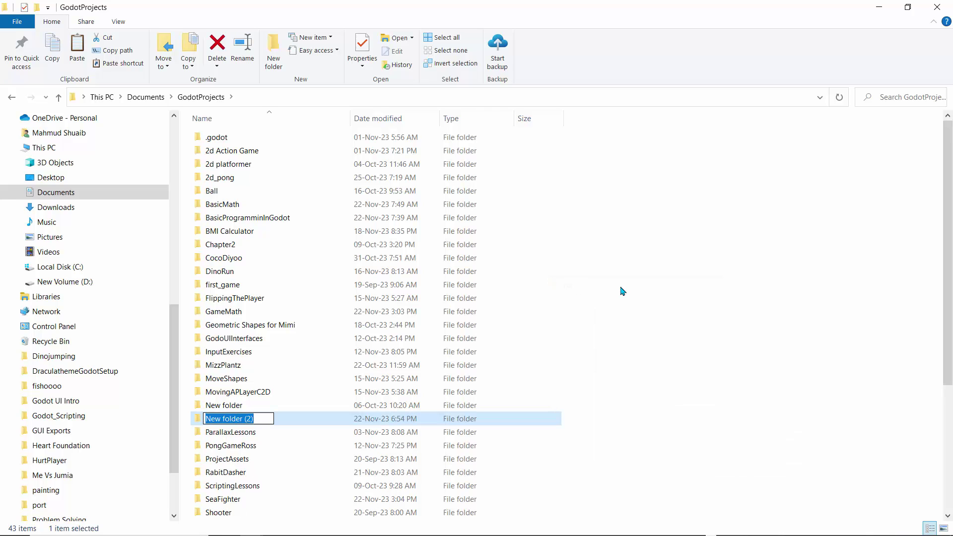
text(Pixel)
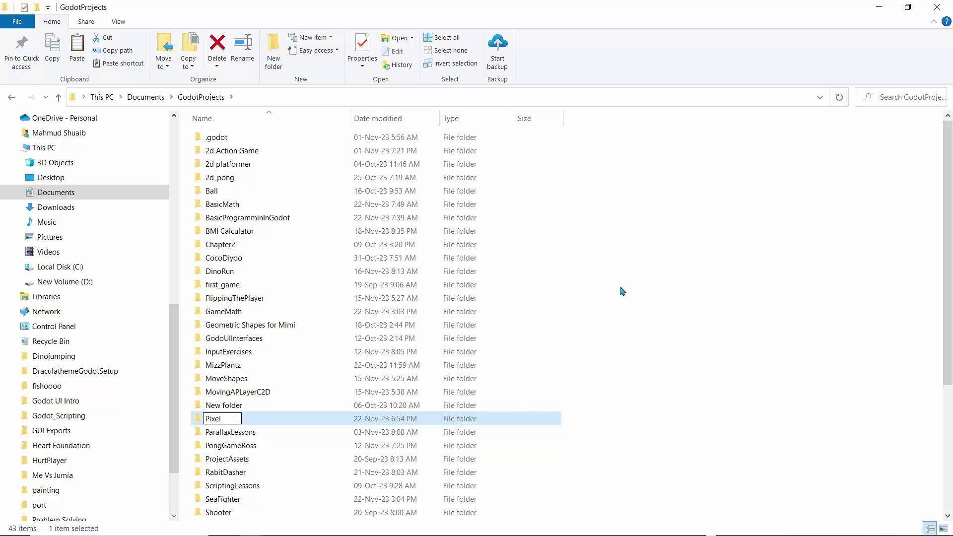
text(Duck)
click(247, 430)
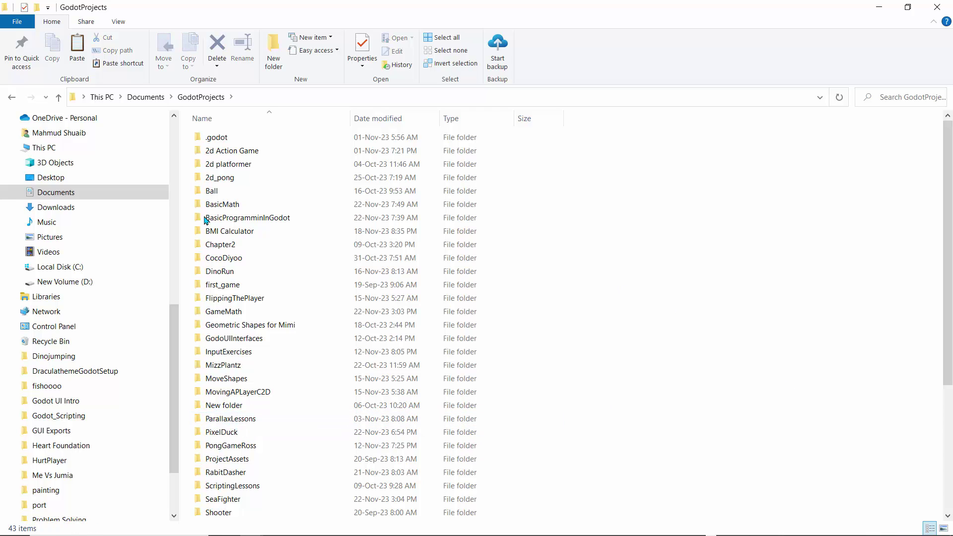
Step: Open the new PixelDuck folder and paste the copied pixel duck folder into it
click(221, 246)
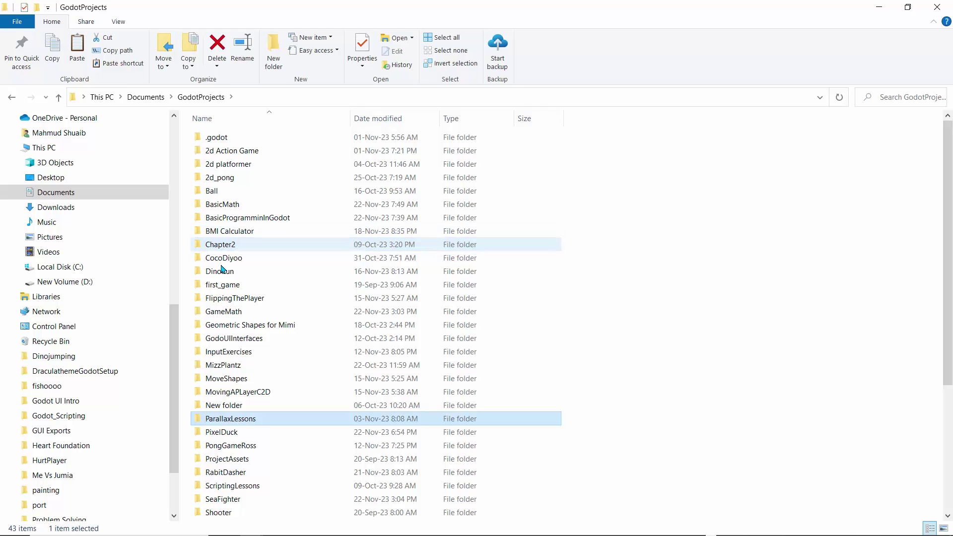
click(227, 433)
double_click(227, 433)
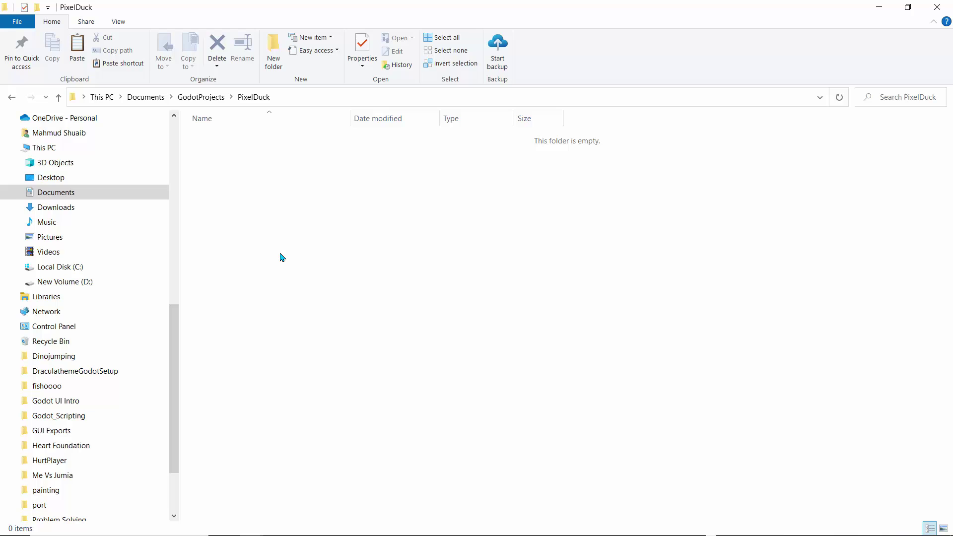
key(ctrl+v)
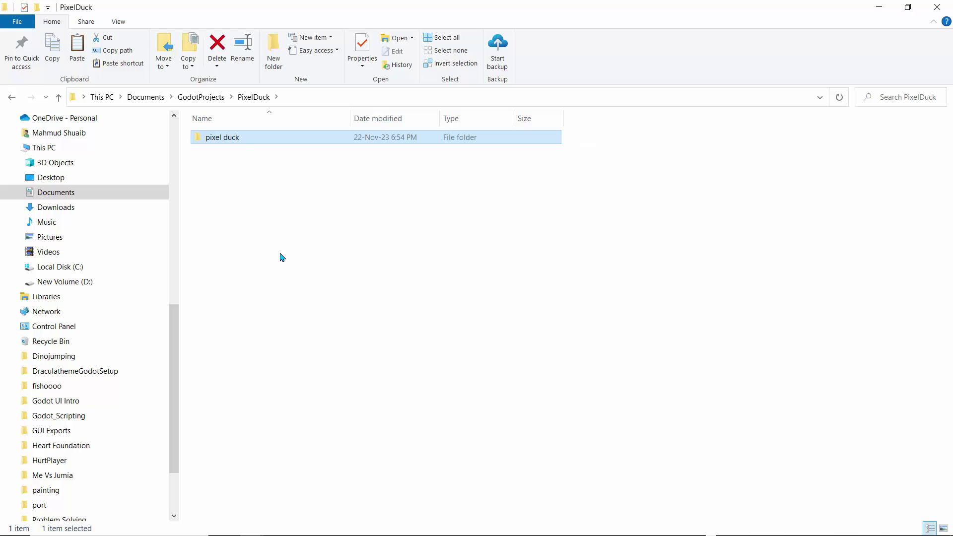
Step: Check the contents of the pasted pixel duck folder and rename that folder as art
double_click(229, 138)
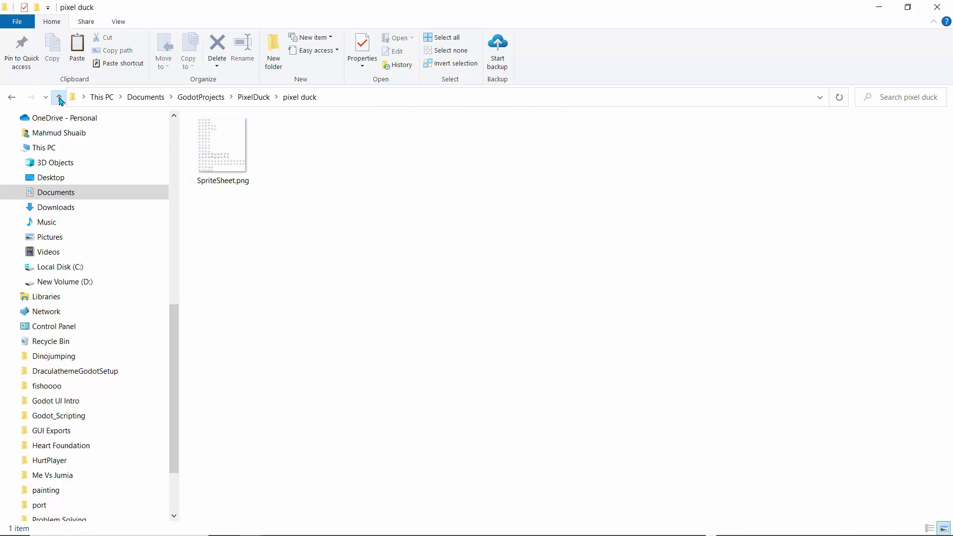
click(59, 97)
right_click(213, 141)
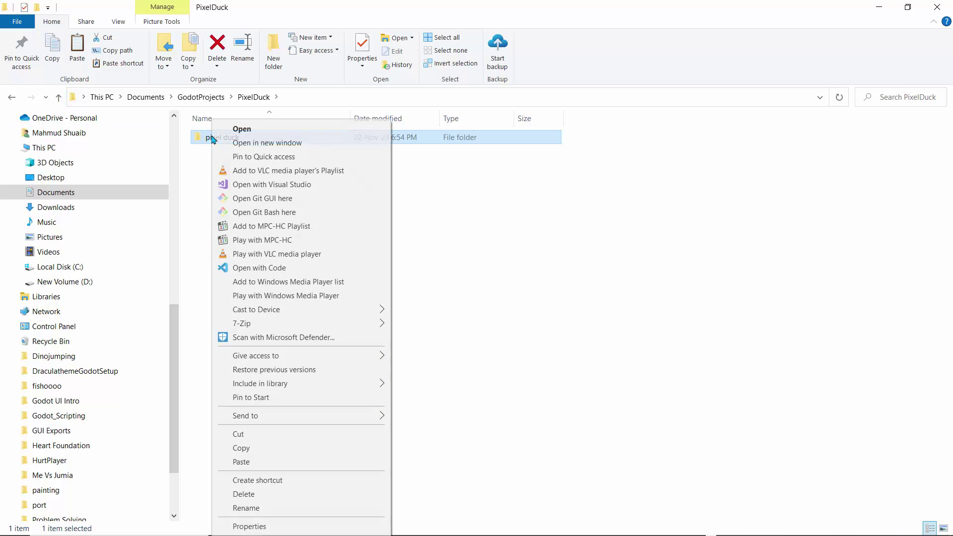
click(245, 510)
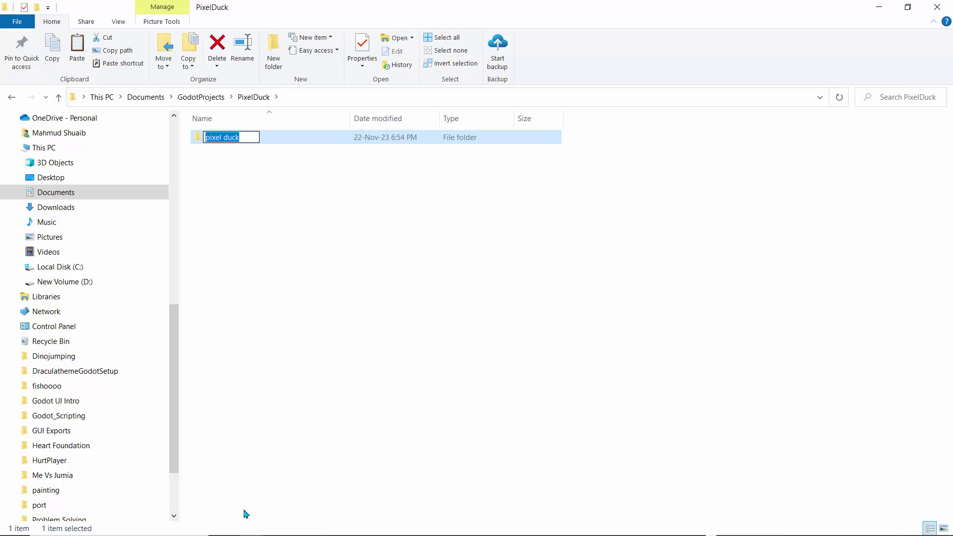
text(art)
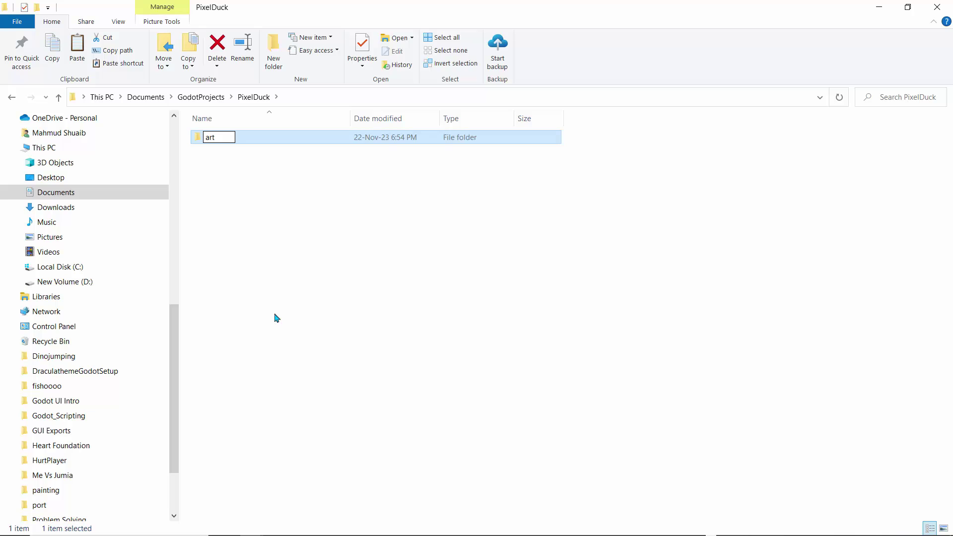
click(276, 318)
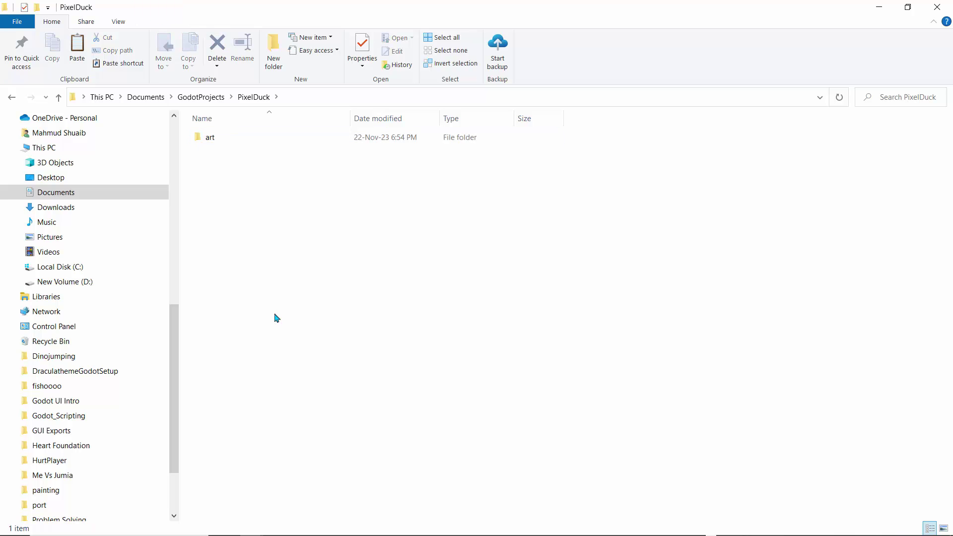
Step: Return to the GodotProjects folder, leave the file window and open Godot's Project Manager maximized
click(200, 96)
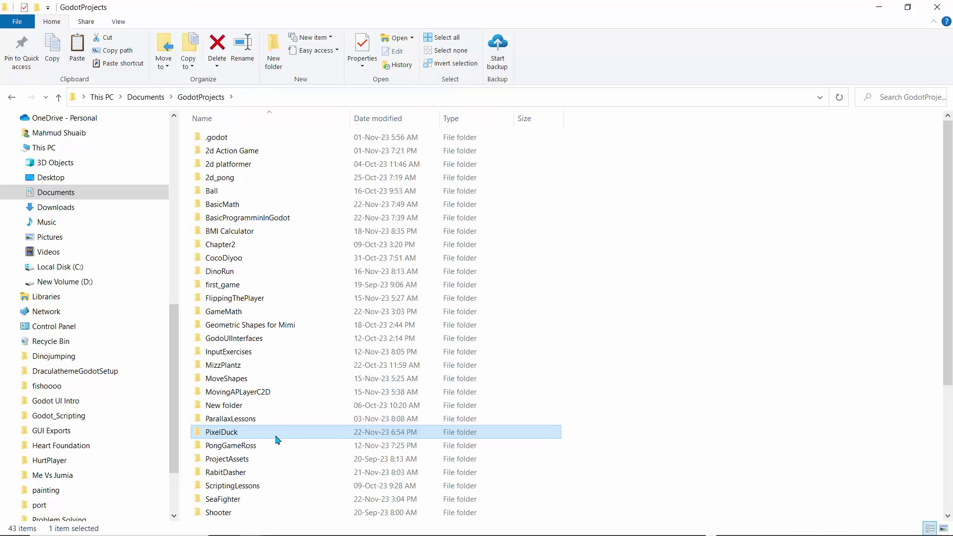
click(926, 5)
click(926, 5)
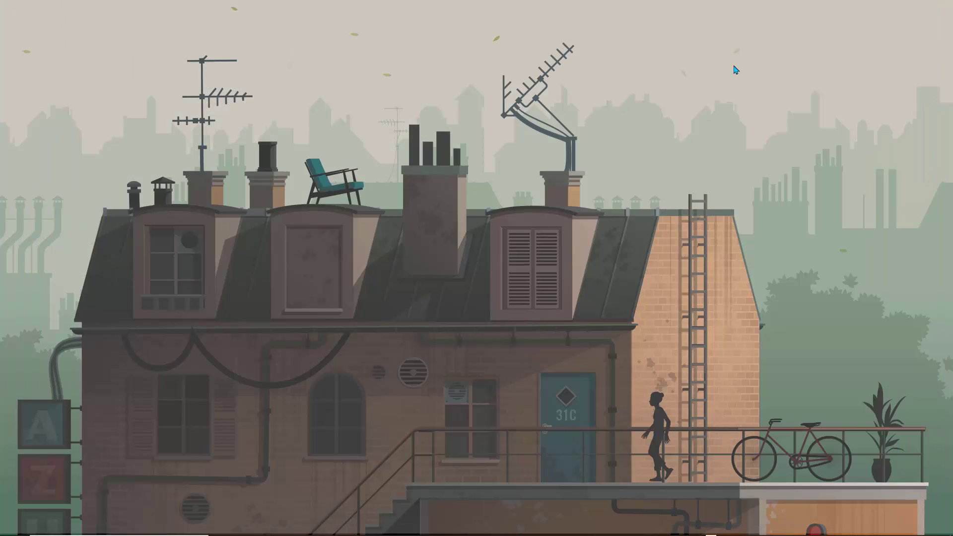
mouse_move(501, 531)
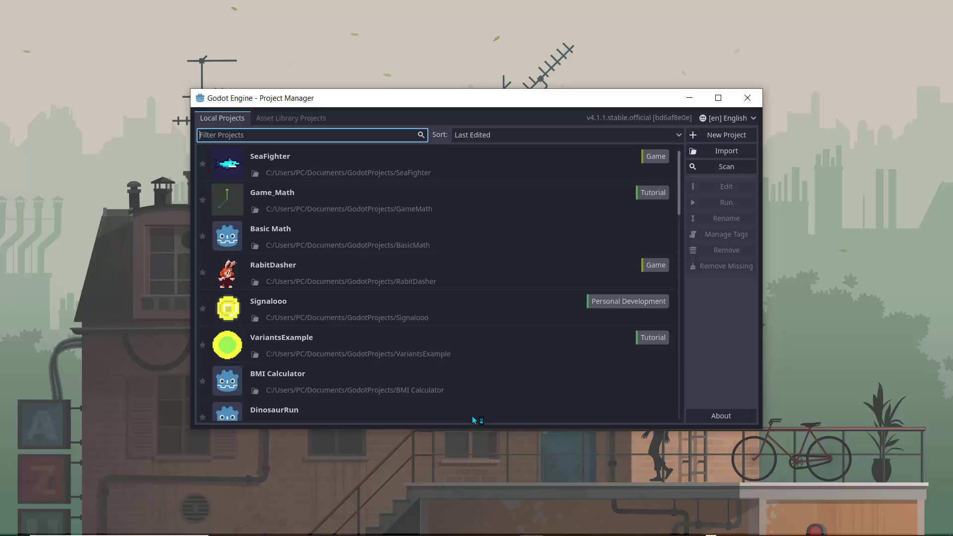
click(717, 98)
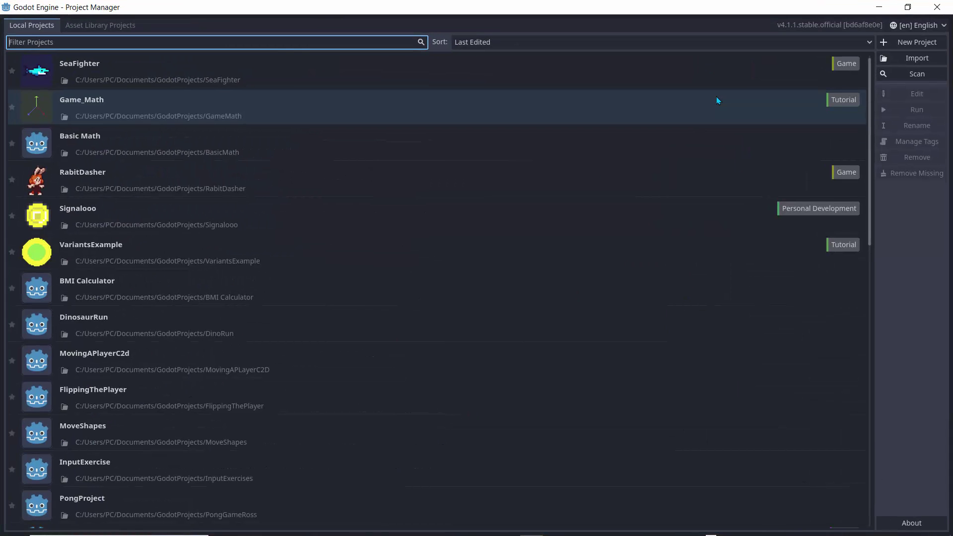
Step: Start a new project named Pixel Duck and choose Documents/GodotProjects/PixelDuck as its project path
click(908, 45)
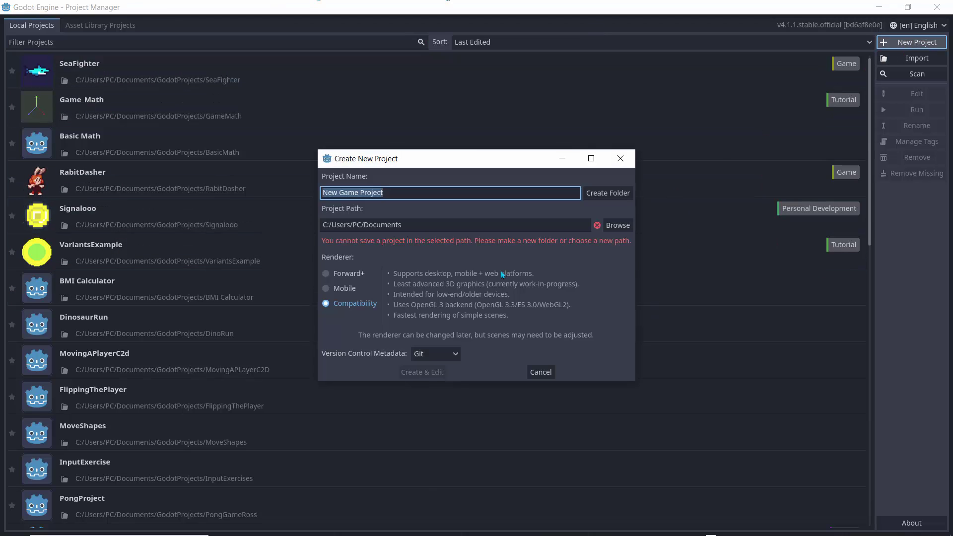
click(618, 225)
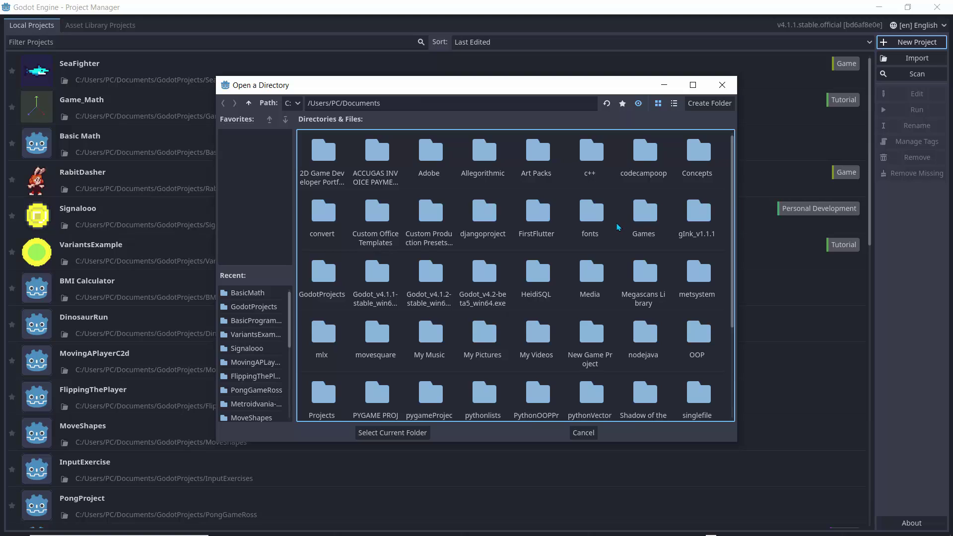
double_click(324, 277)
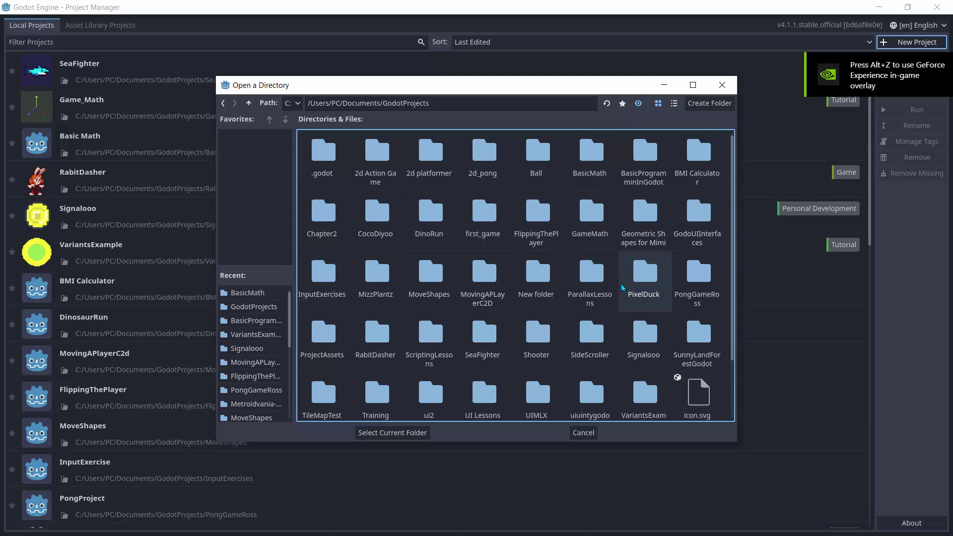
click(644, 278)
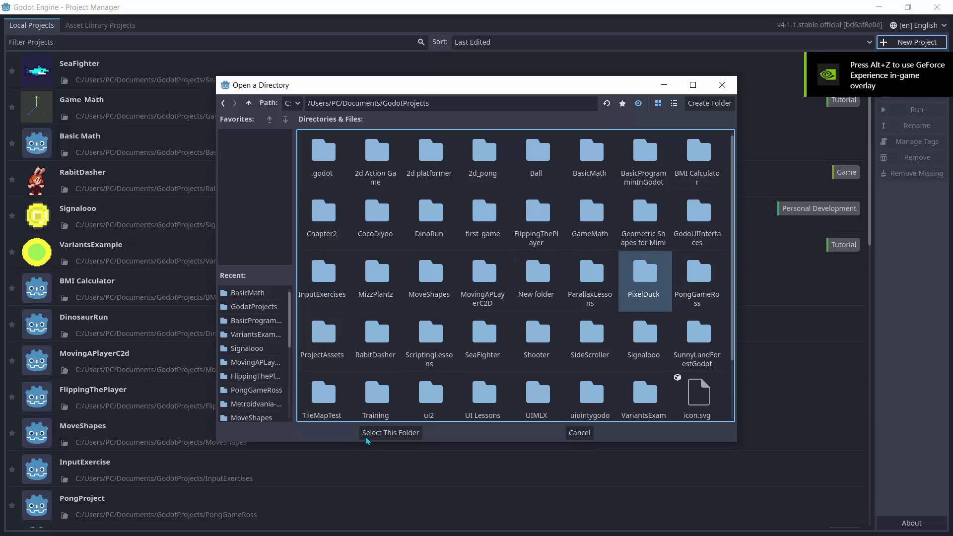
click(390, 432)
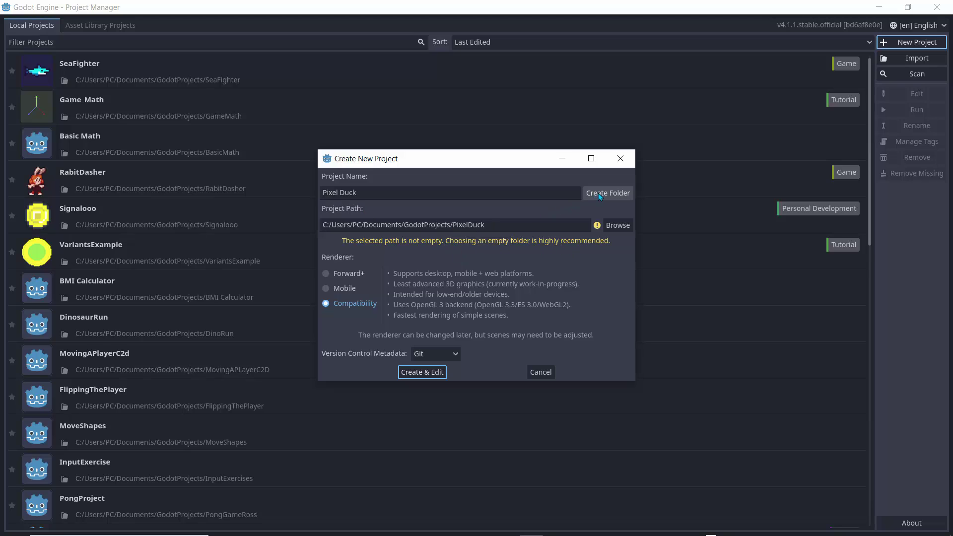
click(600, 196)
click(545, 229)
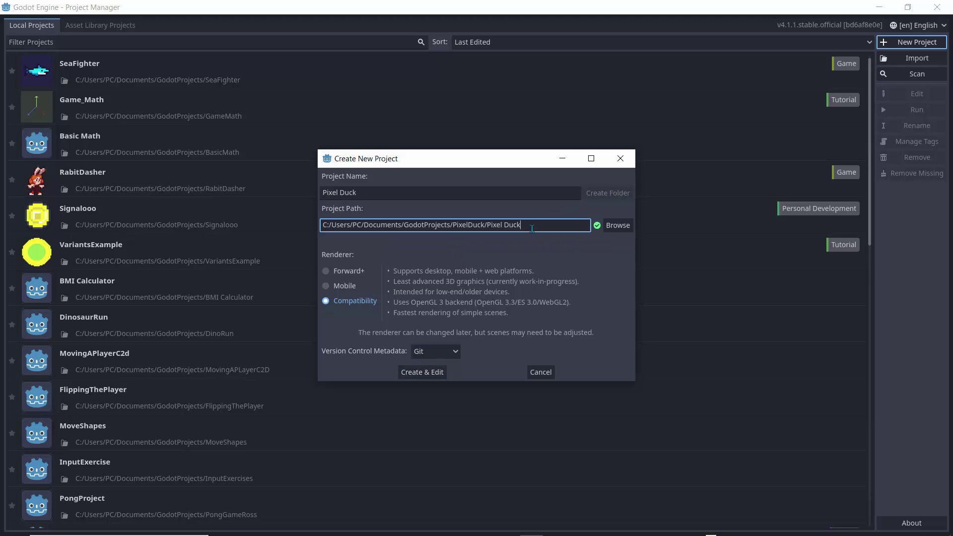
key(BackSpace)
key(BackSpace)
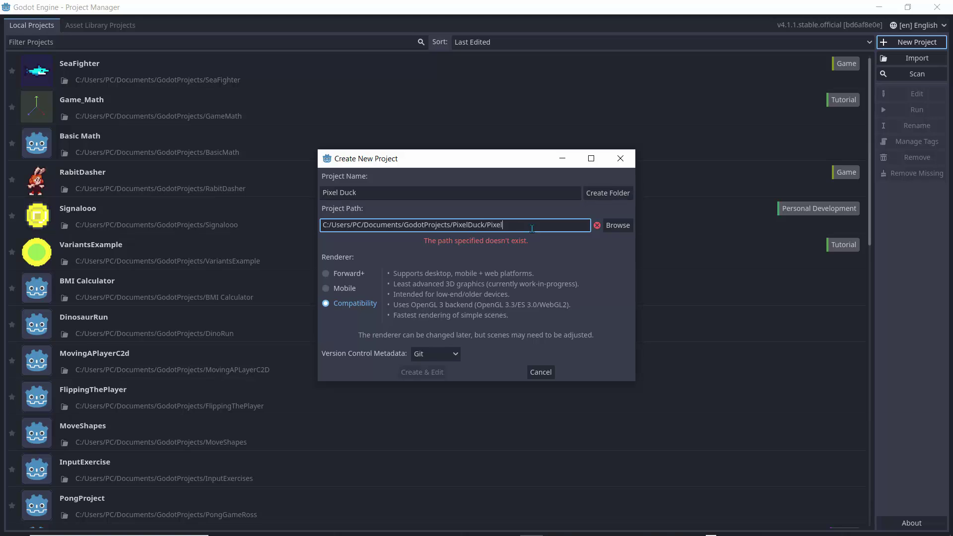
key(BackSpace)
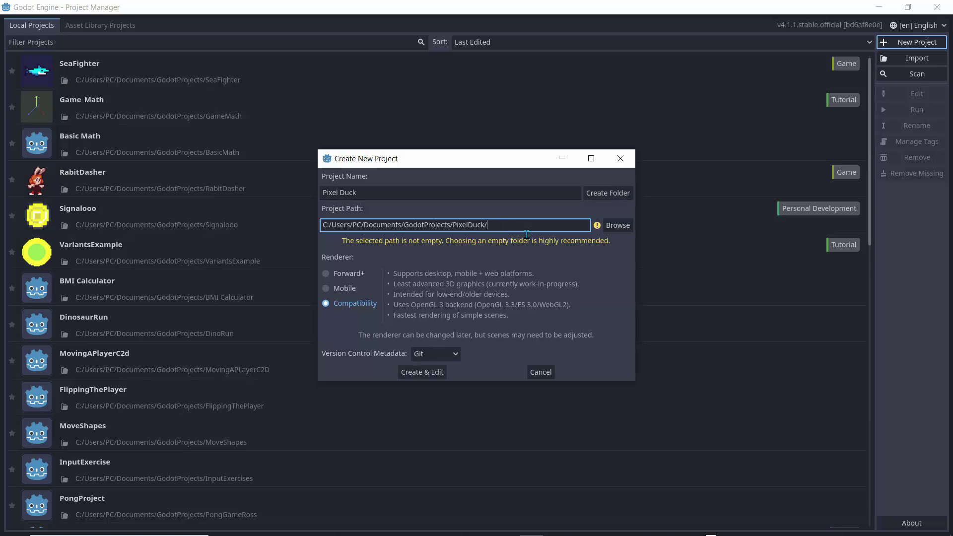
Step: Create the project in the non-empty PixelDuck folder and select SpriteSheet.png inside the project's art folder
click(416, 372)
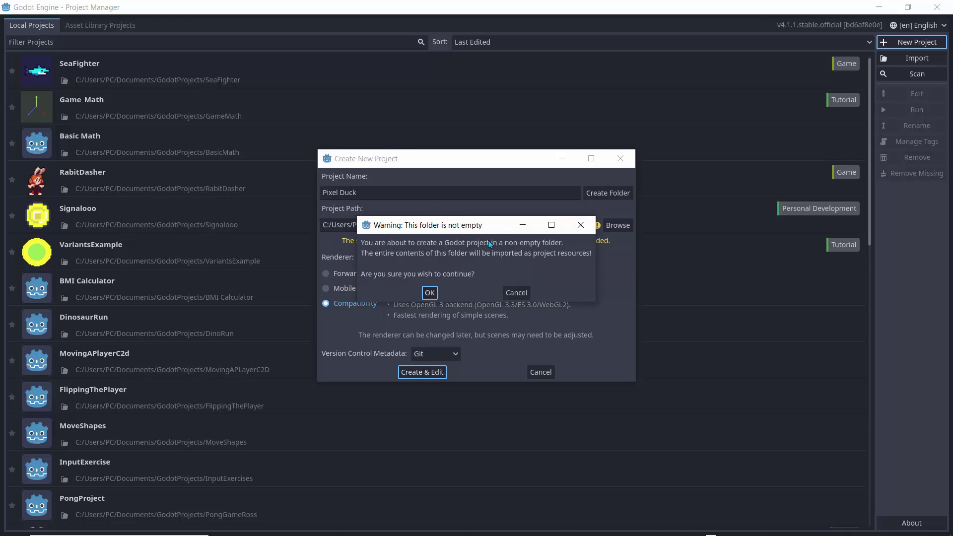
click(430, 293)
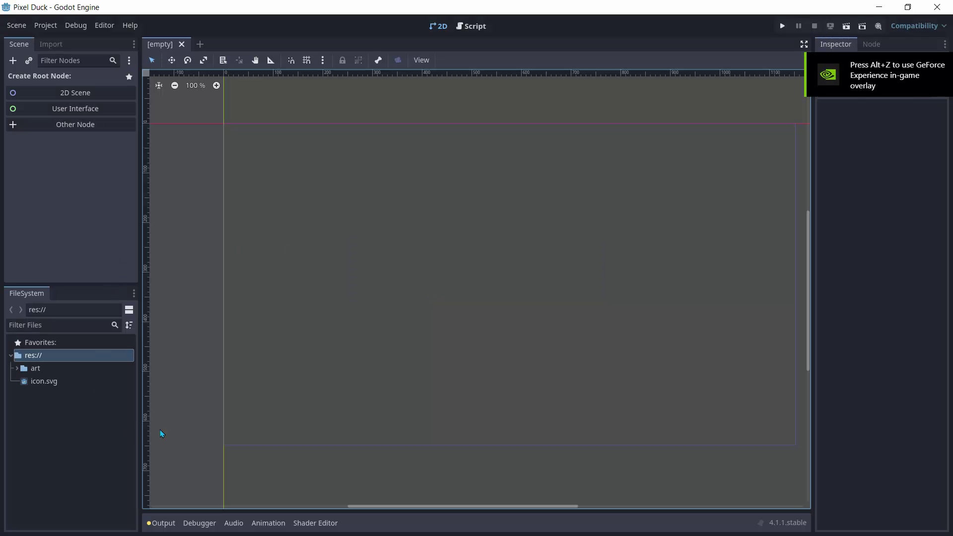
click(17, 368)
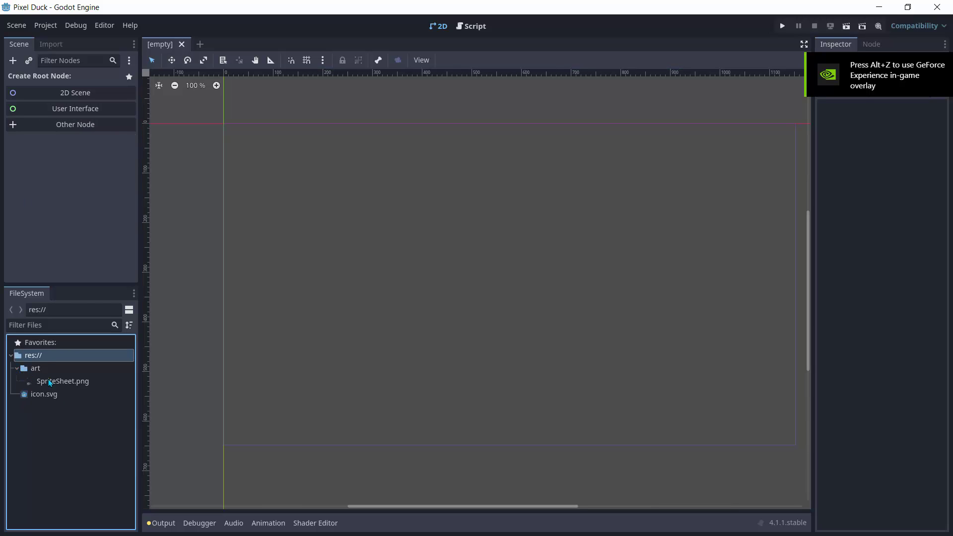
click(53, 383)
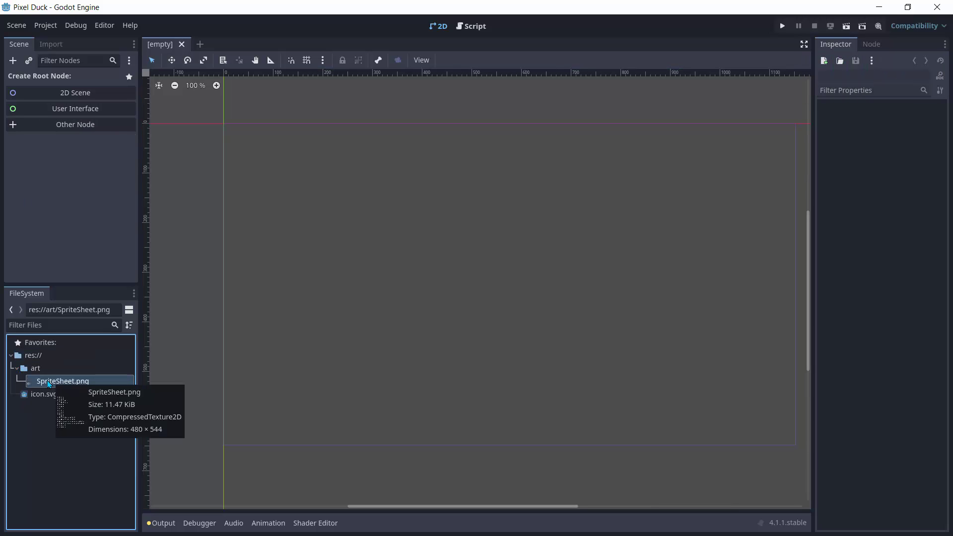
Step: Collapse the art folder and create a new folder named scenes in the project root res://
click(17, 370)
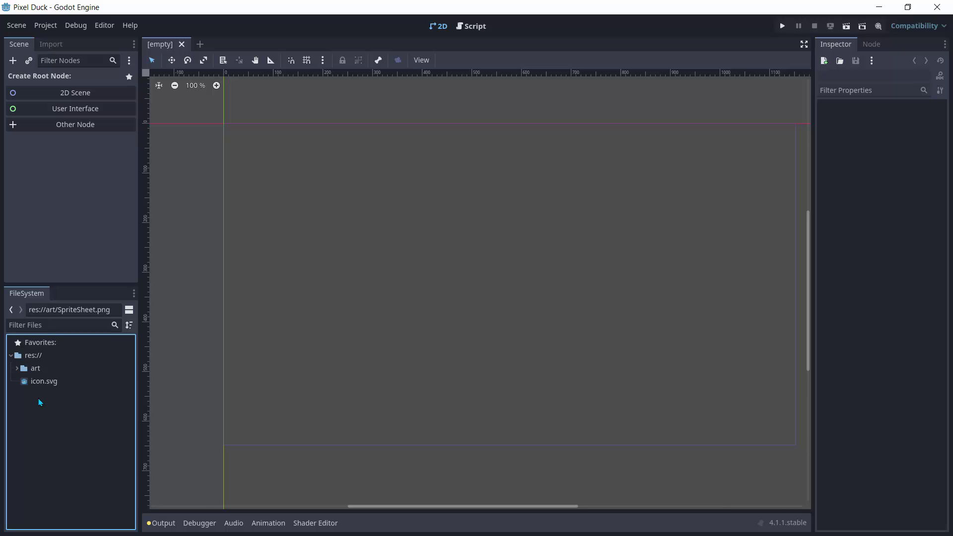
right_click(40, 403)
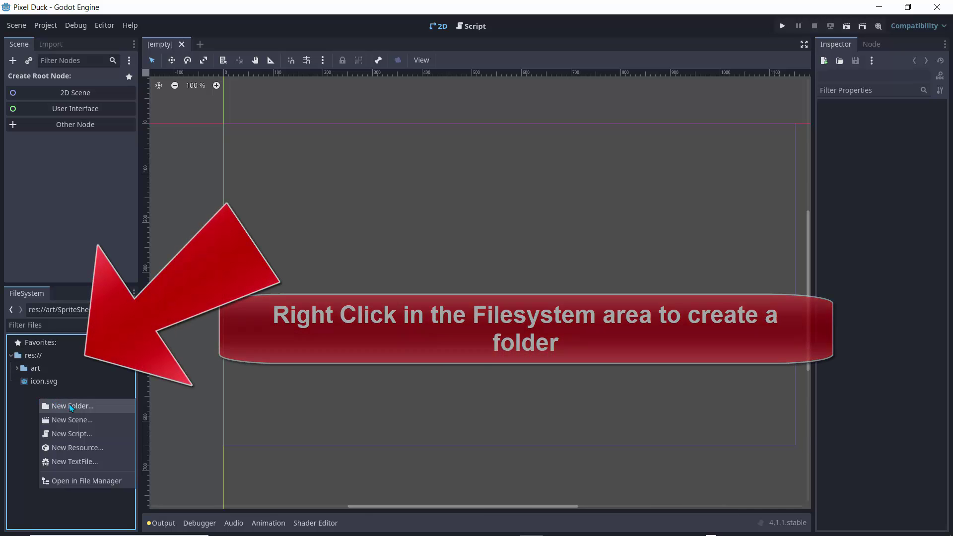
click(74, 407)
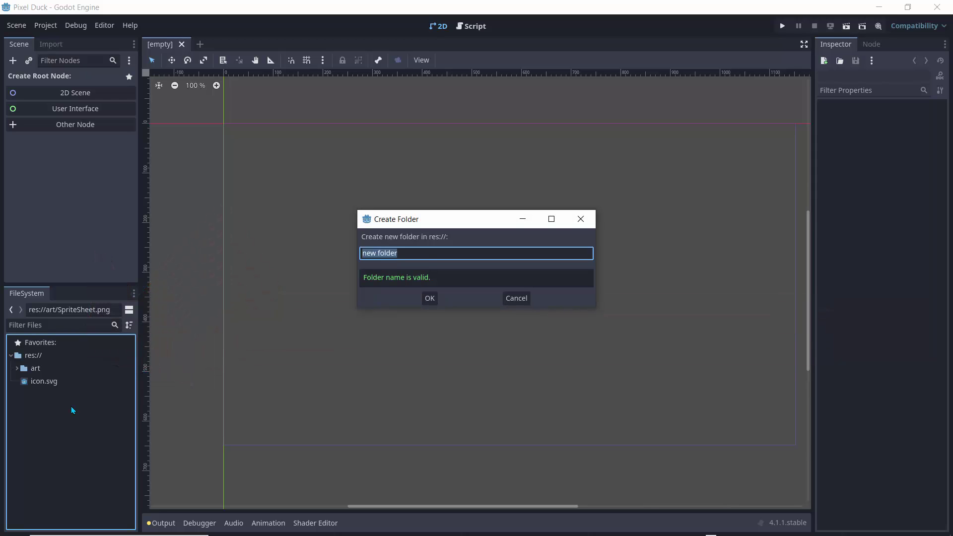
text(scenes)
key(Return)
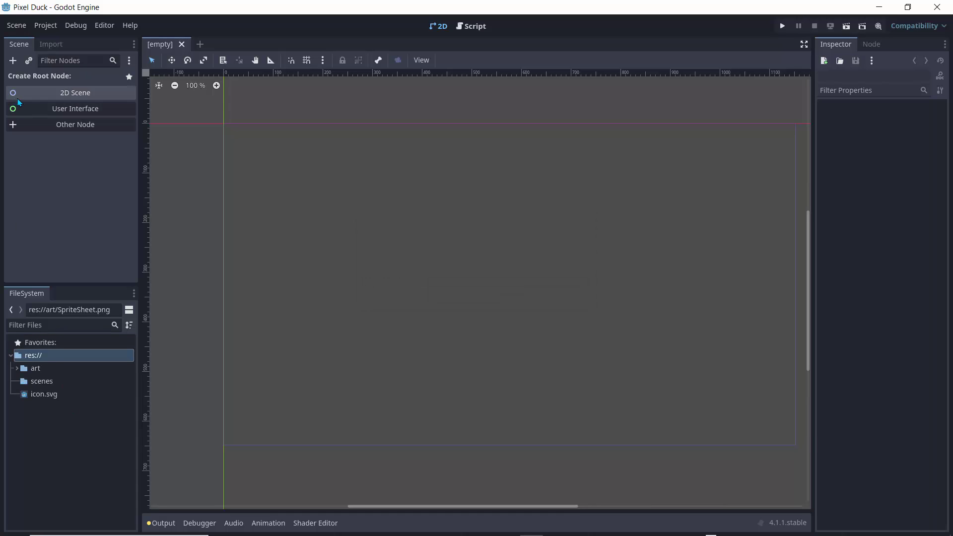
Step: Create a 2D scene root node and rename it Game
click(59, 97)
double_click(49, 78)
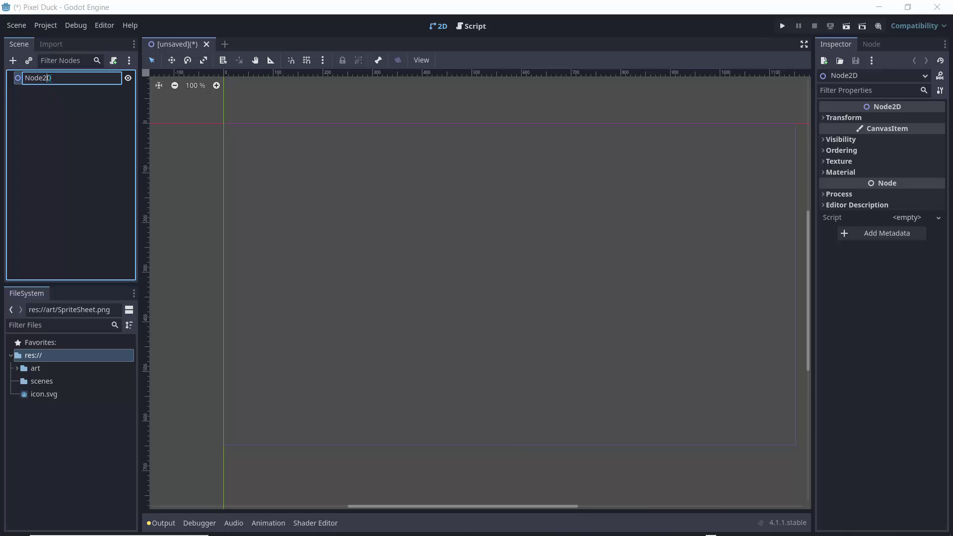
drag(48, 78, 16, 79)
text(Game)
key(Return)
click(77, 112)
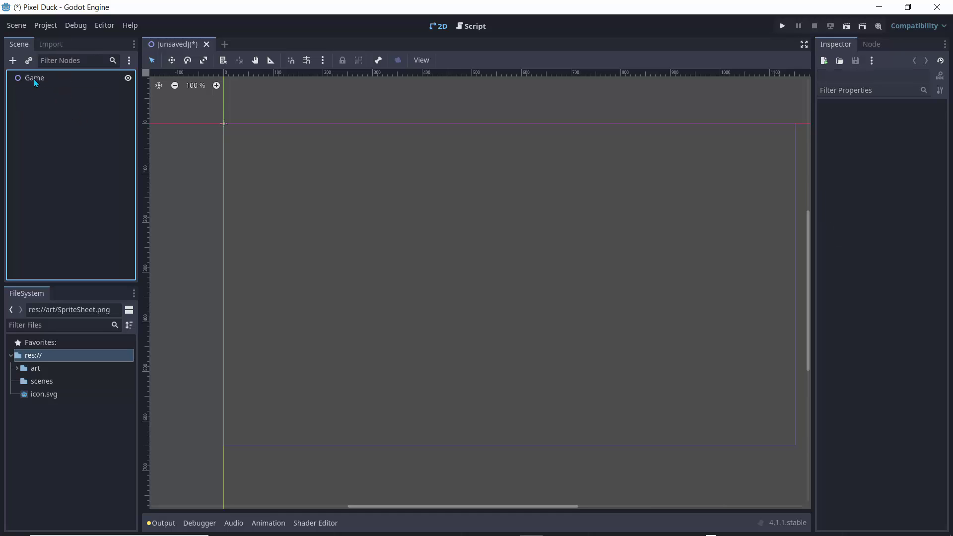
Step: Save the Game scene as game.tscn in the res://scenes folder
click(35, 83)
click(17, 25)
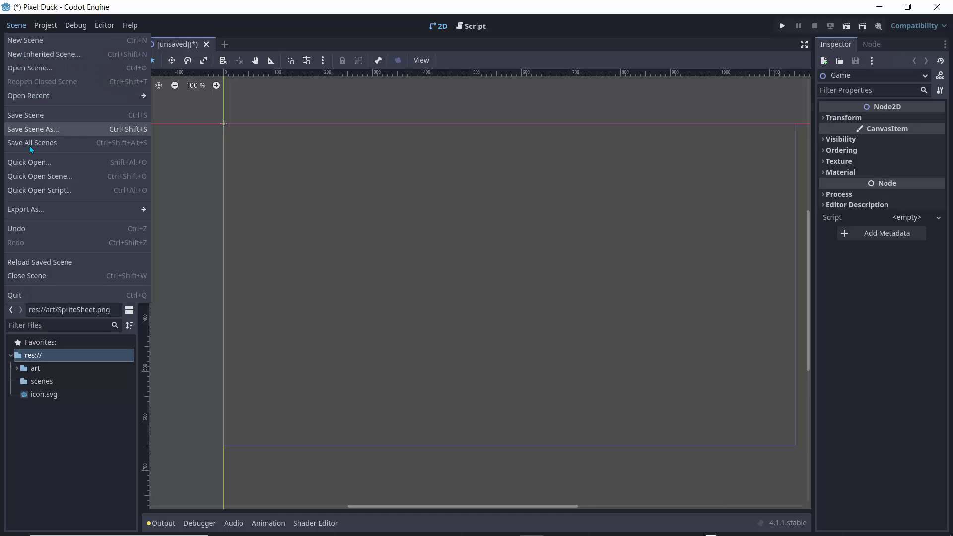
click(30, 129)
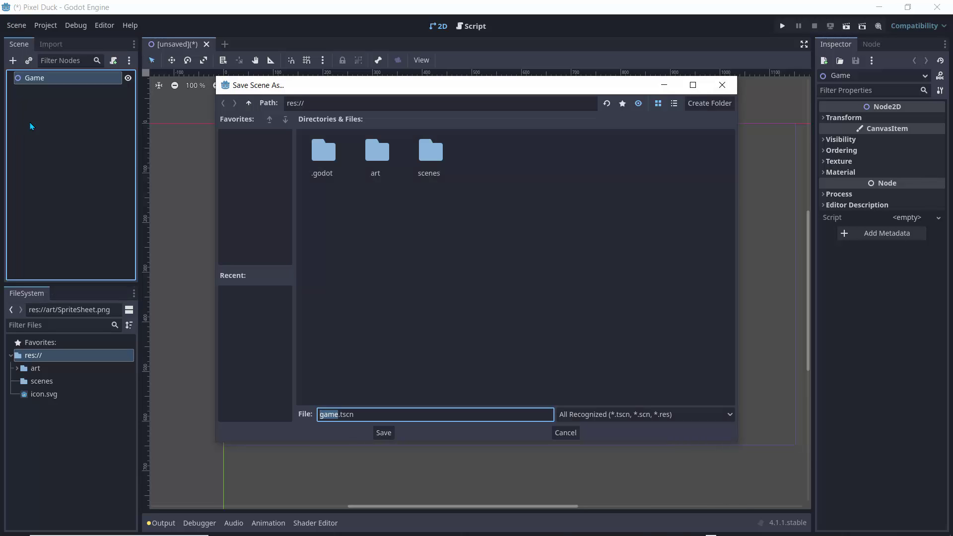
double_click(427, 153)
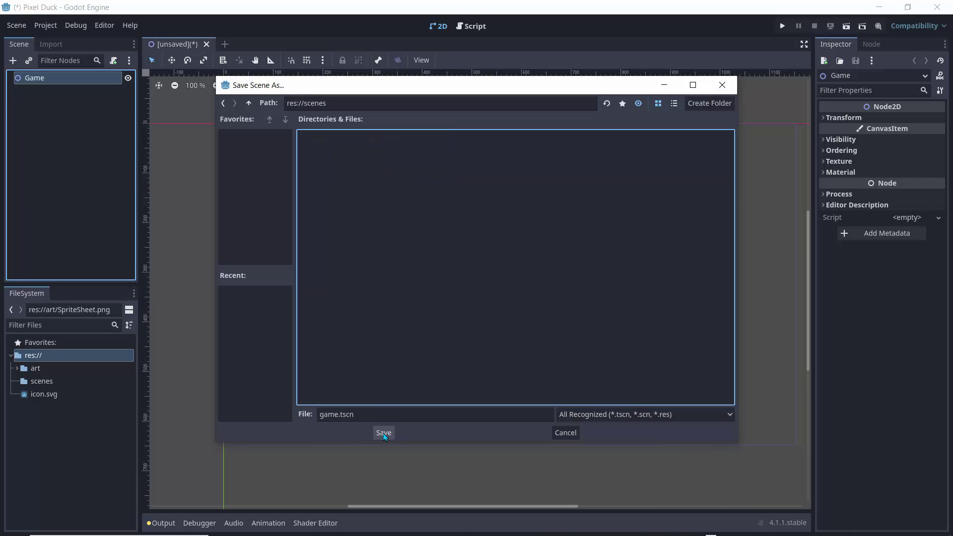
click(383, 432)
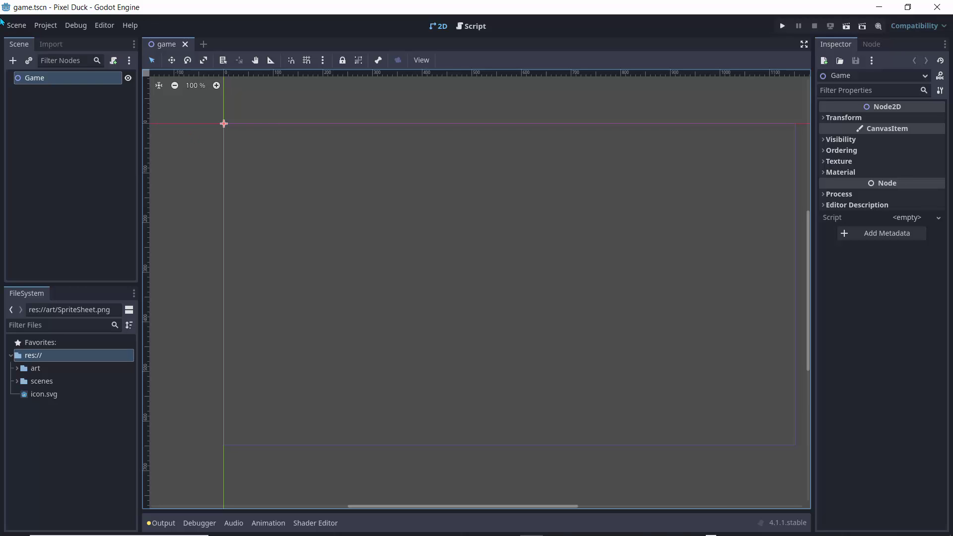
Step: Add an AnimatedSprite2D node as a child of the Game node
click(12, 61)
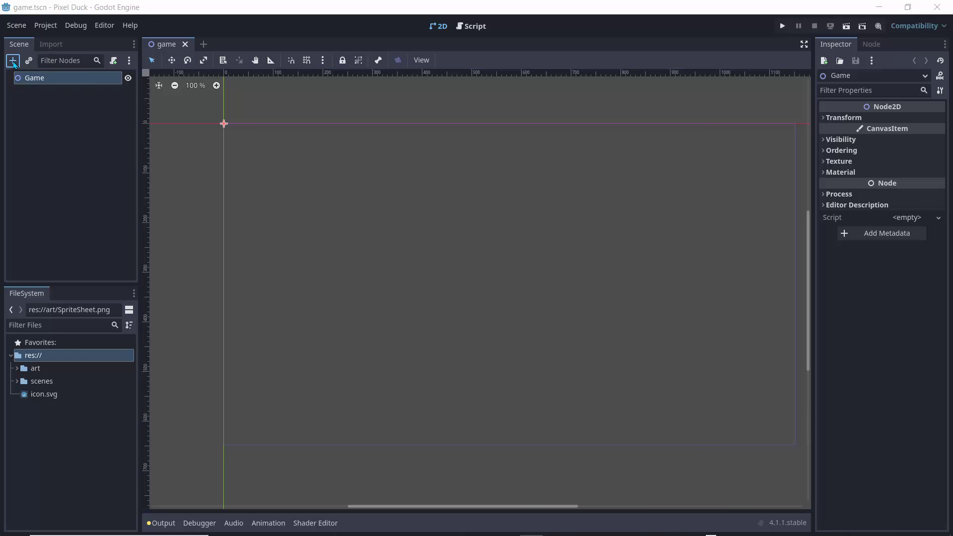
text(ani)
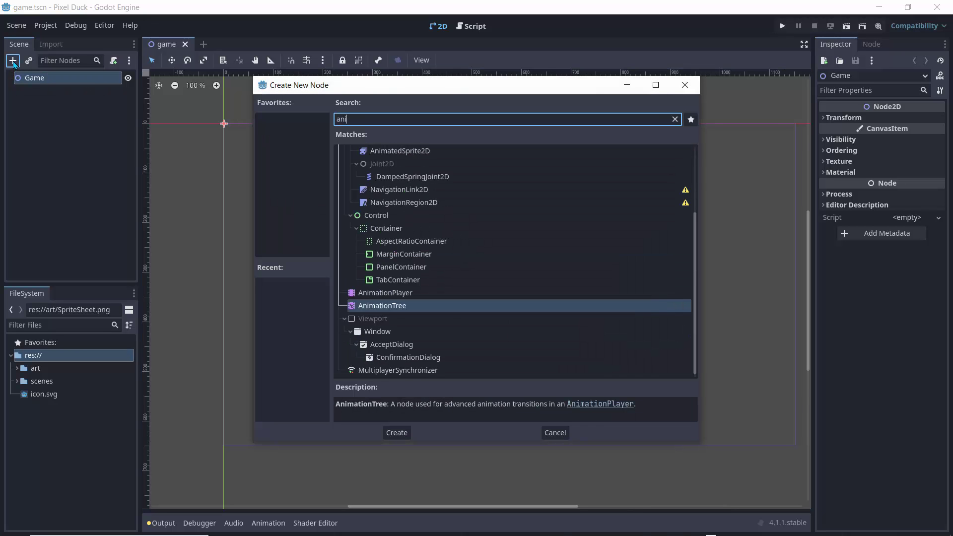
text(mated)
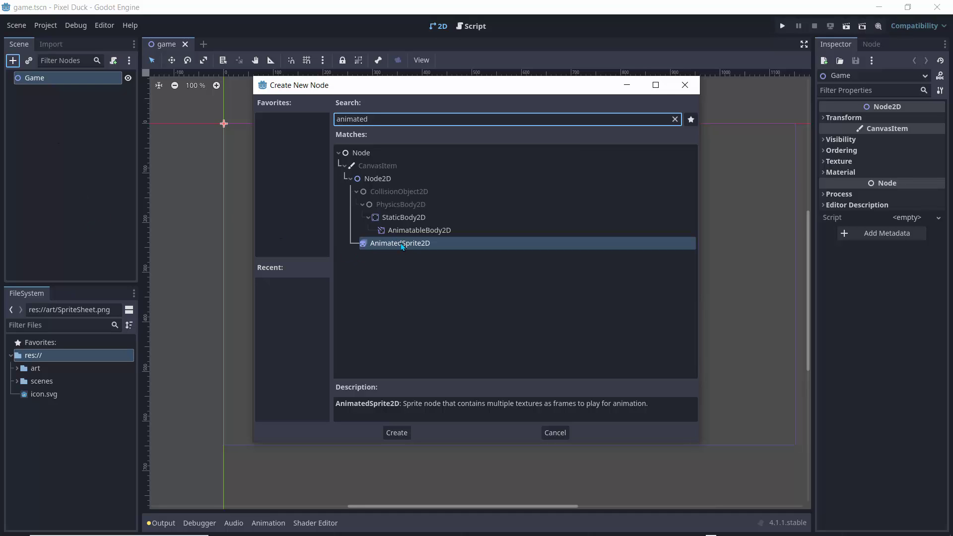
double_click(402, 243)
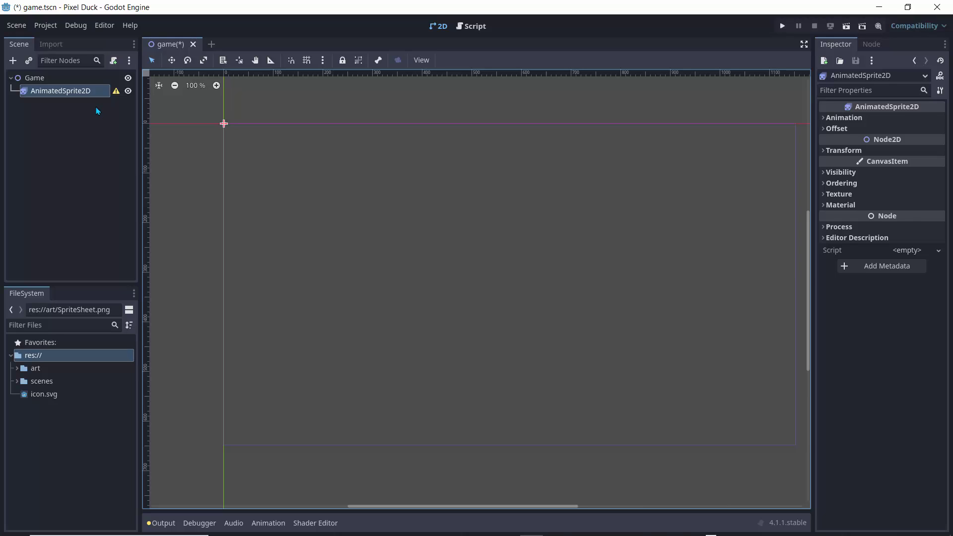
Step: Assign a new SpriteFrames resource to the AnimatedSprite2D's Sprite Frames property and open it for editing
mouse_move(116, 93)
click(821, 118)
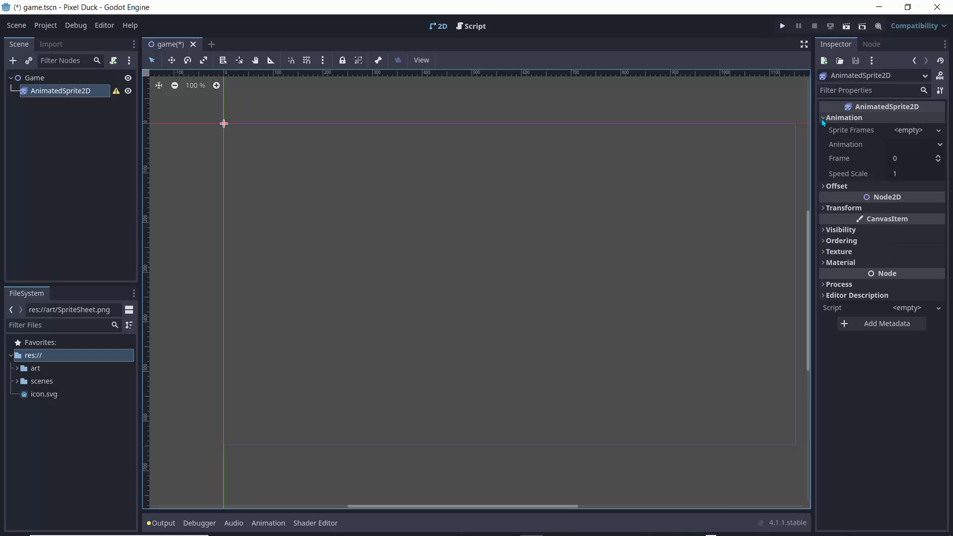
click(913, 132)
click(907, 152)
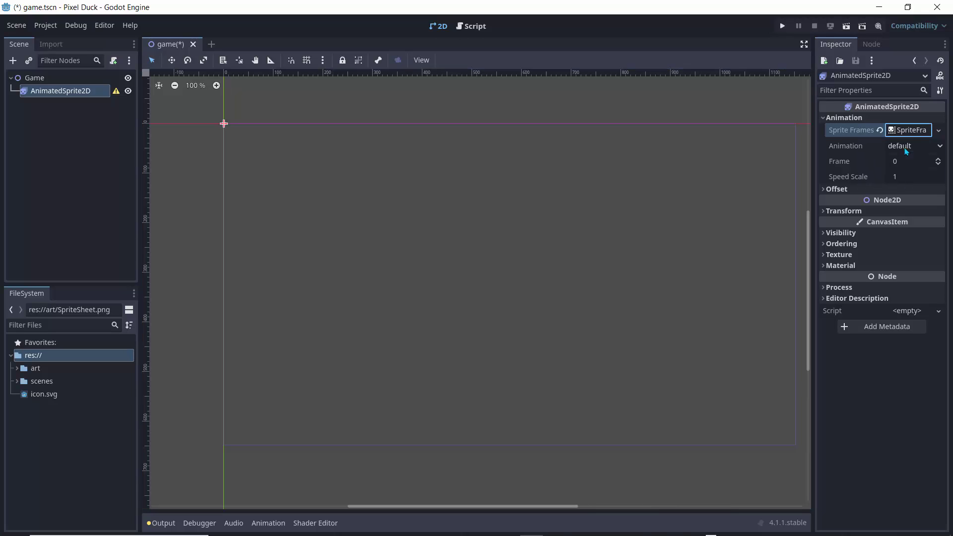
click(903, 130)
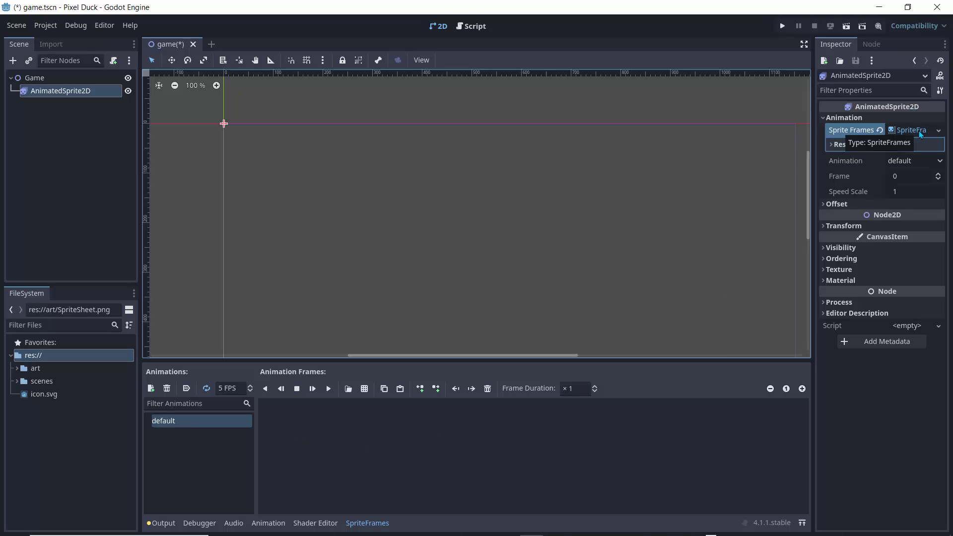
Step: Load SpriteSheet.png from the res://art folder as the sprite sheet to pick the default animation's frames from
click(365, 390)
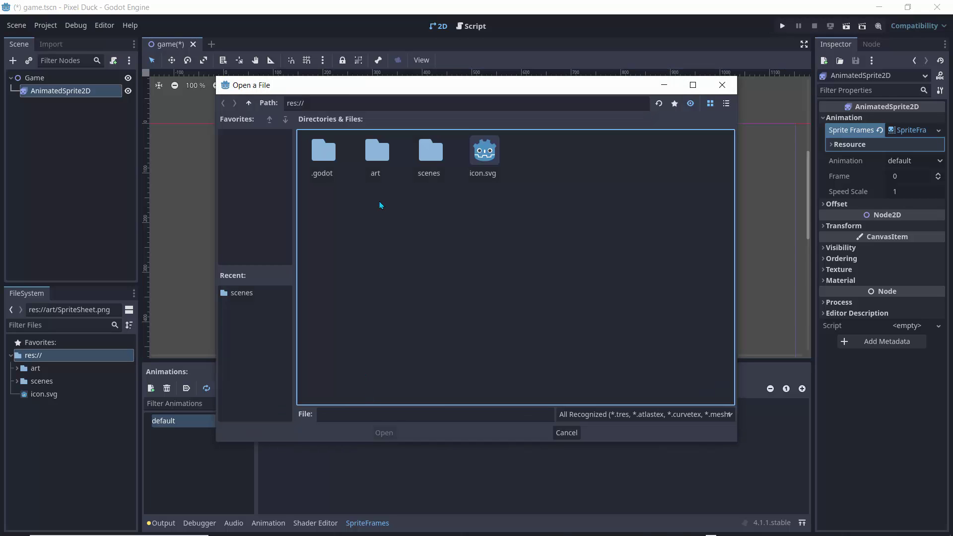
double_click(384, 147)
click(317, 155)
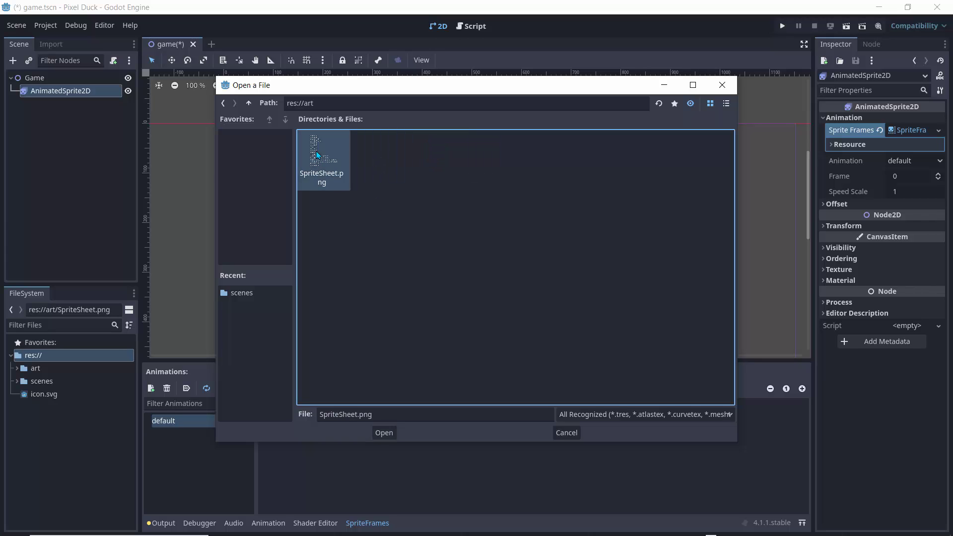
click(384, 432)
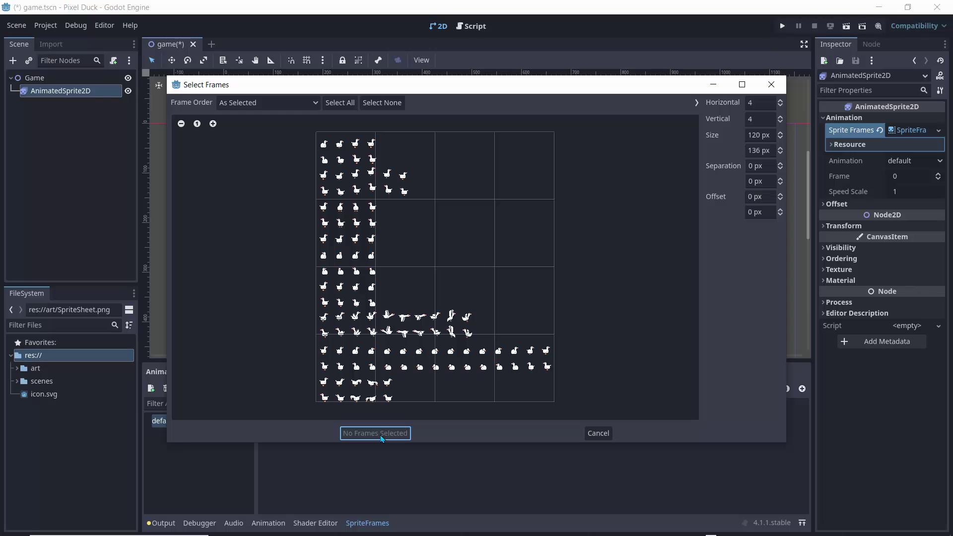
Step: Examine the rows of duck sprites in the sprite sheet up close
click(213, 125)
click(213, 125)
click(213, 124)
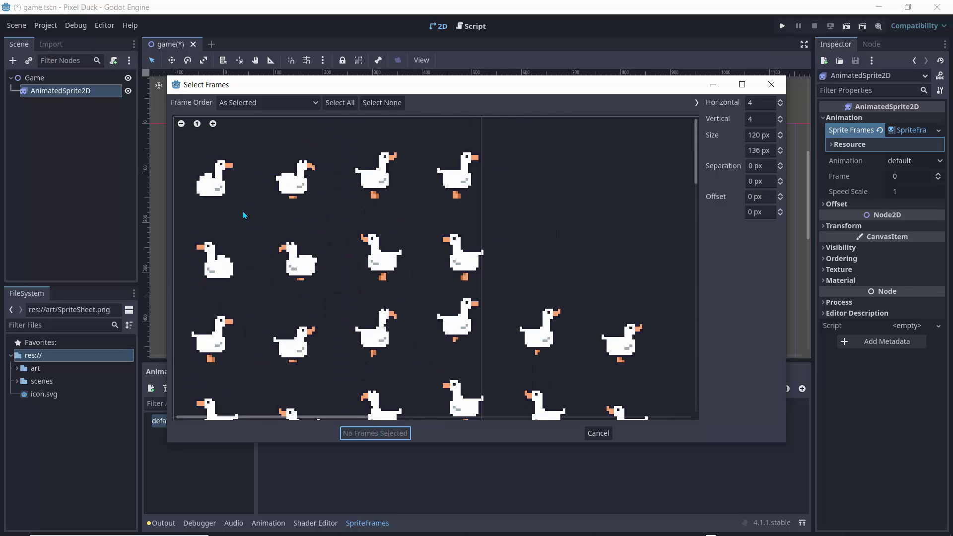
scroll(244, 213, down, 3)
scroll(243, 212, up, 3)
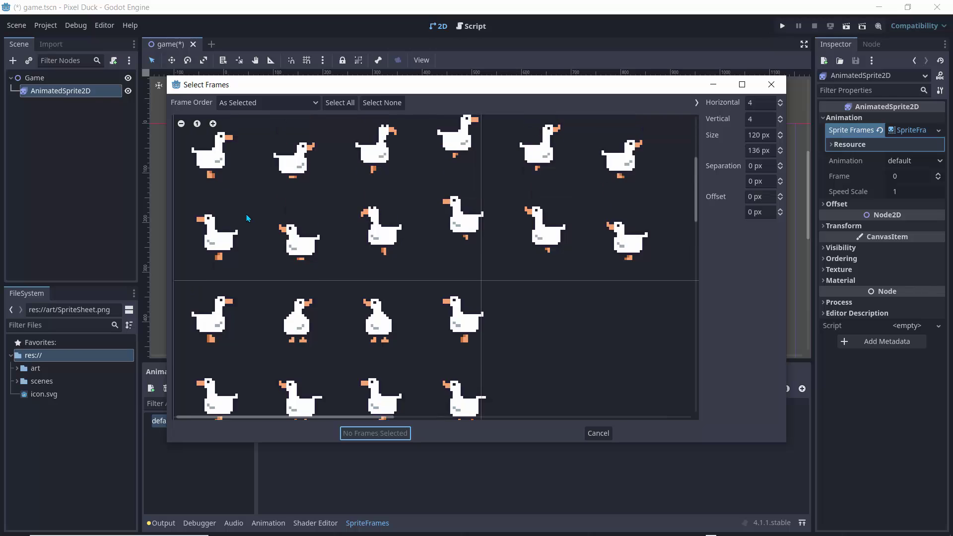
click(182, 123)
click(181, 124)
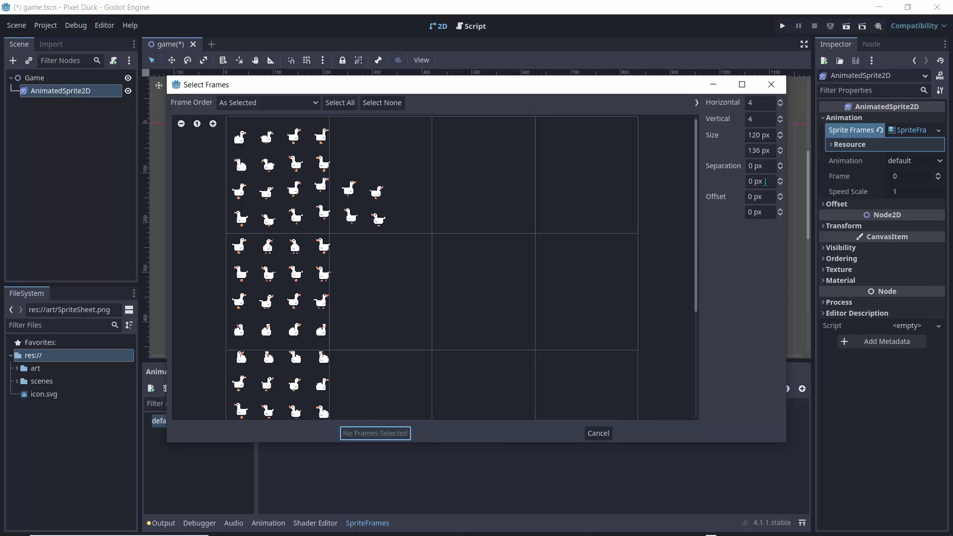
Step: Divide the sprite sheet into 12 vertical and 12 horizontal frames and check how the grid lines fit the ducks
click(761, 119)
text(1)
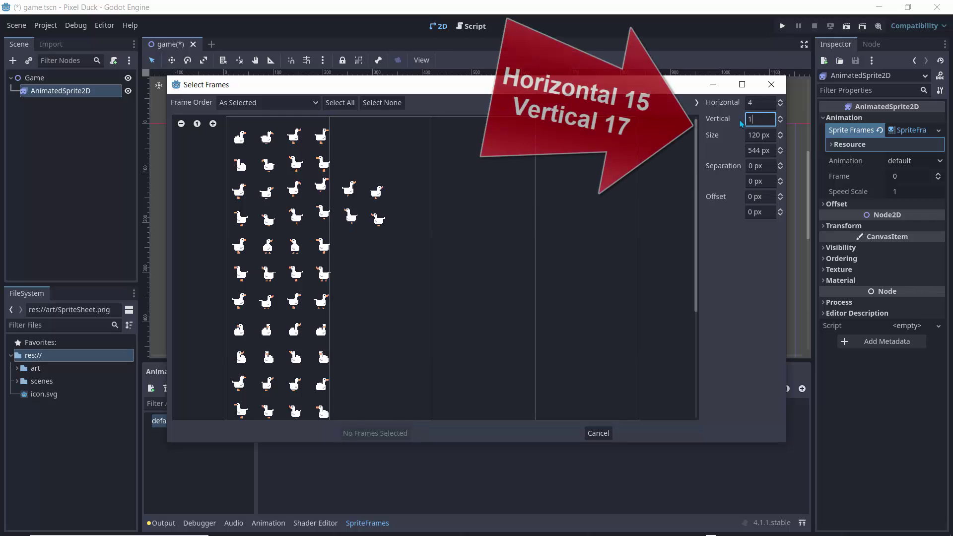
scroll(395, 213, down, 3)
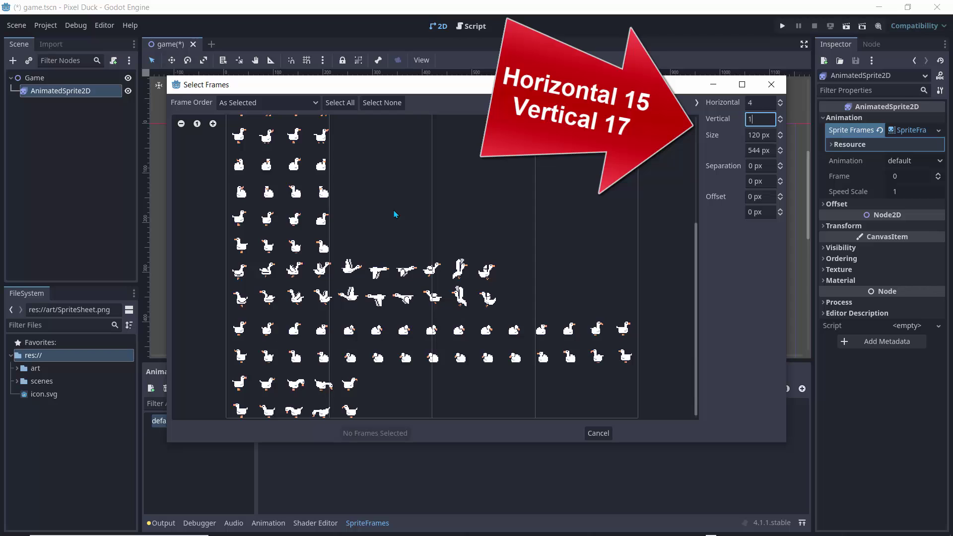
scroll(396, 214, up, 3)
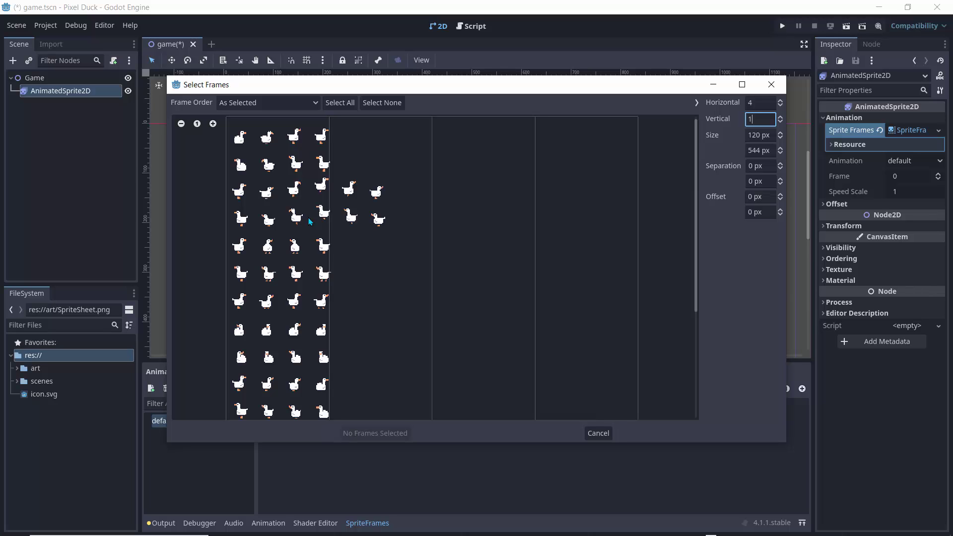
text(2)
key(Return)
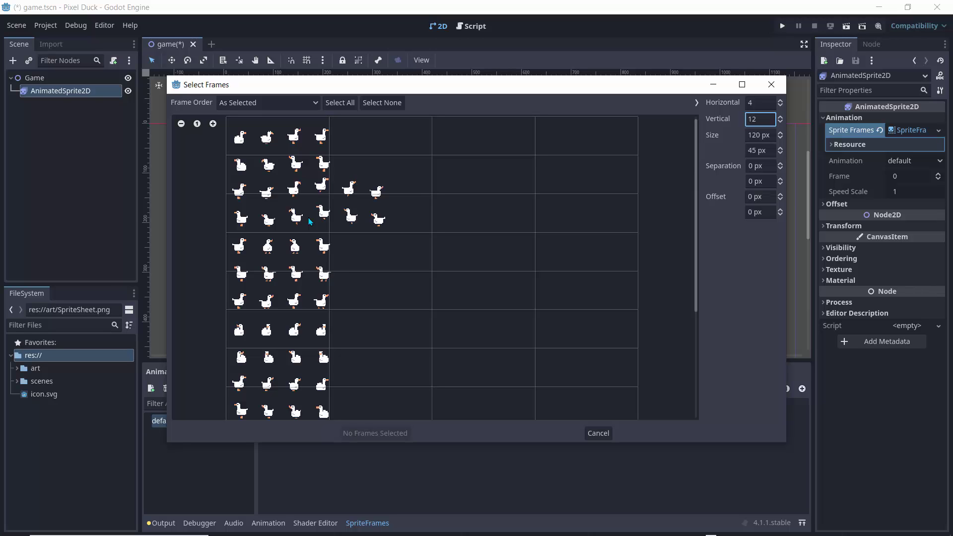
scroll(342, 260, down, 3)
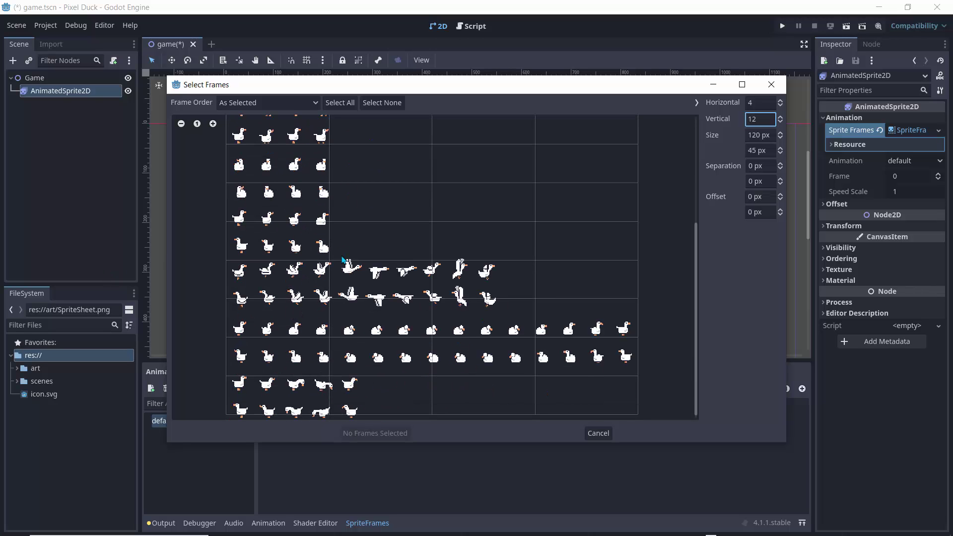
scroll(343, 259, up, 3)
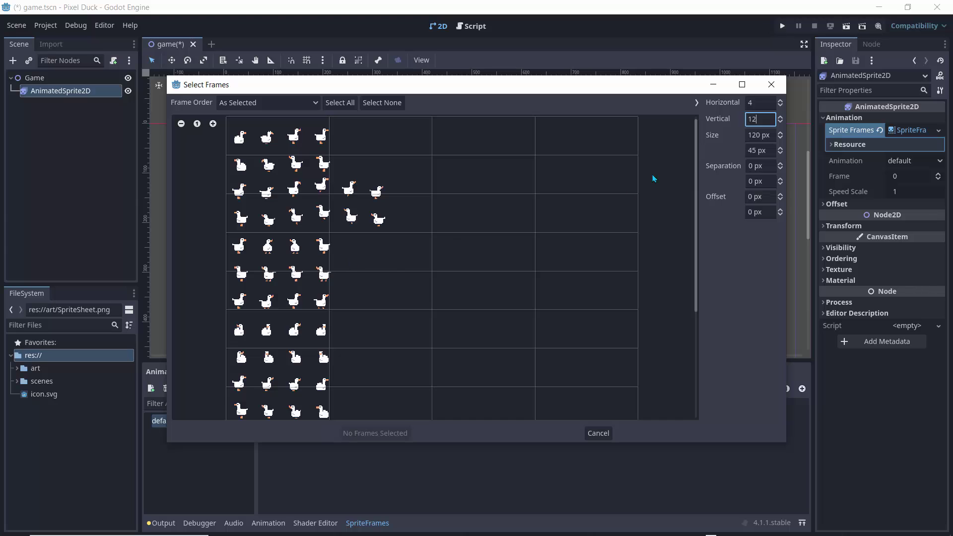
click(758, 104)
text(12)
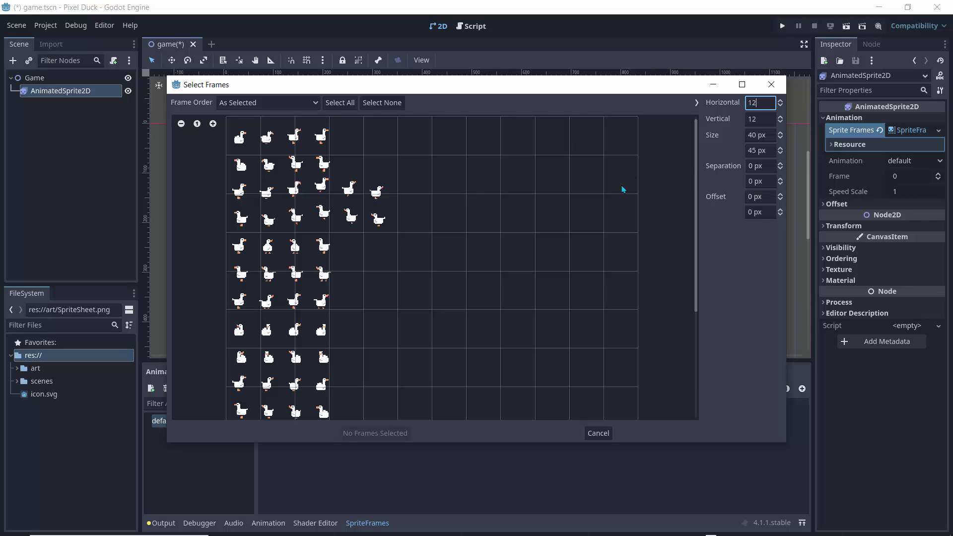
scroll(319, 229, down, 5)
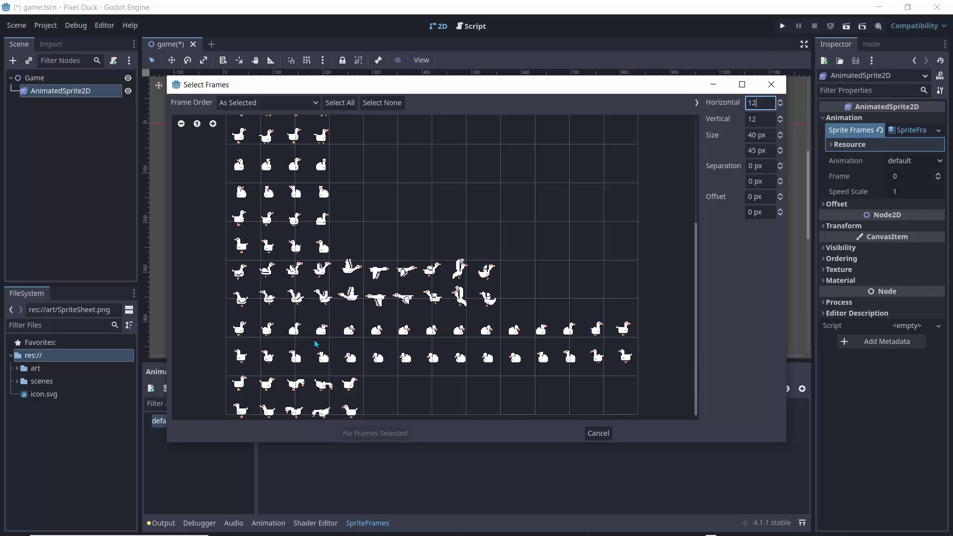
scroll(428, 322, up, 5)
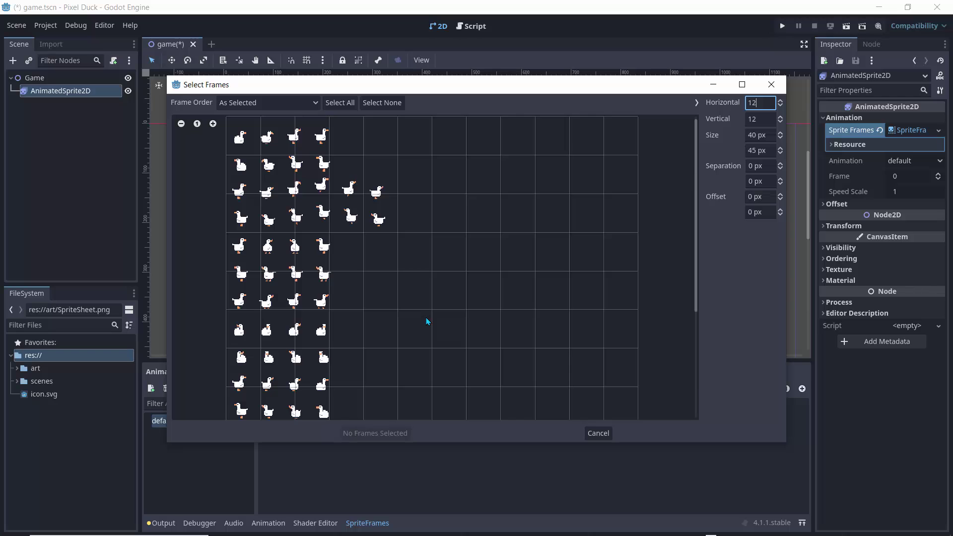
Step: Set the sprite sheet grid to 11 horizontal and 11 vertical frames and check its fit on the lower rows
key(BackSpace)
text(1)
key(Return)
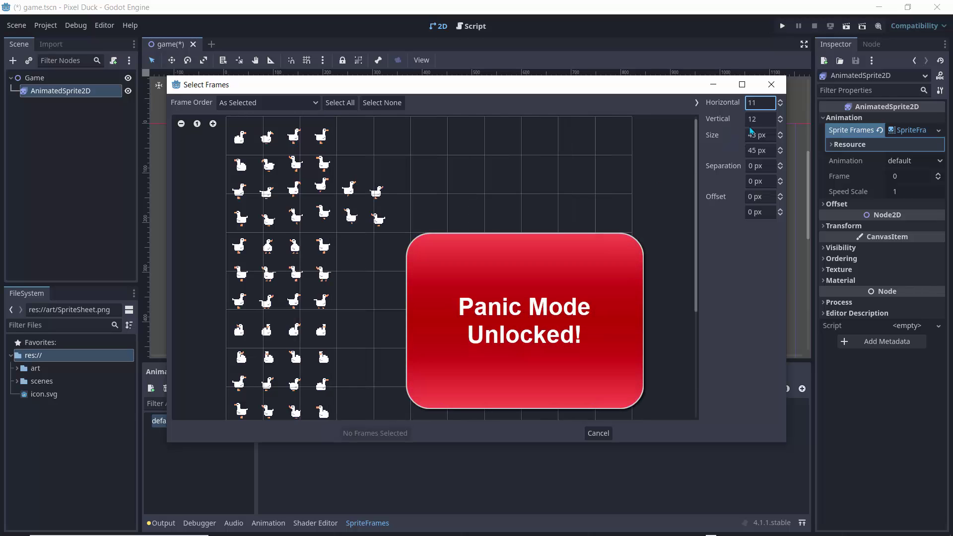
click(761, 121)
key(BackSpace)
text(1)
key(Return)
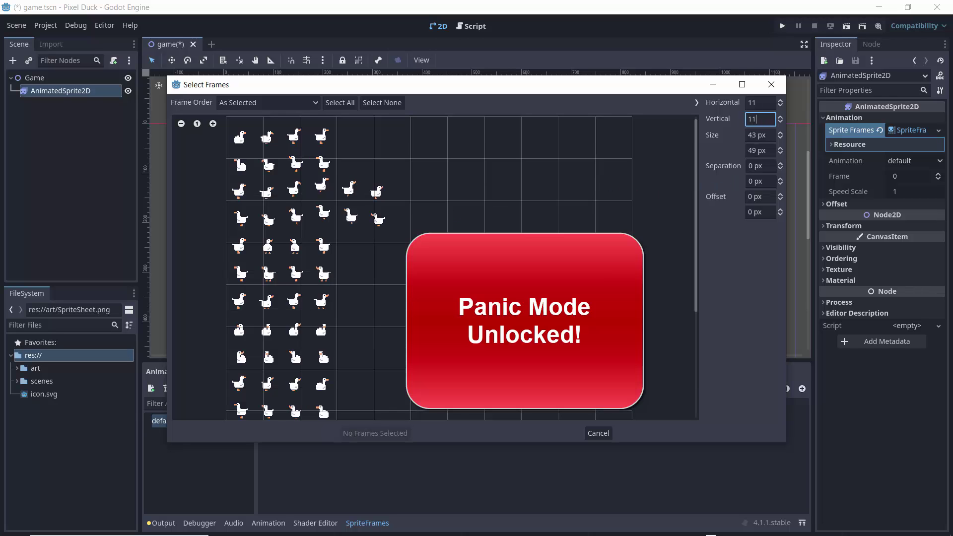
scroll(419, 251, down, 5)
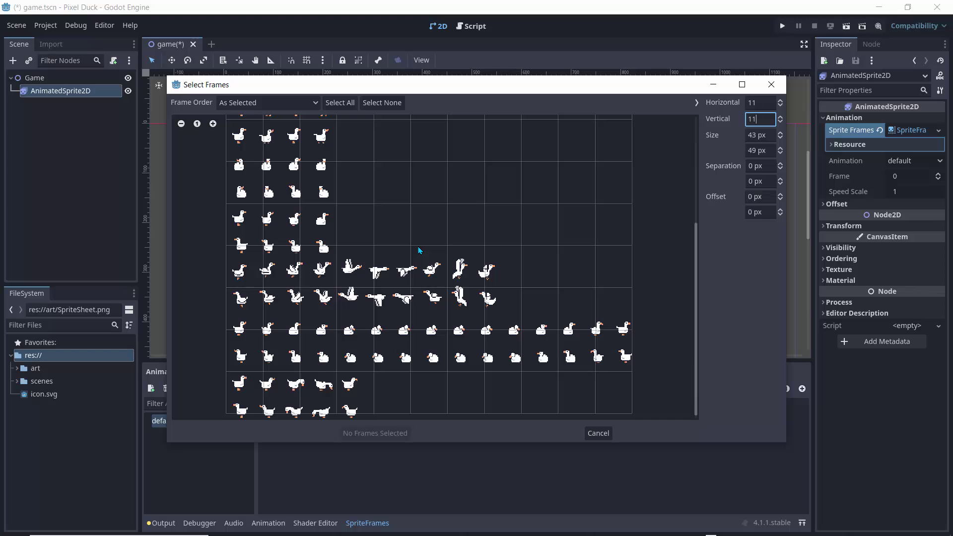
Step: Try 20 and 10 horizontal frames for the sprite sheet grid and set the vertical frames to 10
scroll(419, 250, up, 5)
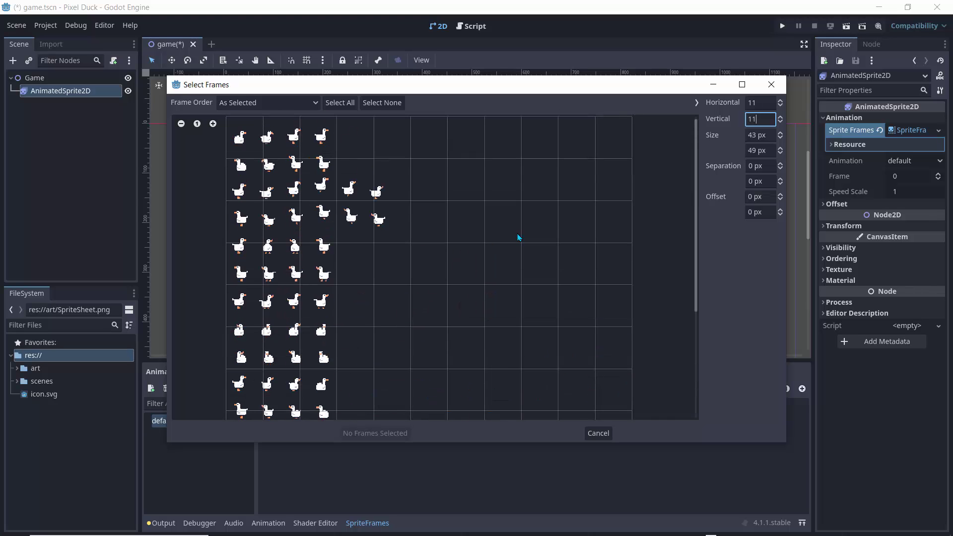
click(763, 102)
text(20)
key(Return)
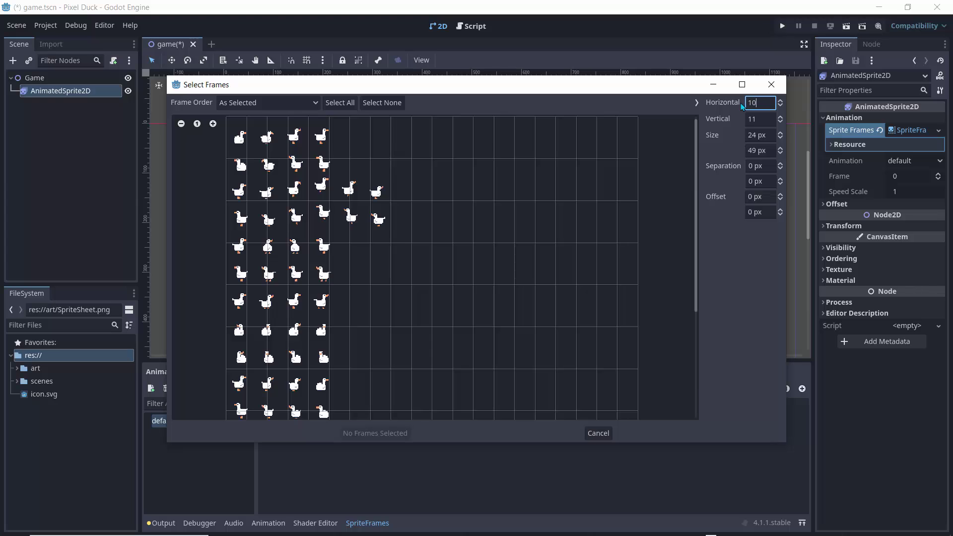
key(Return)
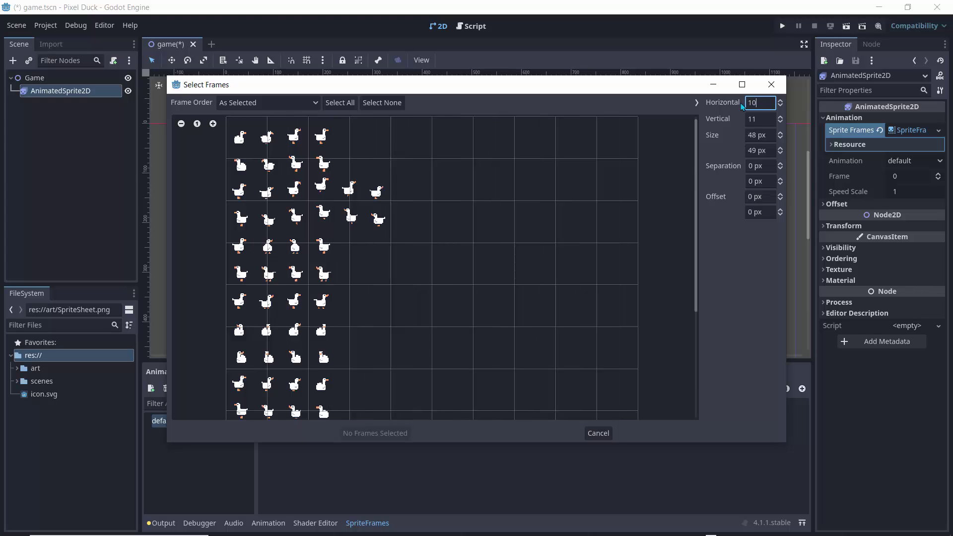
click(765, 119)
key(Return)
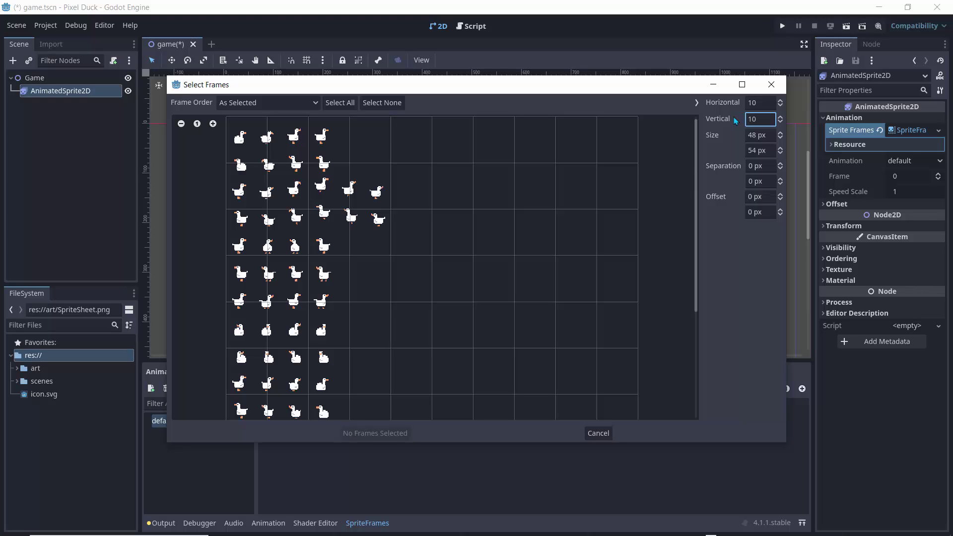
Step: Try dividing the sprite sheet into 9, 13 and 14 horizontal frames
click(759, 102)
text(9)
key(Return)
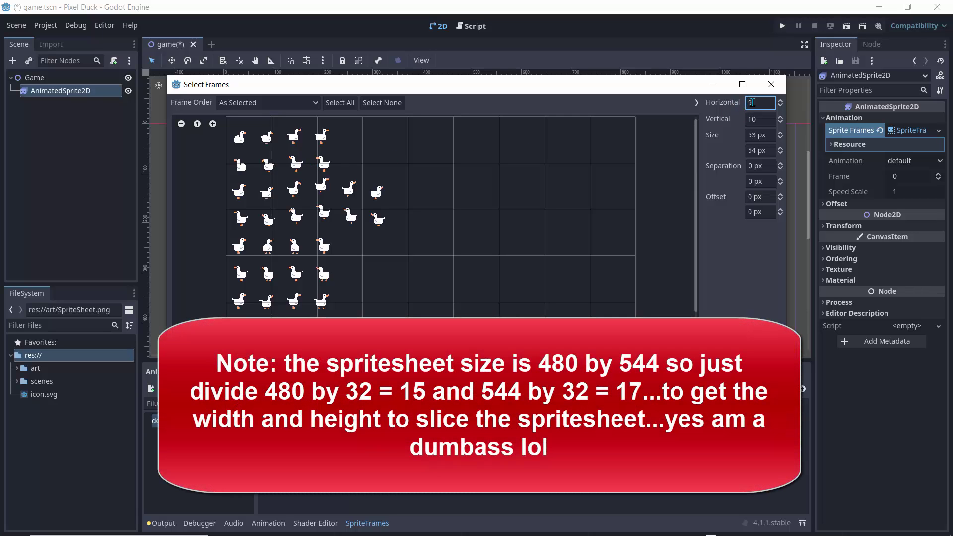
text(13)
key(Return)
drag(746, 103, 760, 103)
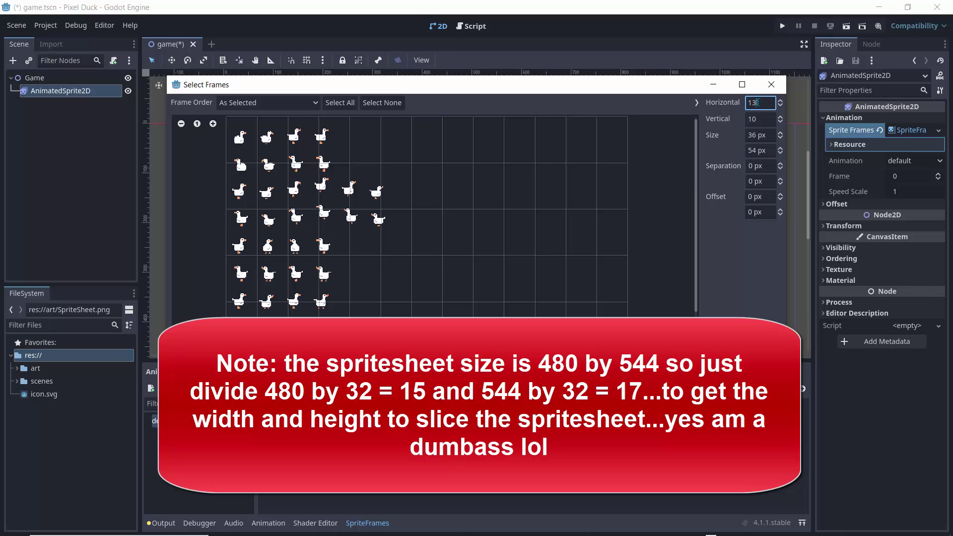
text(14)
key(Return)
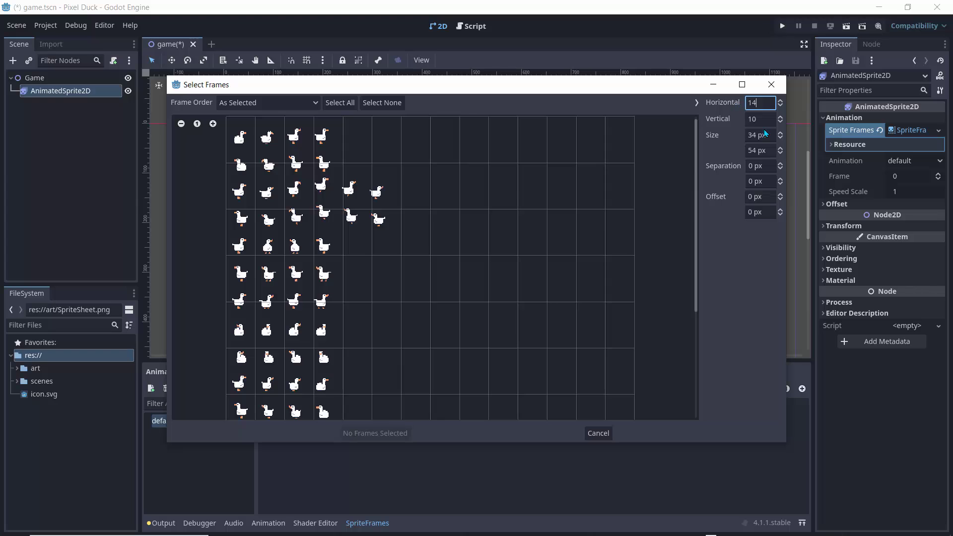
Step: Set the grid's vertical frames to 14 and check how the grid fits the lower duck rows
drag(765, 120, 742, 122)
text(14)
key(Return)
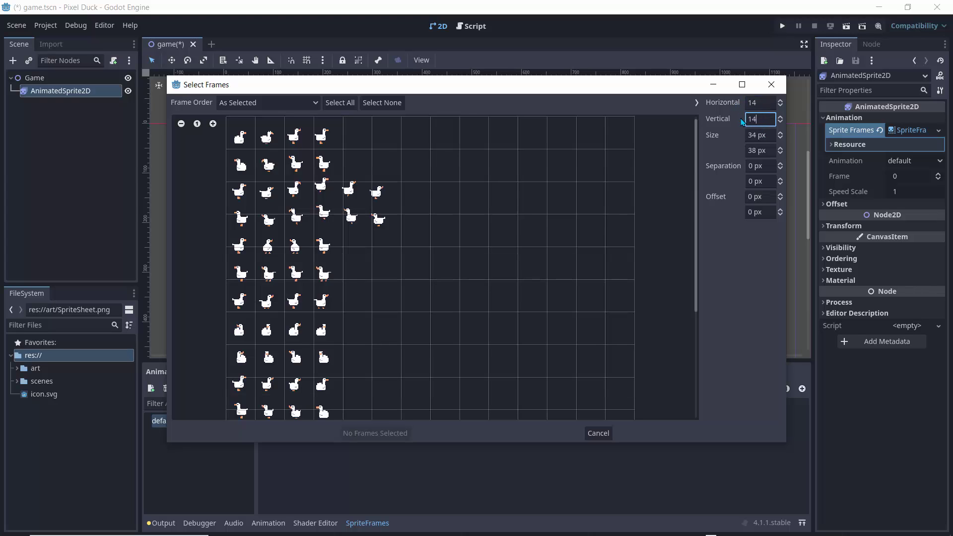
scroll(411, 250, down, 5)
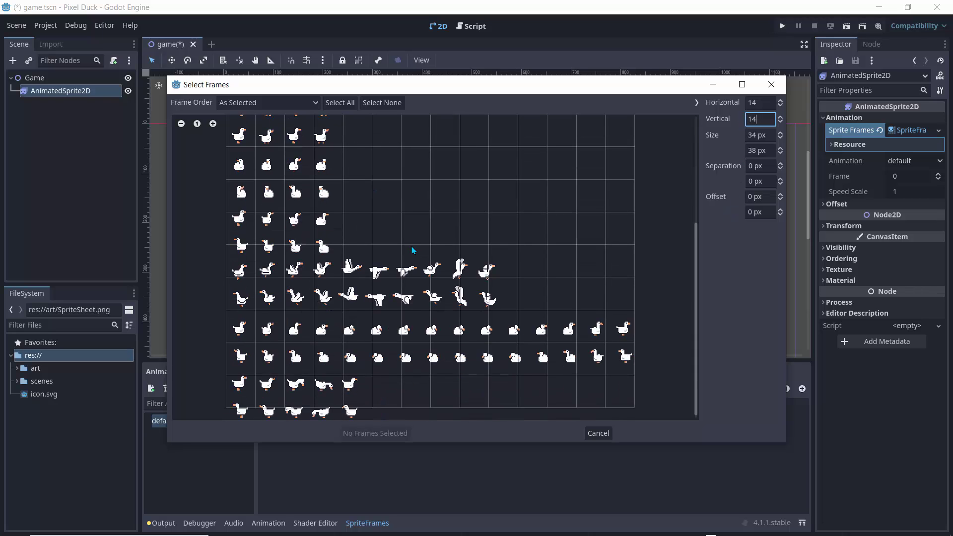
scroll(412, 249, up, 5)
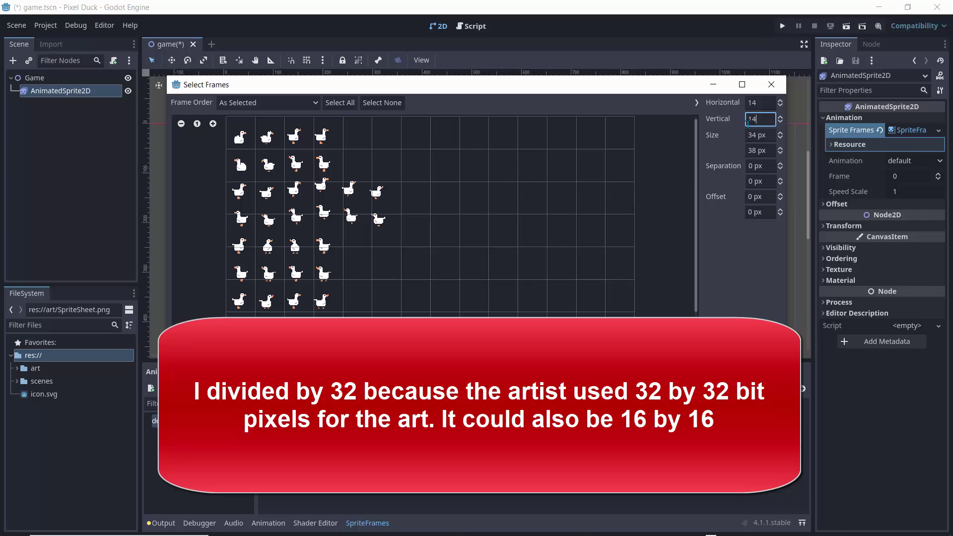
Step: Raise the vertical frame count to 15 and check the grid lines against the lower duck rows
drag(751, 119, 758, 119)
click(763, 120)
text(5)
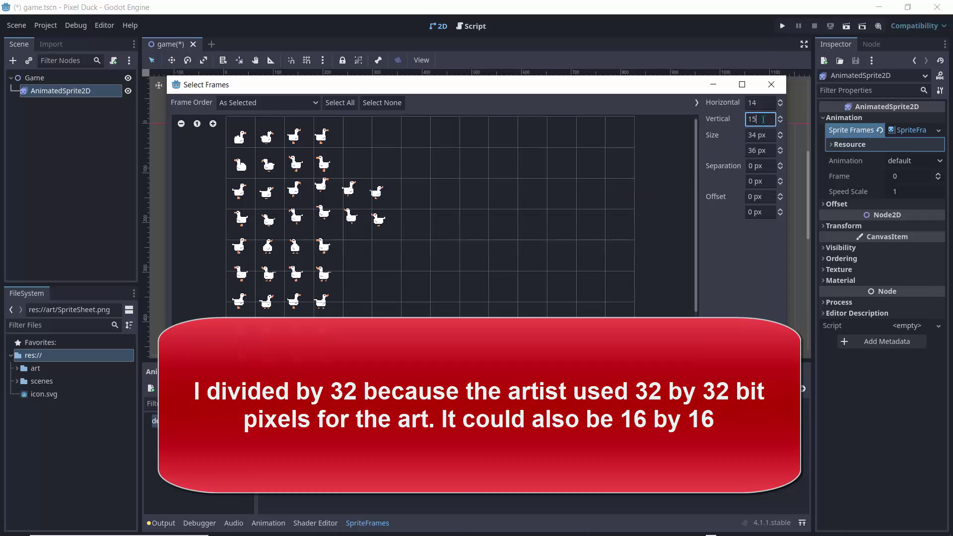
scroll(448, 249, down, 5)
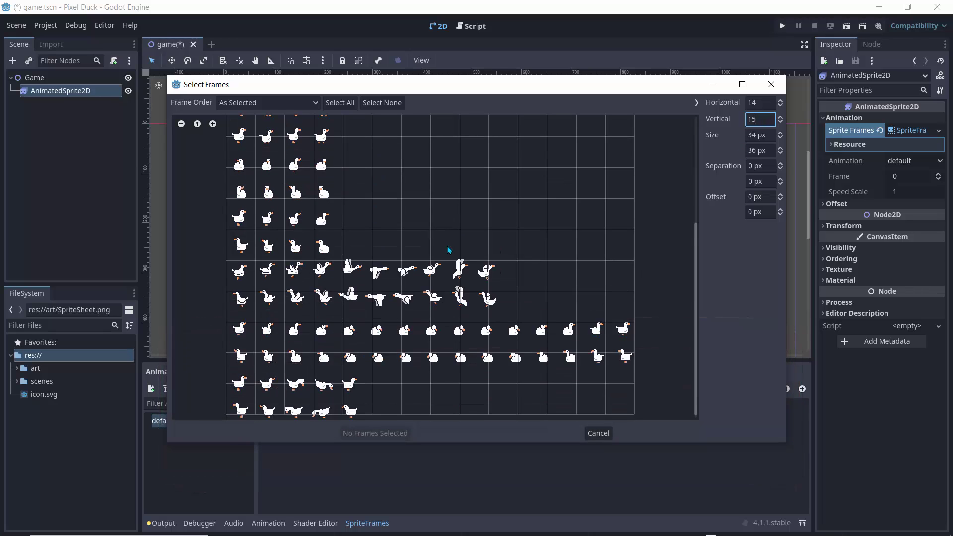
scroll(448, 250, up, 5)
Step: Set the horizontal frame count to 15 and check how the columns fit the ducks down the sheet
click(761, 104)
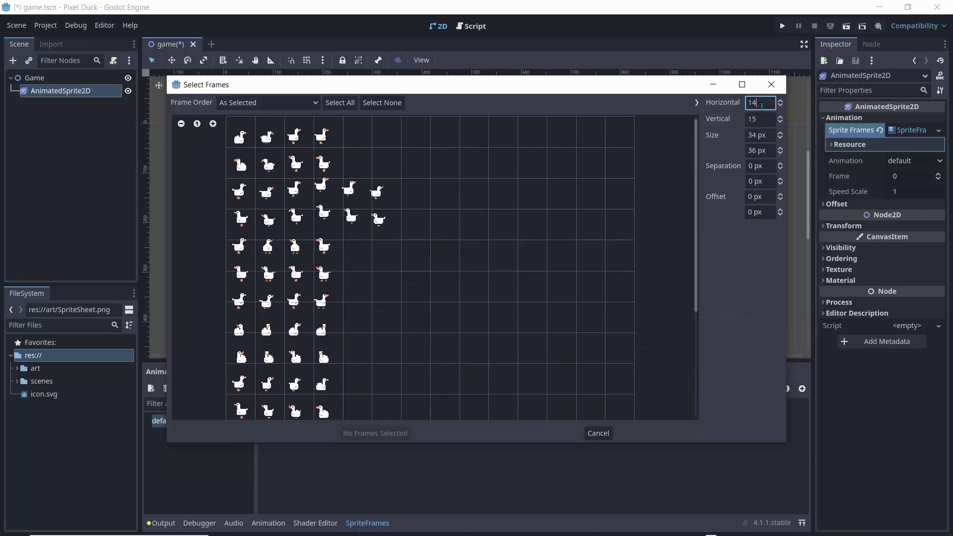
key(BackSpace)
text(5)
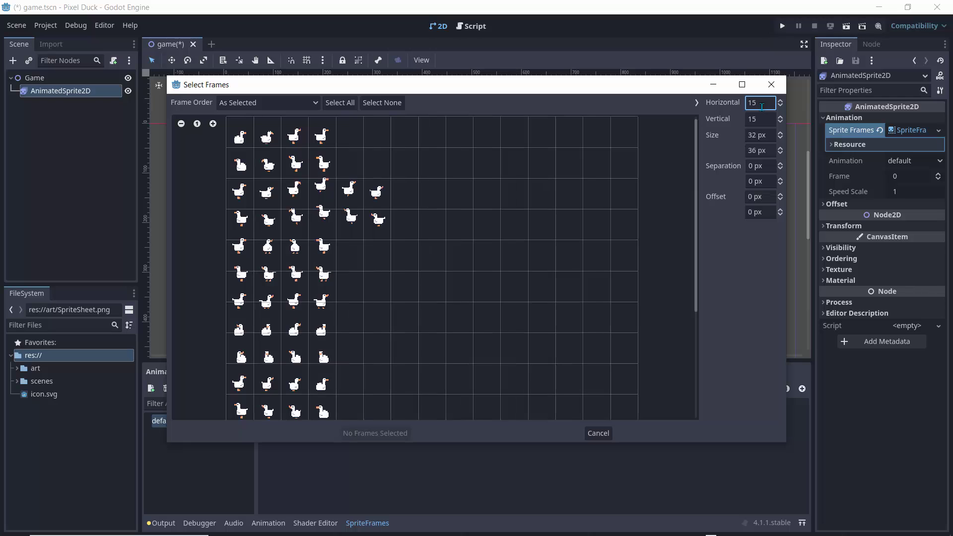
scroll(375, 303, down, 5)
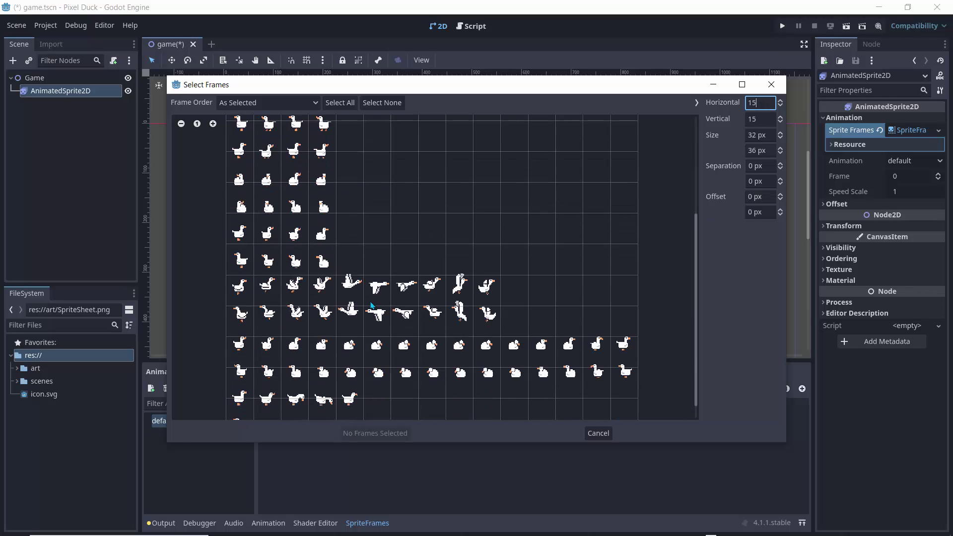
scroll(373, 305, up, 5)
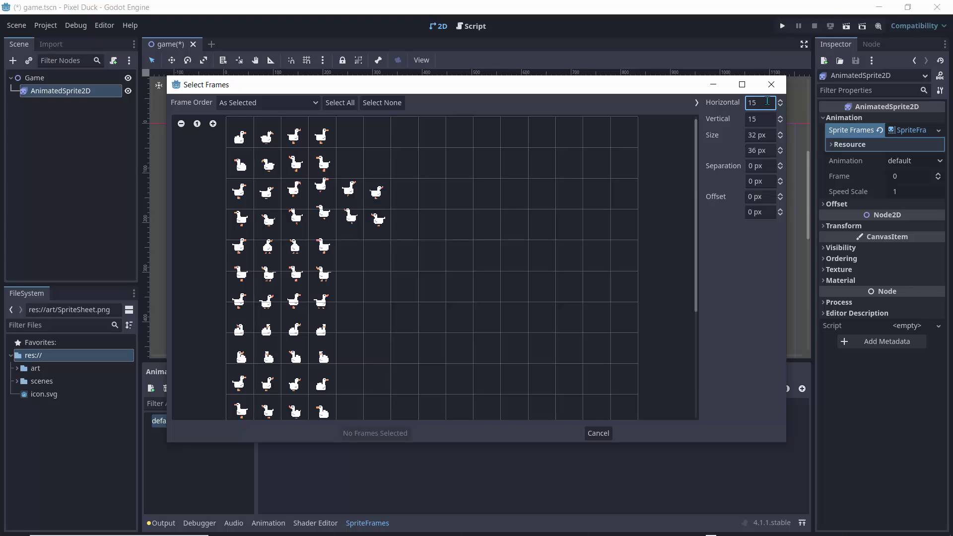
Step: Divide the sprite sheet into 16 horizontal and 16 vertical frames and check the fit down to the last row
key(BackSpace)
text(6)
key(Return)
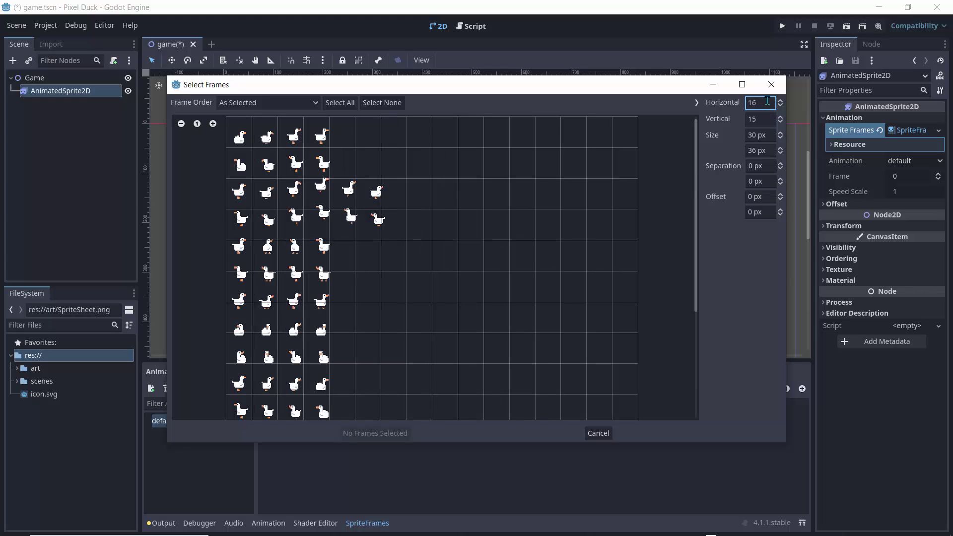
click(749, 120)
double_click(740, 119)
text(16)
key(Return)
scroll(365, 237, down, 5)
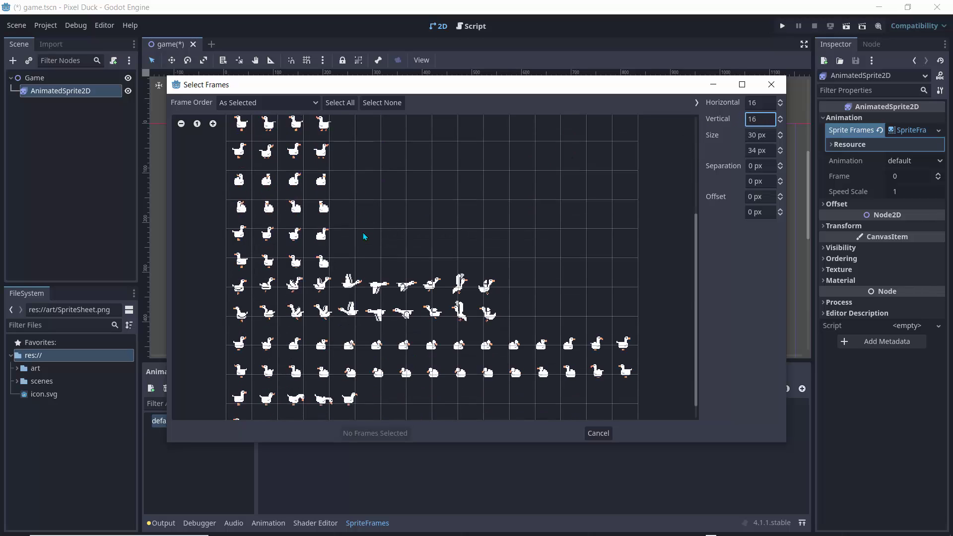
scroll(365, 237, down, 1)
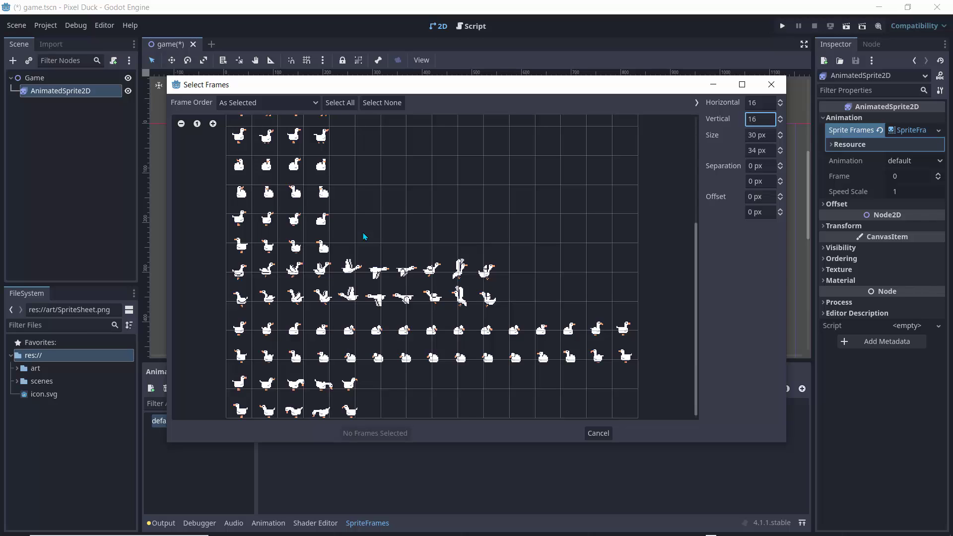
scroll(364, 237, up, 5)
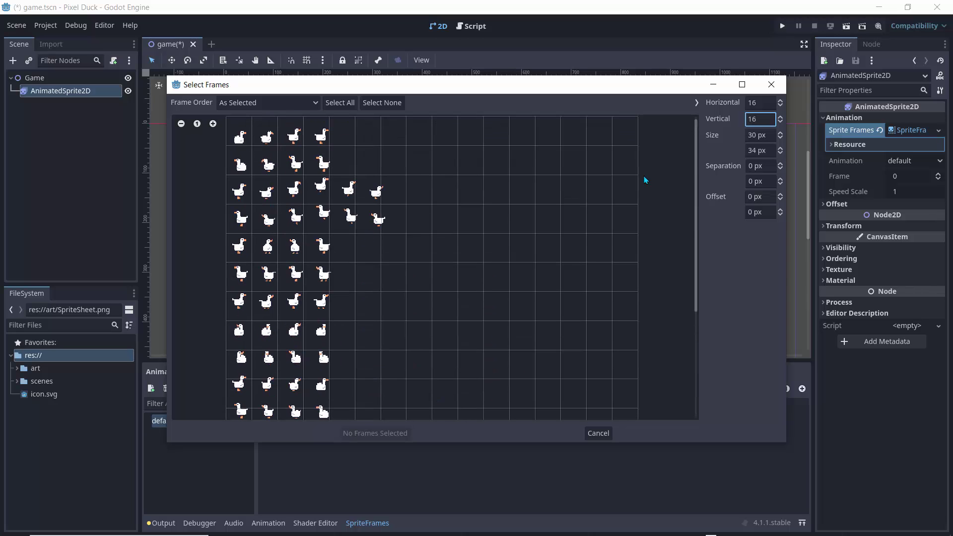
Step: Try 18, 17 and 16 horizontal frames for the sprite sheet grid
click(761, 104)
text(18)
key(Return)
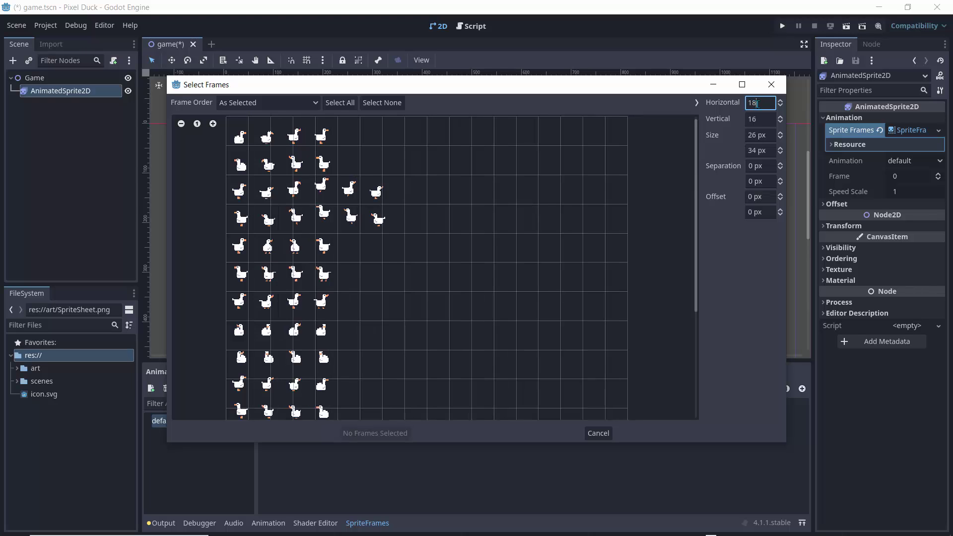
text(7)
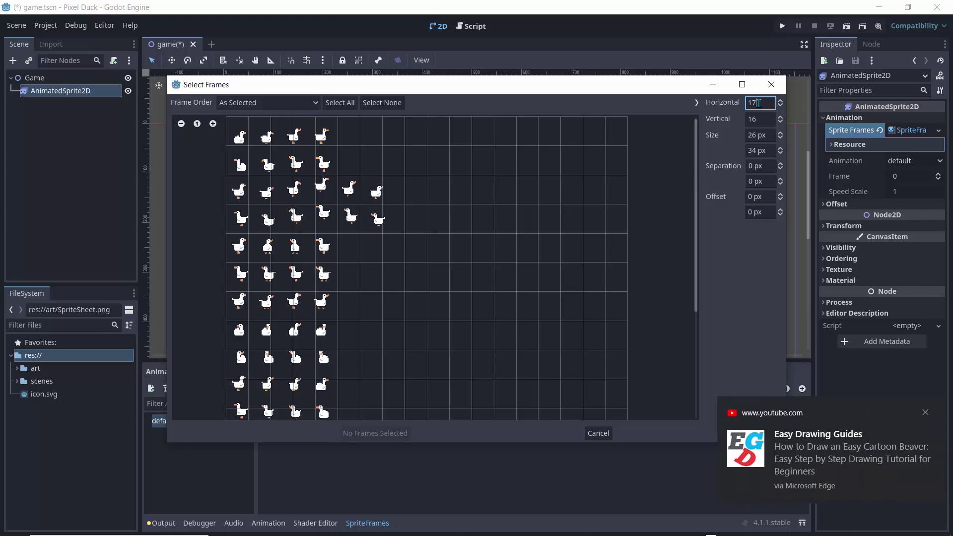
key(Return)
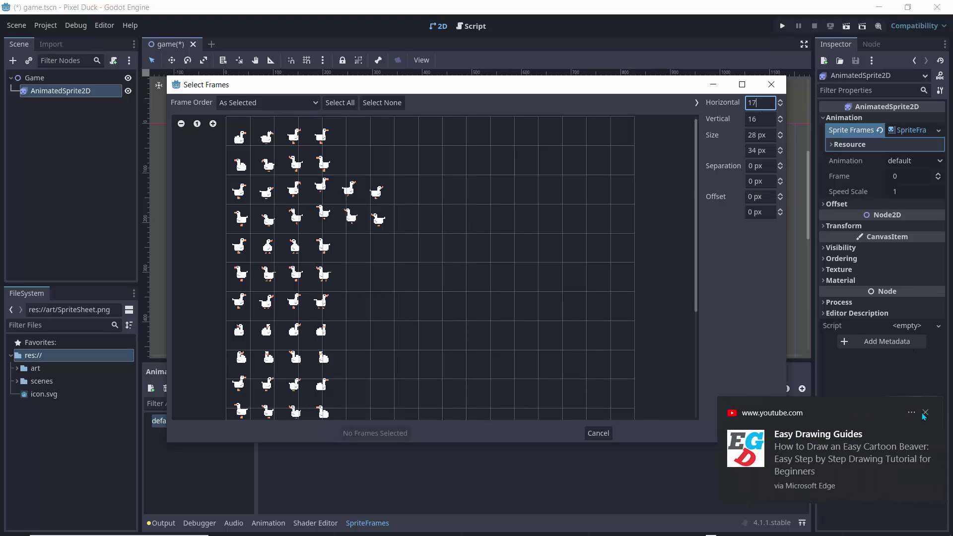
click(759, 104)
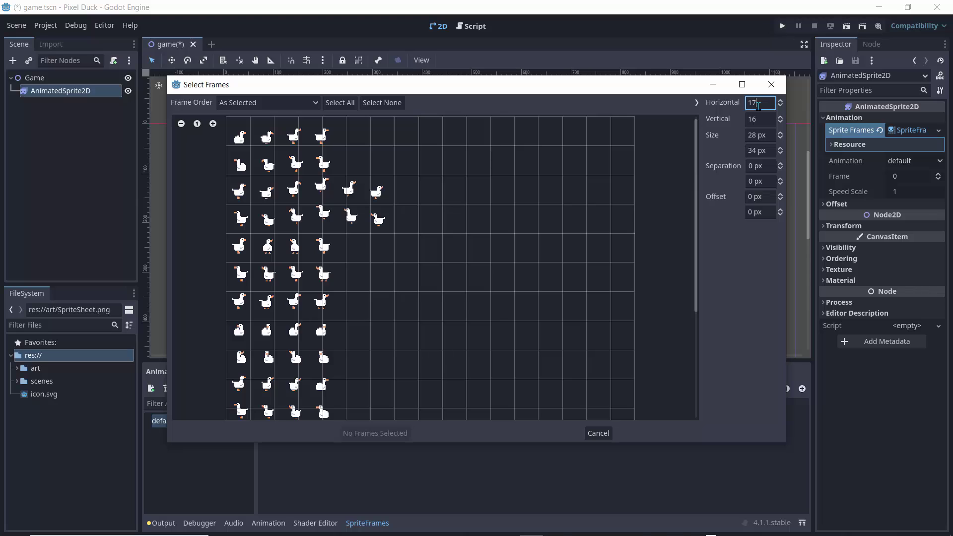
text(6)
key(Return)
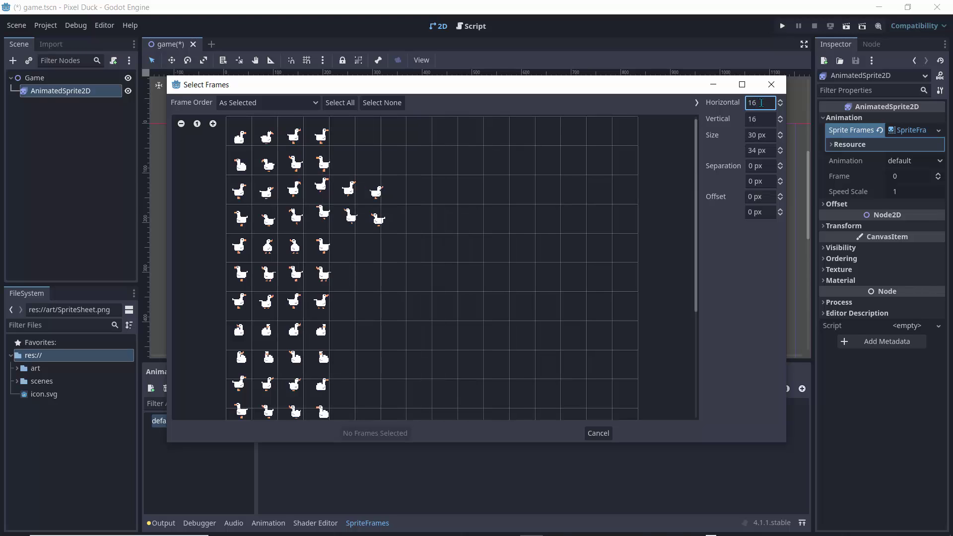
Step: Set the grid's horizontal frames back to 15 and check the column fit across all duck rows
key(BackSpace)
text(5)
key(Return)
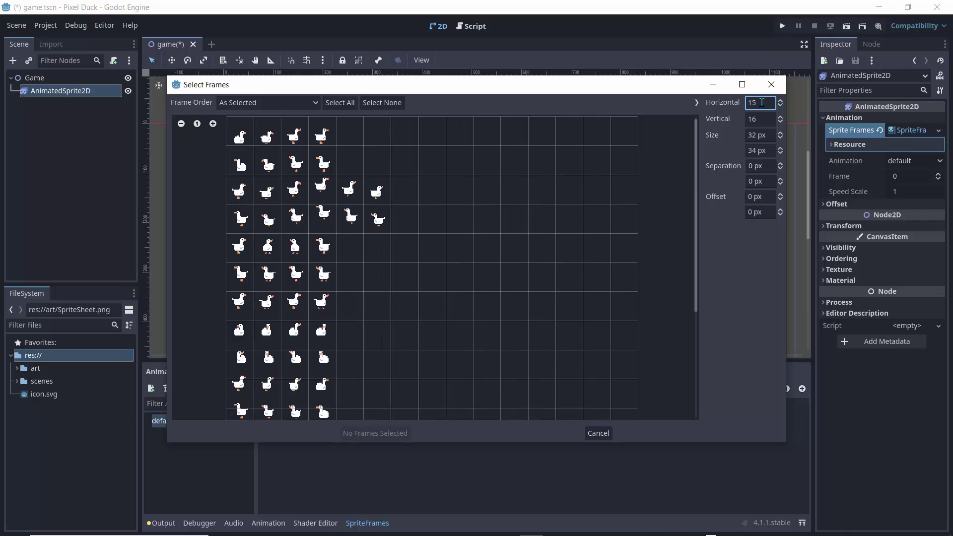
scroll(389, 213, down, 5)
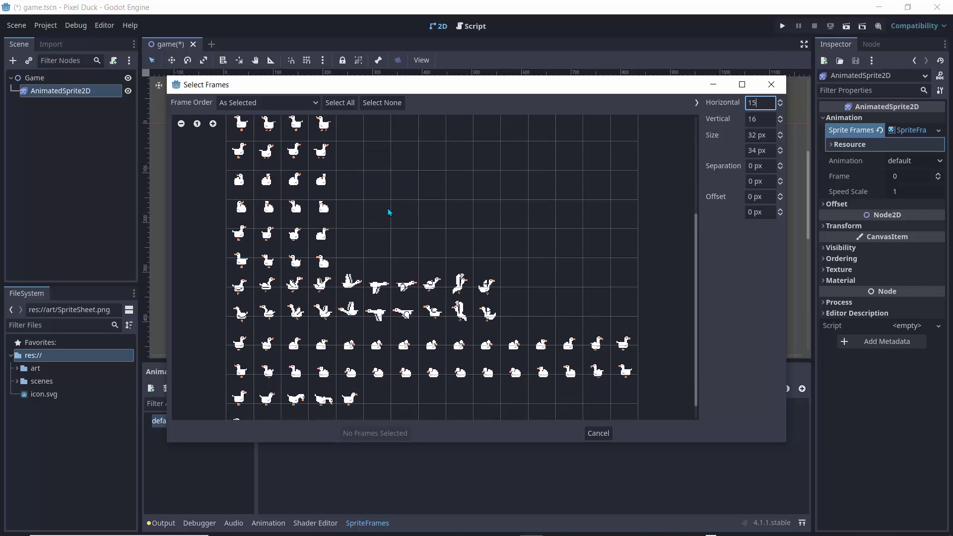
scroll(389, 213, down, 1)
scroll(390, 212, up, 4)
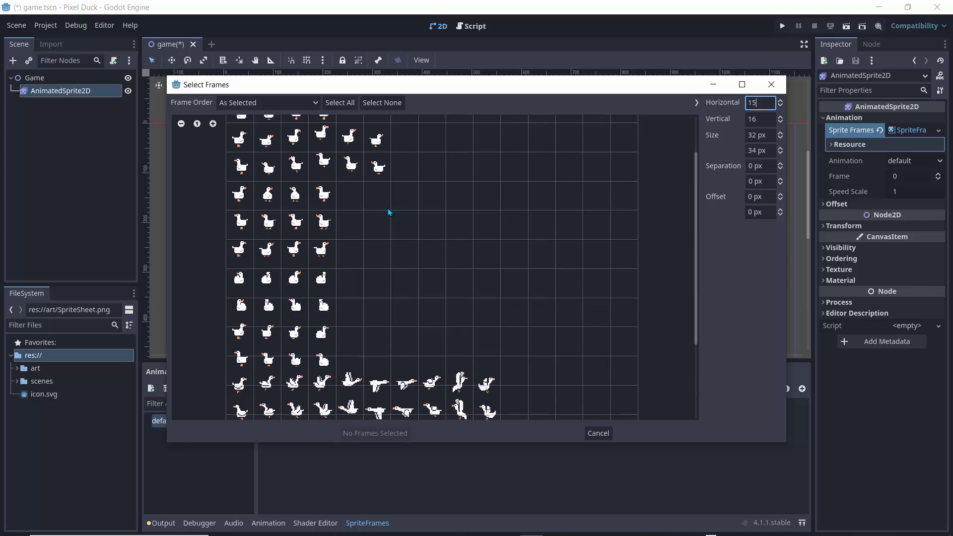
scroll(390, 211, up, 2)
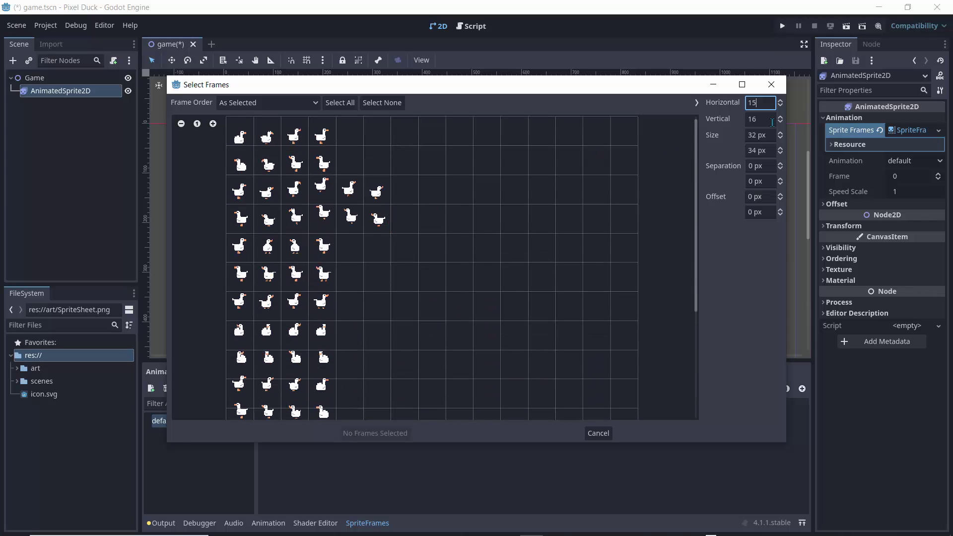
Step: Set the vertical frames to 15 and check whether the grid rows line up with the flying and lower ducks
click(759, 119)
key(BackSpace)
text(5)
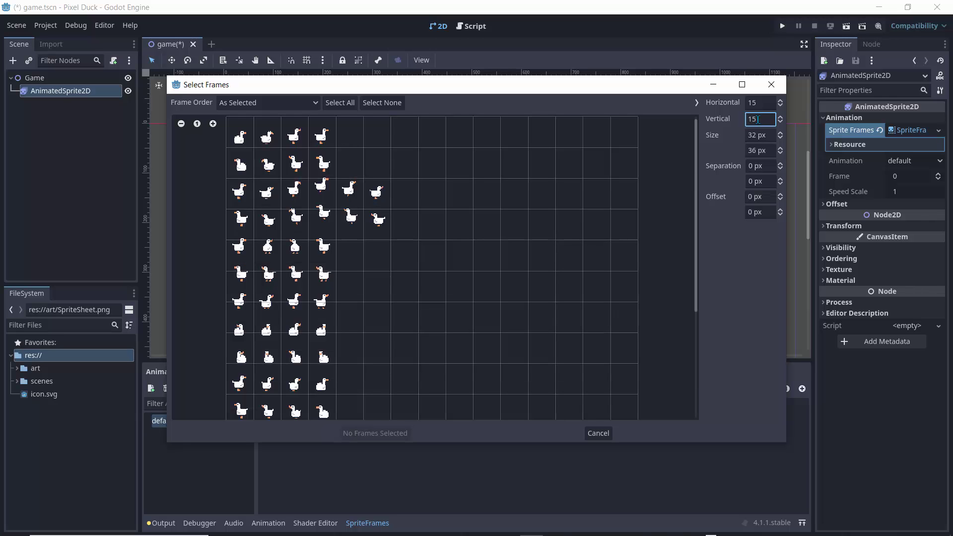
scroll(379, 277, down, 5)
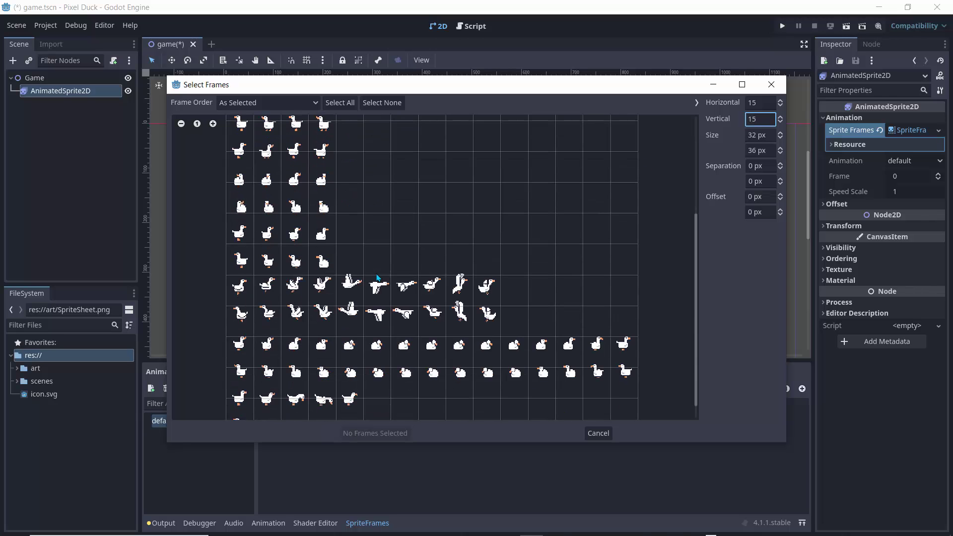
scroll(377, 277, up, 6)
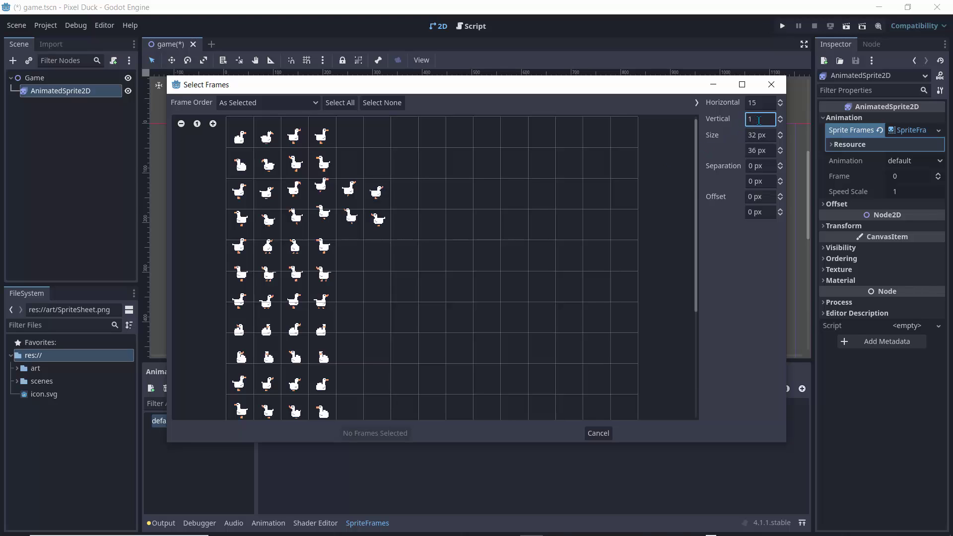
Step: Try 12, 10, 13 and 14 vertical frames for the sprite sheet grid and compare the row lines with the ducks
text(2)
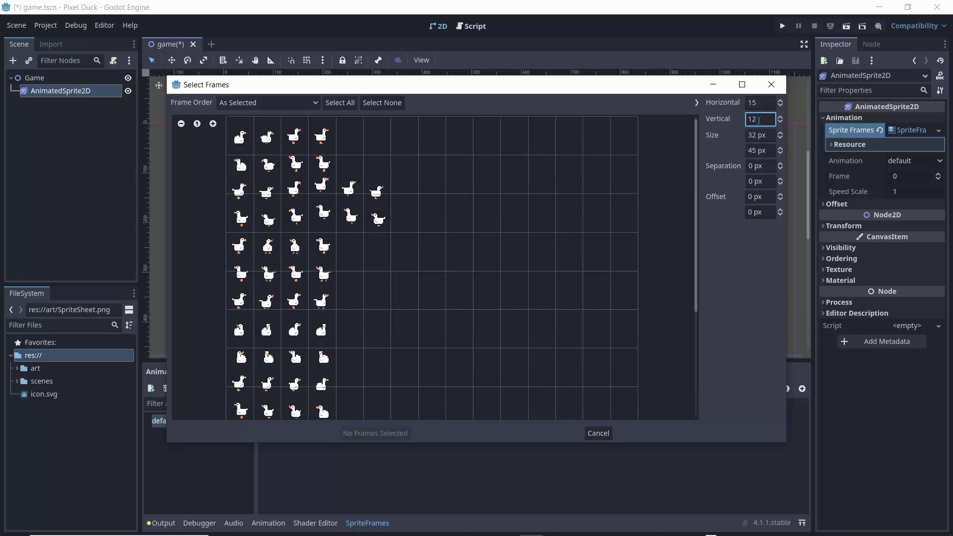
scroll(305, 228, down, 5)
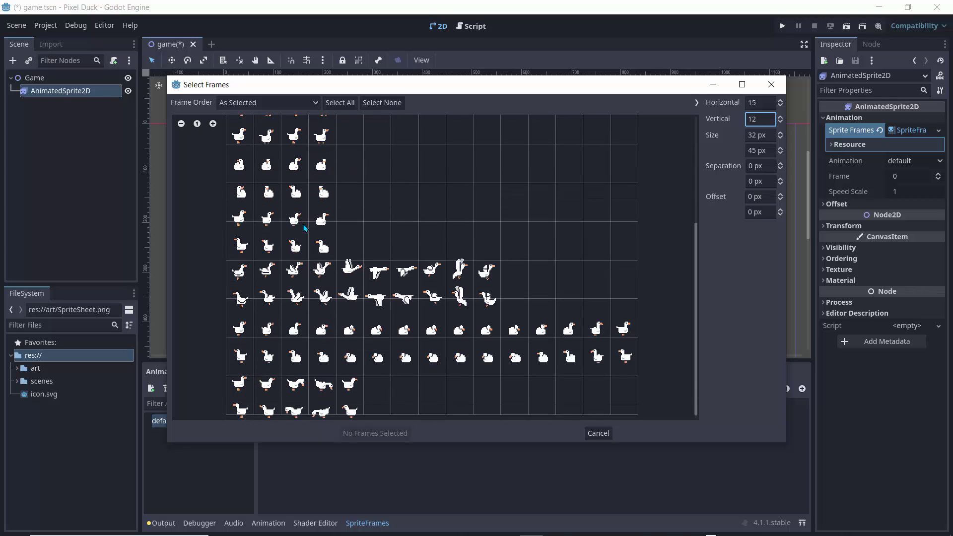
scroll(305, 228, up, 5)
key(BackSpace)
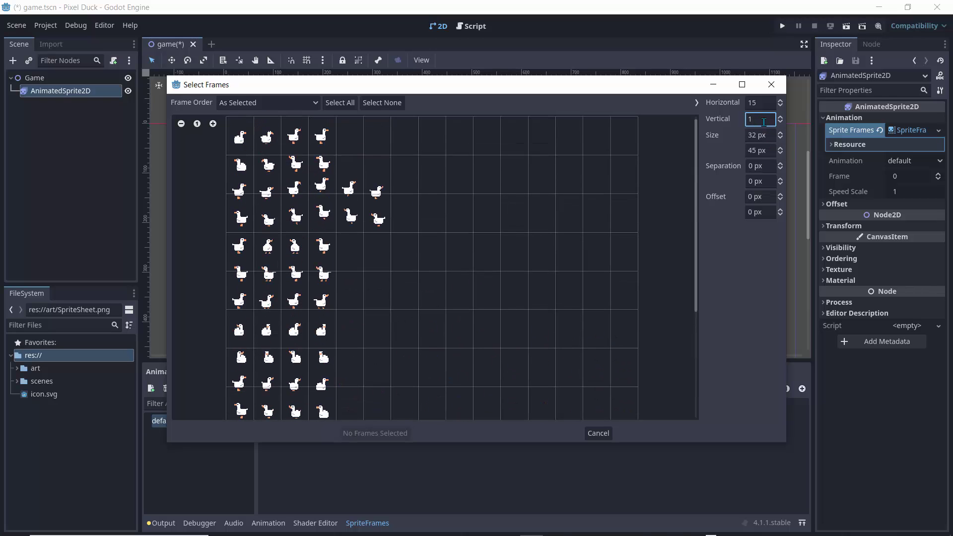
text(0)
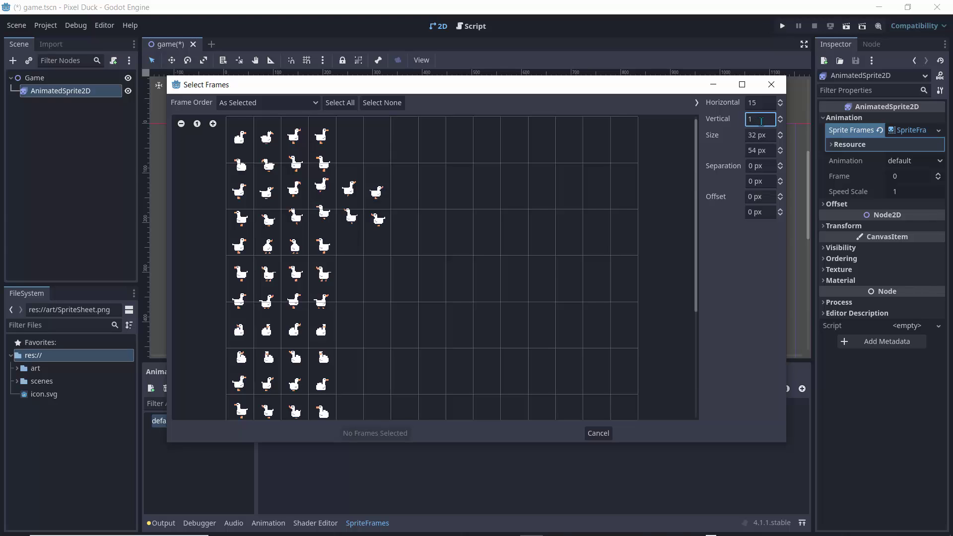
text(3)
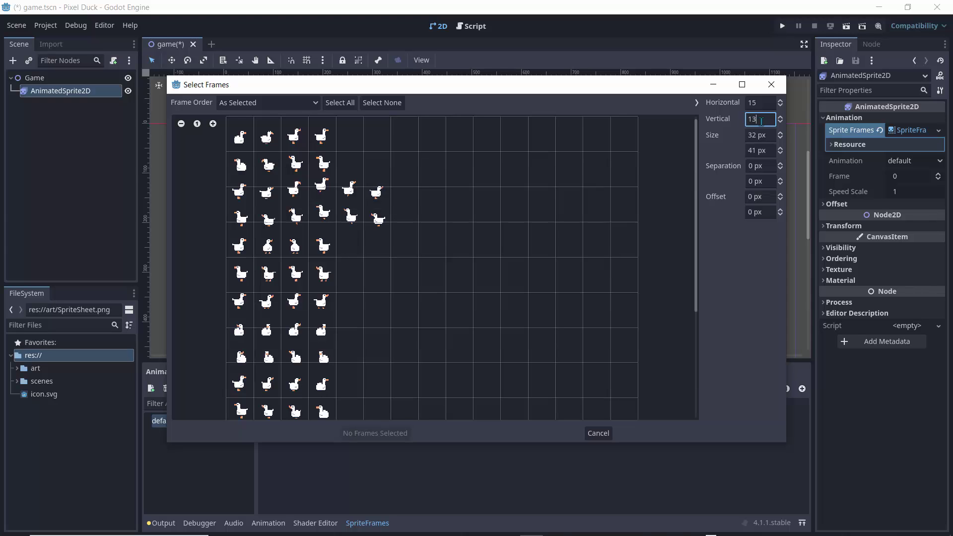
key(BackSpace)
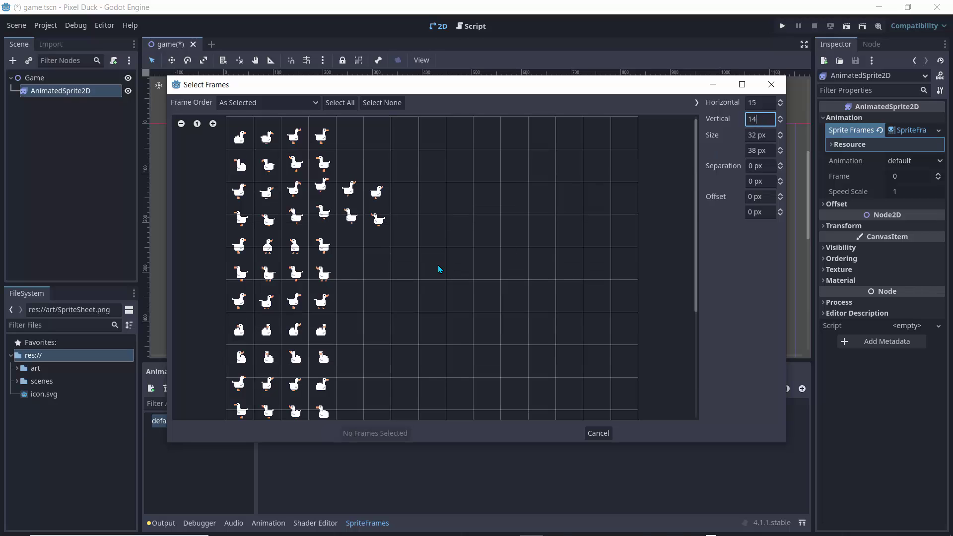
scroll(439, 268, down, 3)
scroll(408, 253, up, 3)
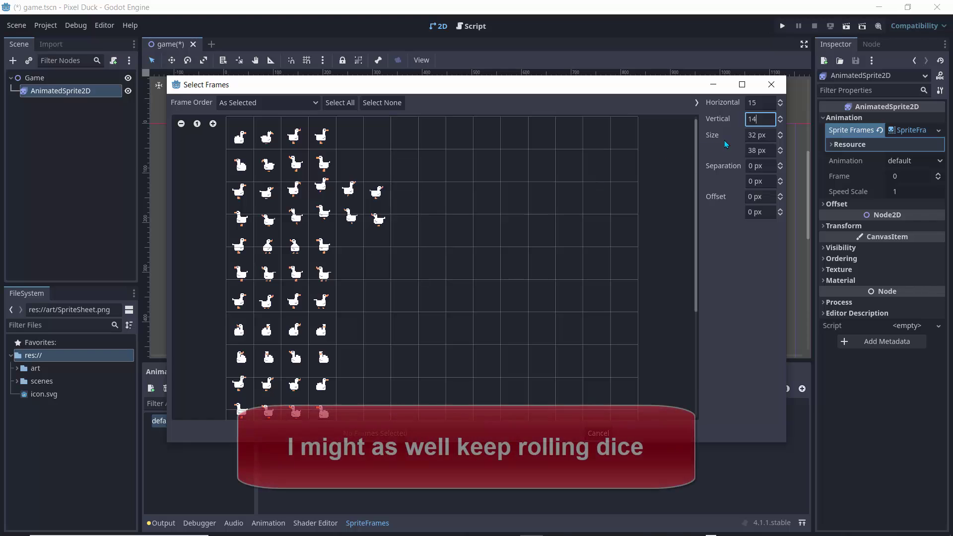
Step: Try 16 vertical frames and check the row fit down to the lower duck rows
key(BackSpace)
text(6)
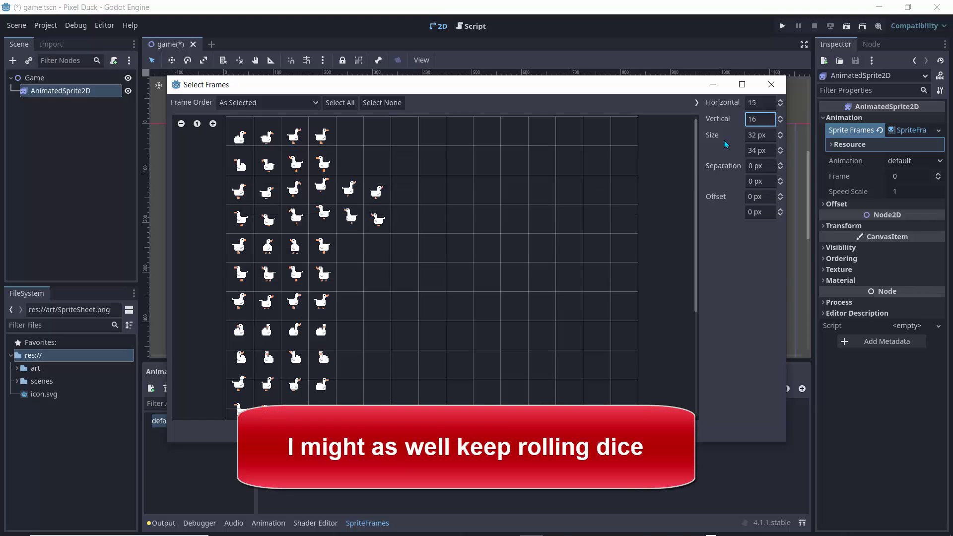
scroll(440, 286, down, 5)
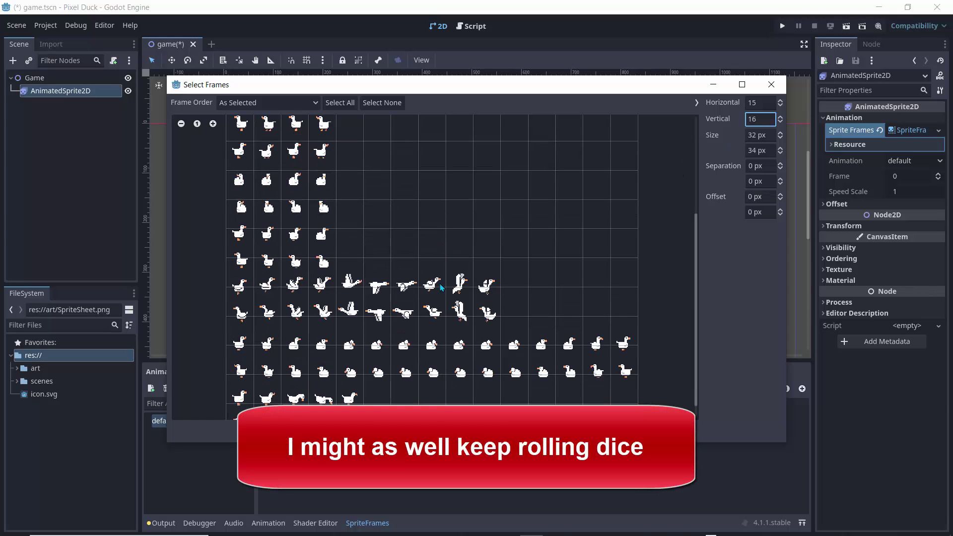
scroll(440, 287, down, 1)
scroll(440, 287, up, 3)
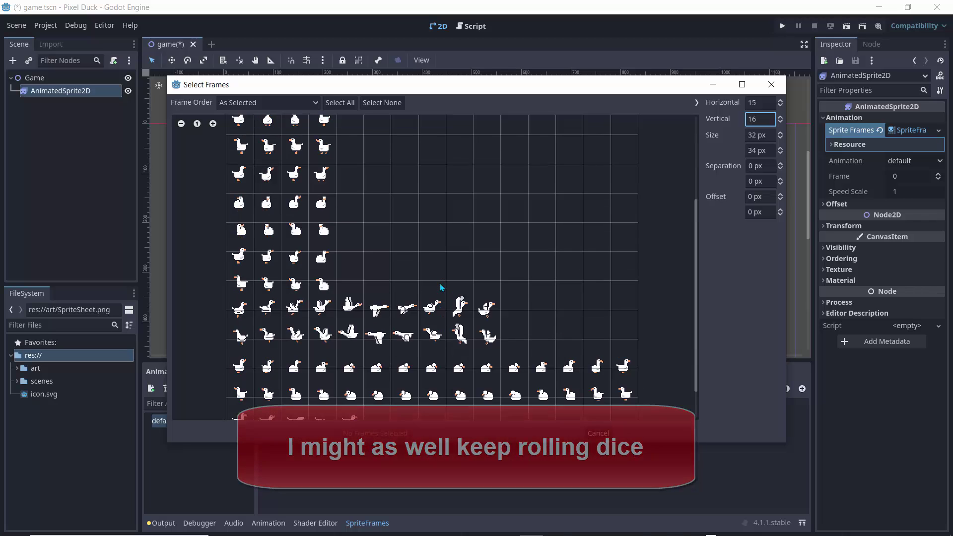
Step: Set the grid's vertical frames to 17 and check the row fit across the whole sprite sheet
key(BackSpace)
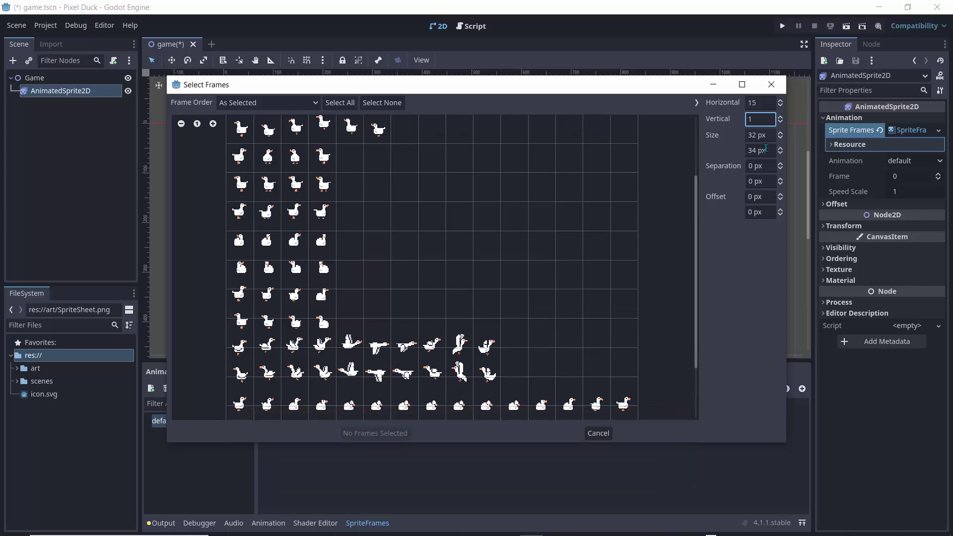
text(7)
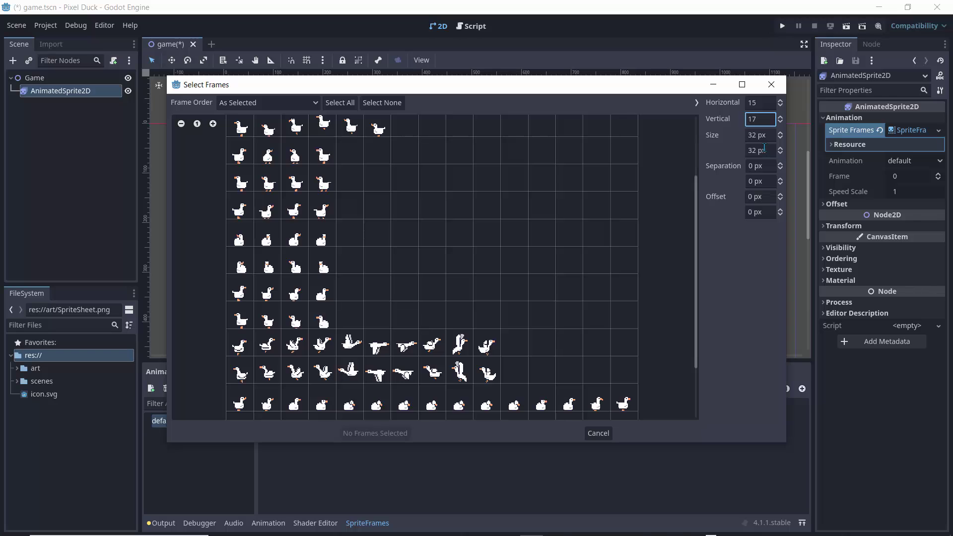
scroll(382, 249, up, 3)
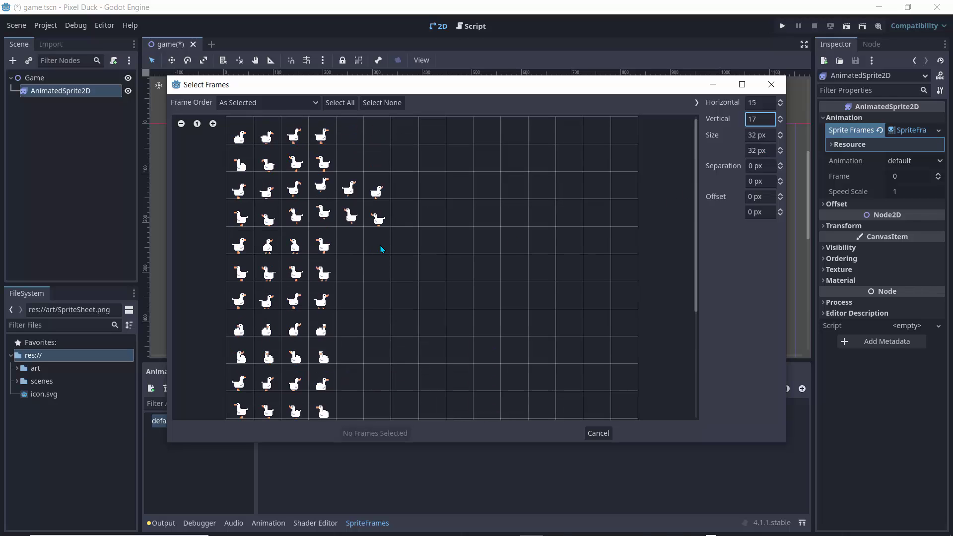
scroll(382, 249, down, 5)
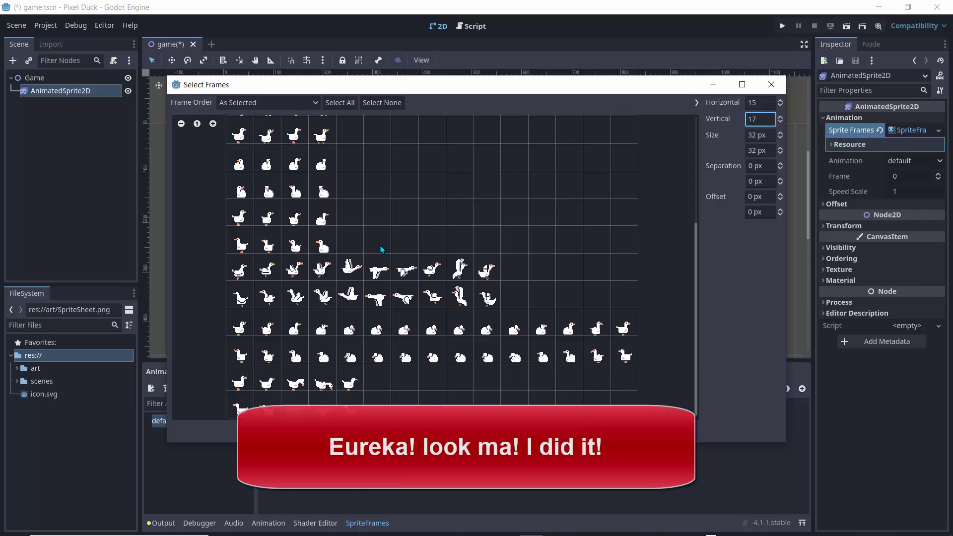
scroll(382, 249, up, 1)
scroll(382, 249, up, 4)
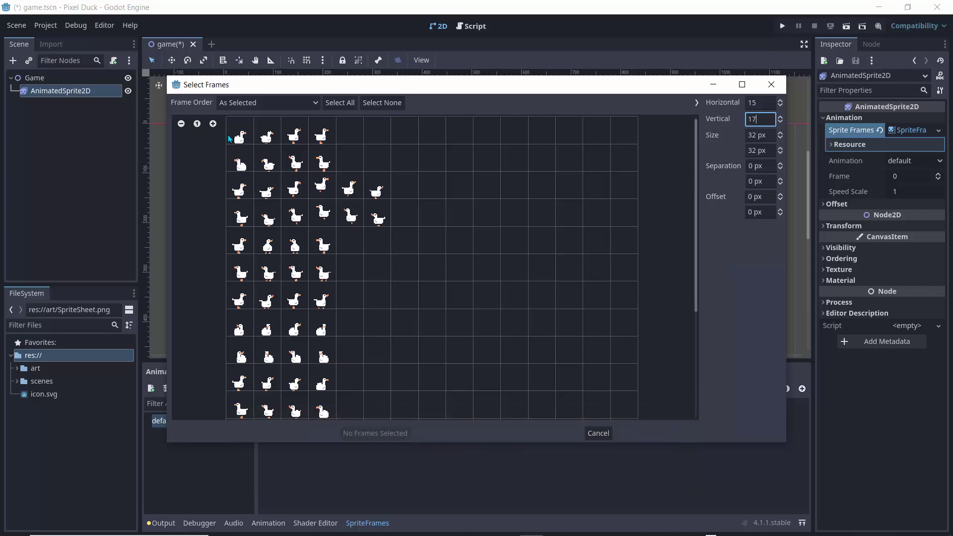
Step: Examine the enlarged ducks row by row to verify that each one sits inside its own grid cell
click(213, 124)
click(213, 123)
click(213, 123)
click(213, 123)
click(213, 123)
click(213, 124)
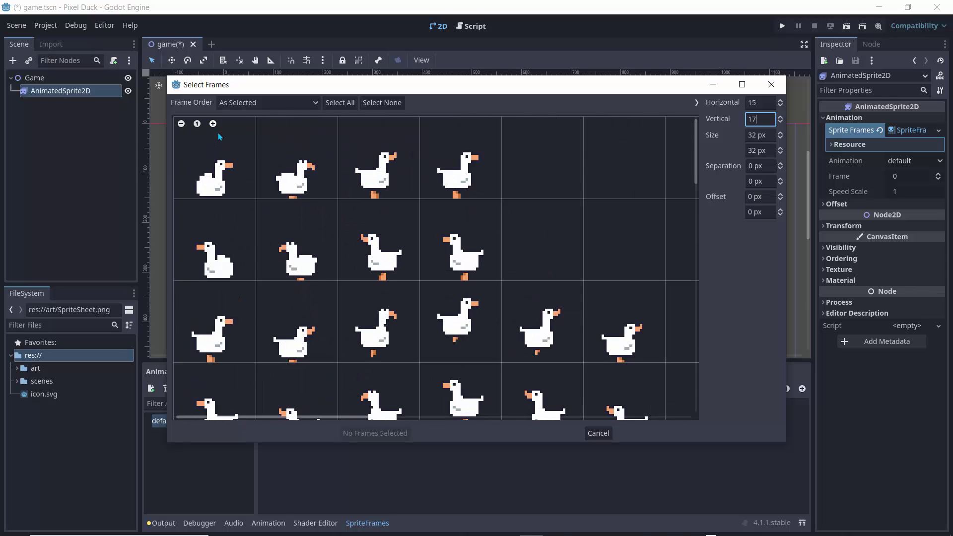
scroll(334, 223, down, 6)
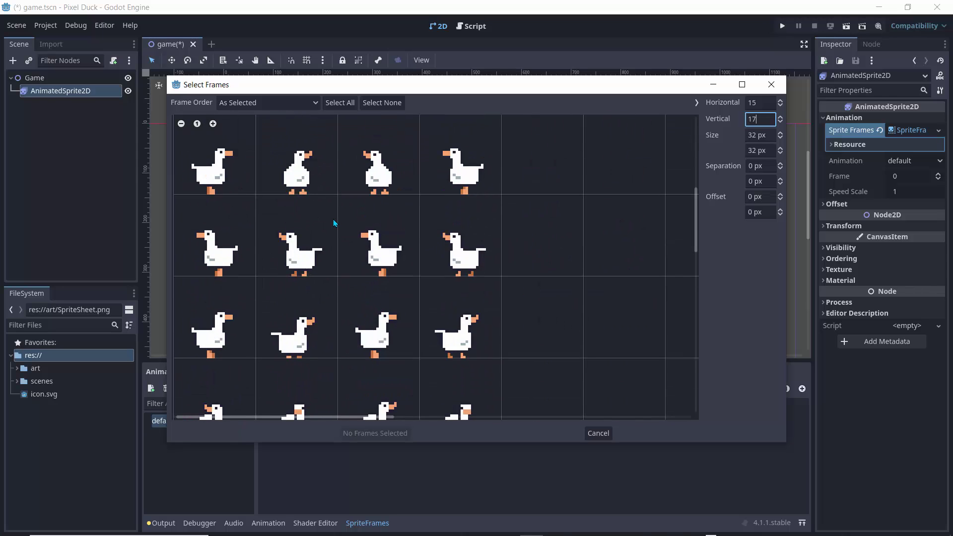
scroll(334, 223, down, 5)
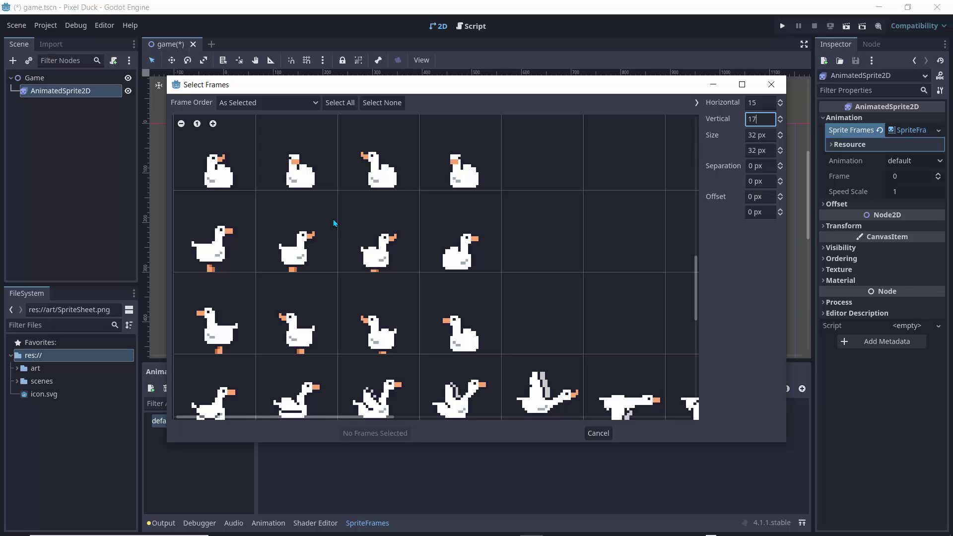
scroll(341, 224, down, 5)
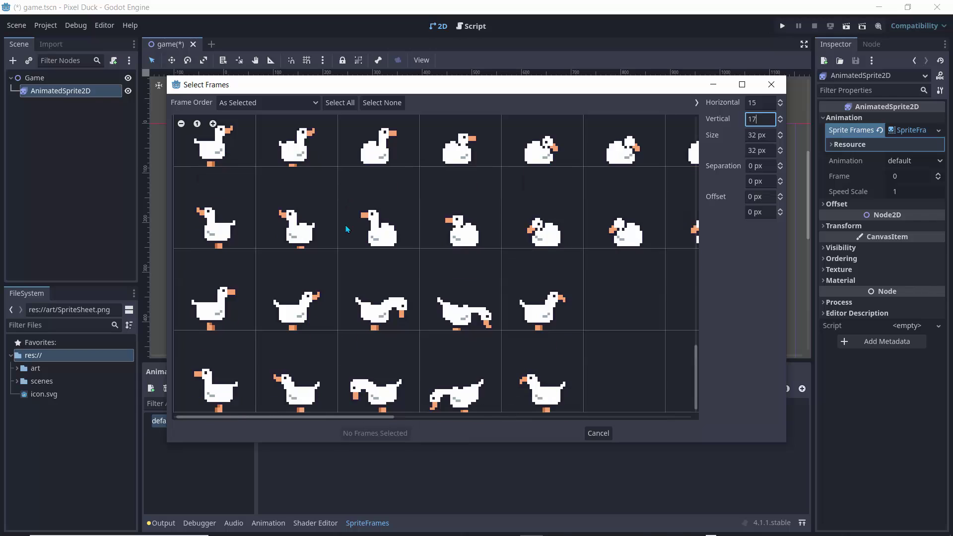
scroll(347, 229, up, 8)
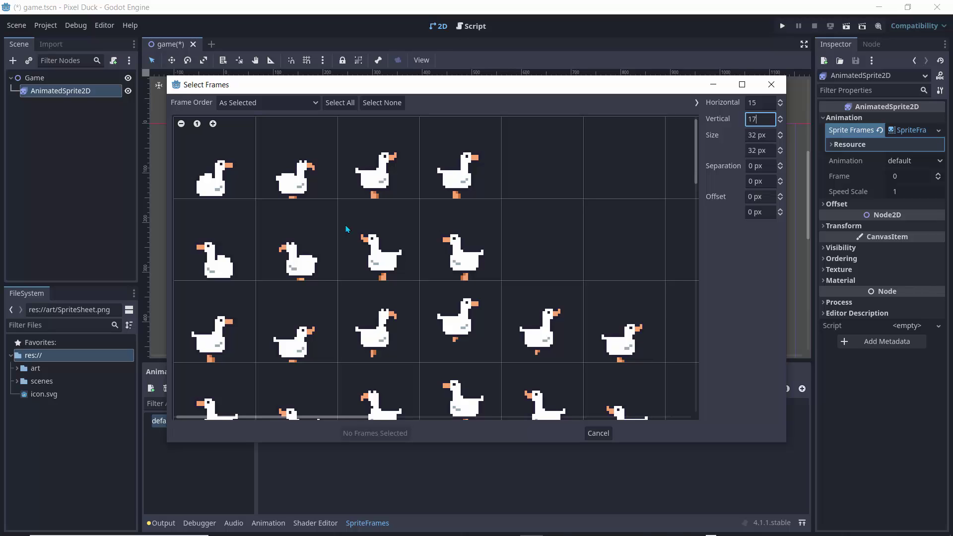
click(181, 124)
click(181, 123)
click(181, 123)
click(182, 123)
click(181, 123)
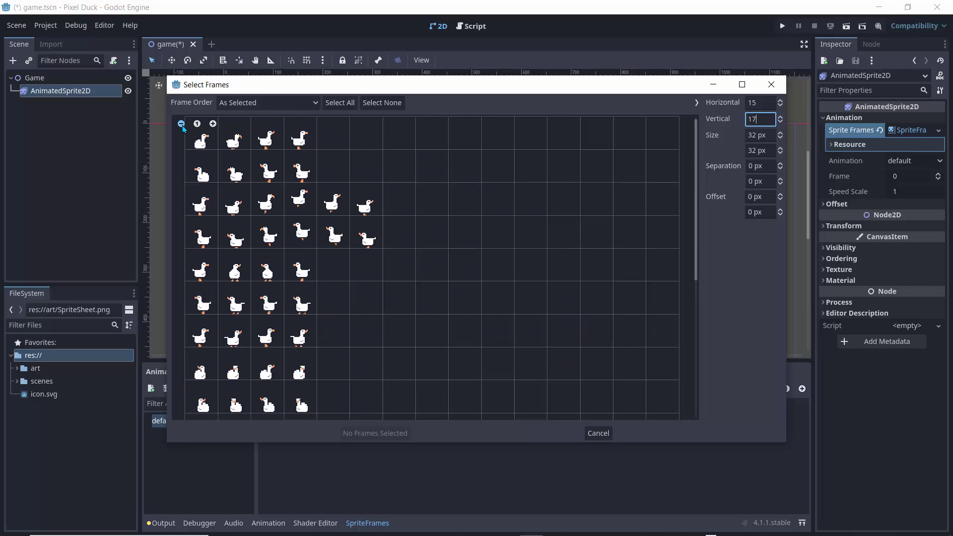
click(182, 124)
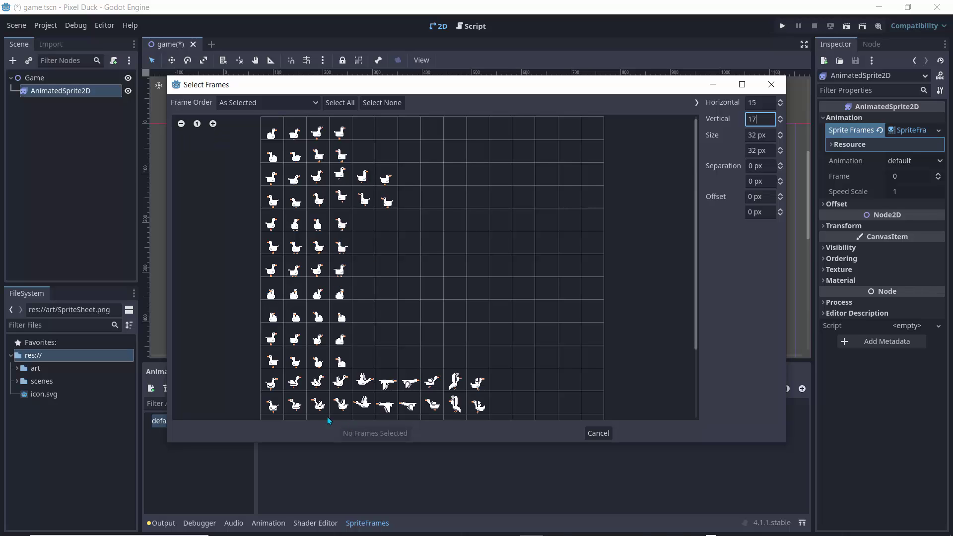
Step: Add all ten frames of the upper flying-duck row, in order, to the default animation
click(272, 381)
click(295, 381)
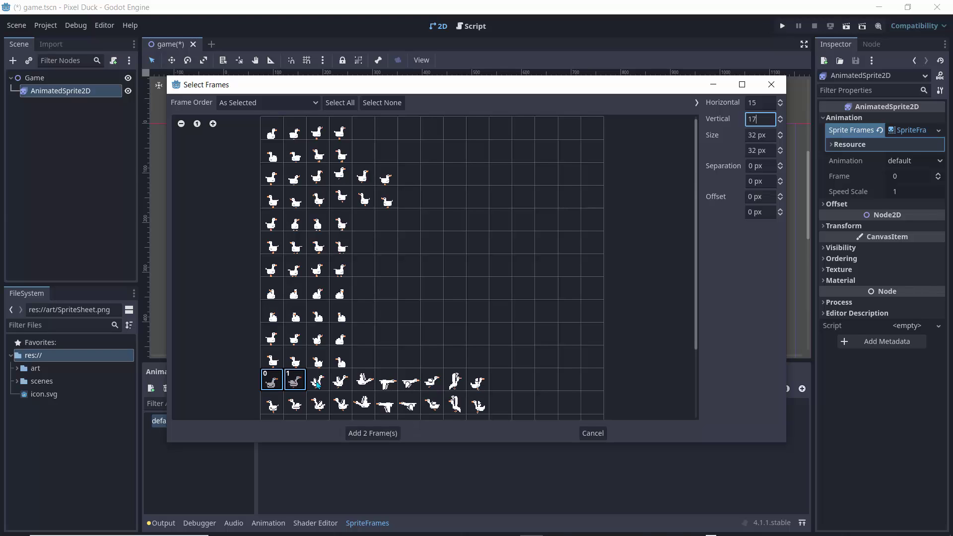
click(318, 382)
click(340, 381)
click(363, 381)
click(386, 381)
click(409, 381)
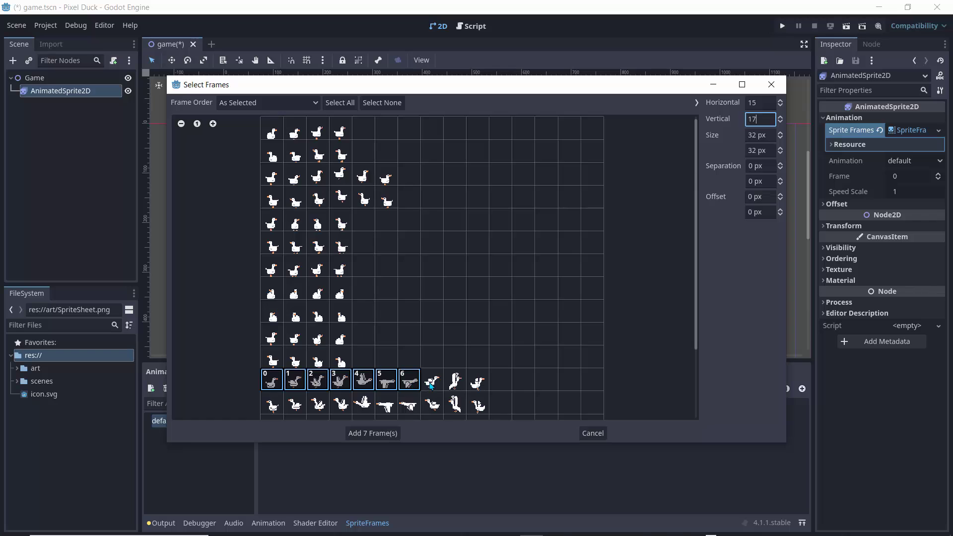
click(432, 381)
click(454, 381)
click(477, 381)
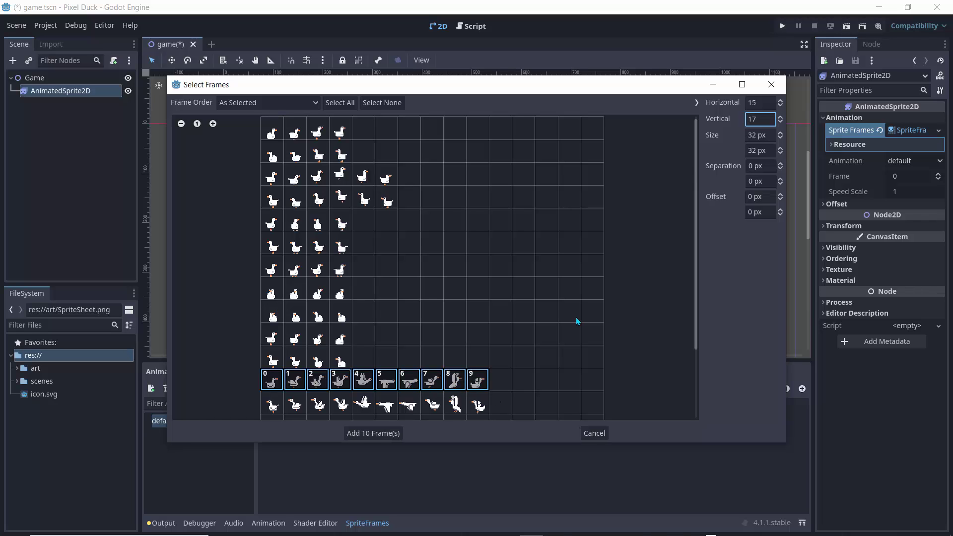
click(372, 434)
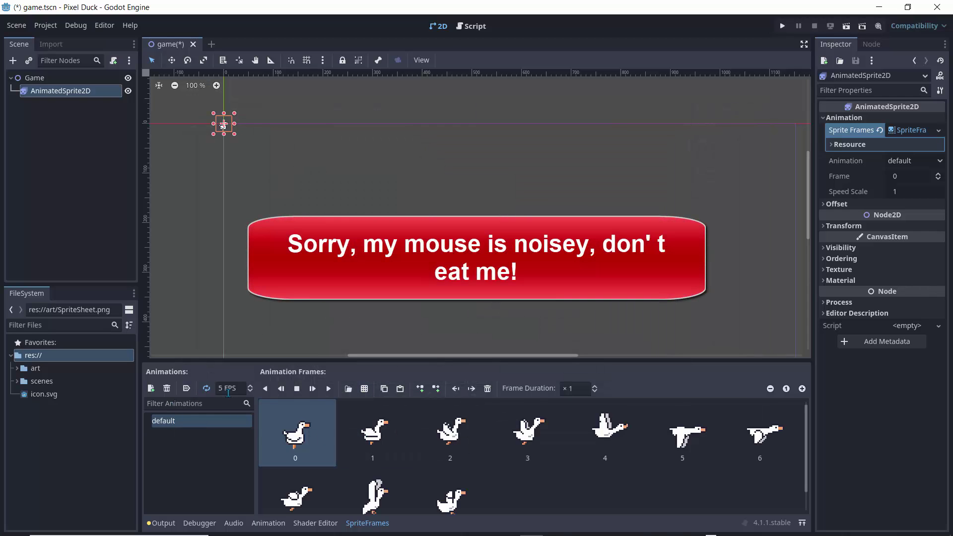
Step: Set the project's default canvas texture filter to Nearest and check the duck's sharpness in the viewport
scroll(204, 102, up, 13)
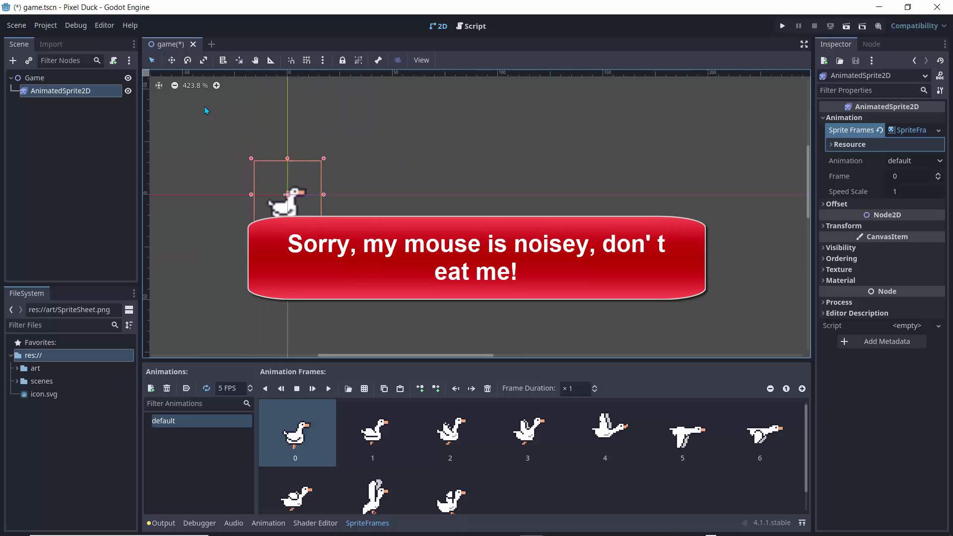
click(45, 25)
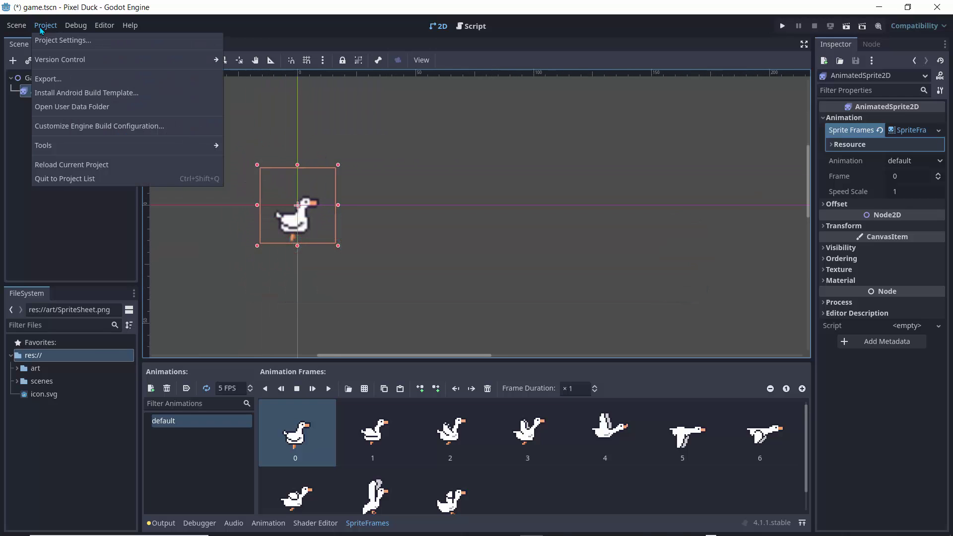
click(47, 40)
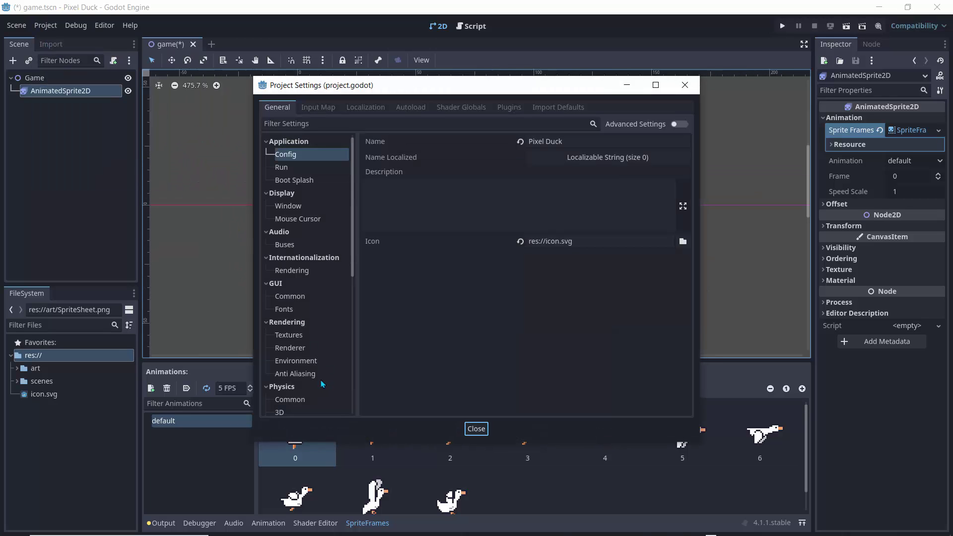
click(291, 335)
click(570, 156)
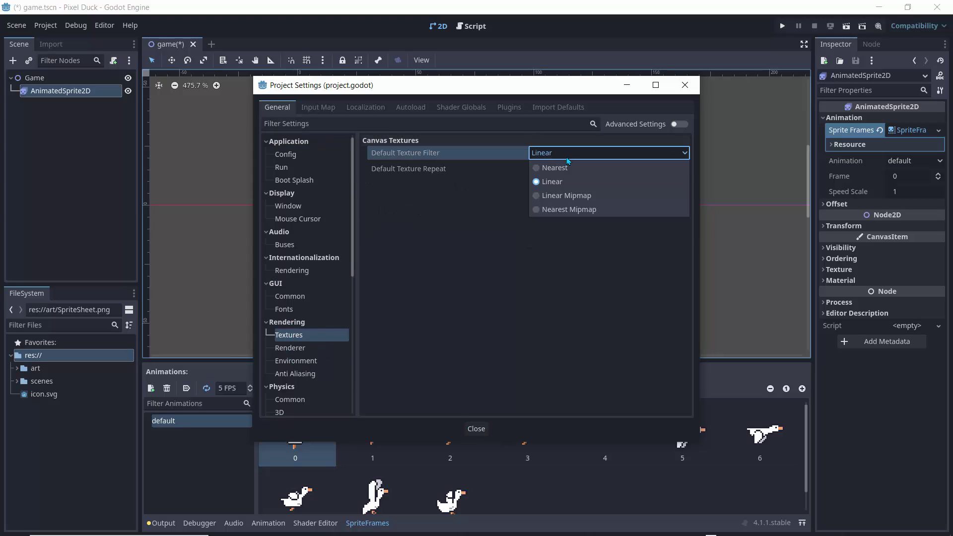
click(562, 170)
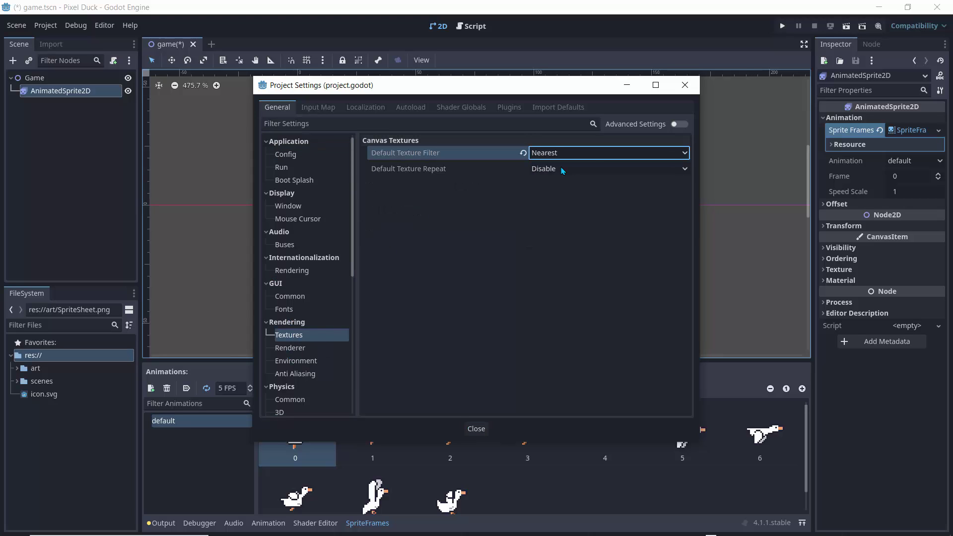
click(685, 85)
scroll(256, 237, up, 3)
scroll(257, 236, down, 3)
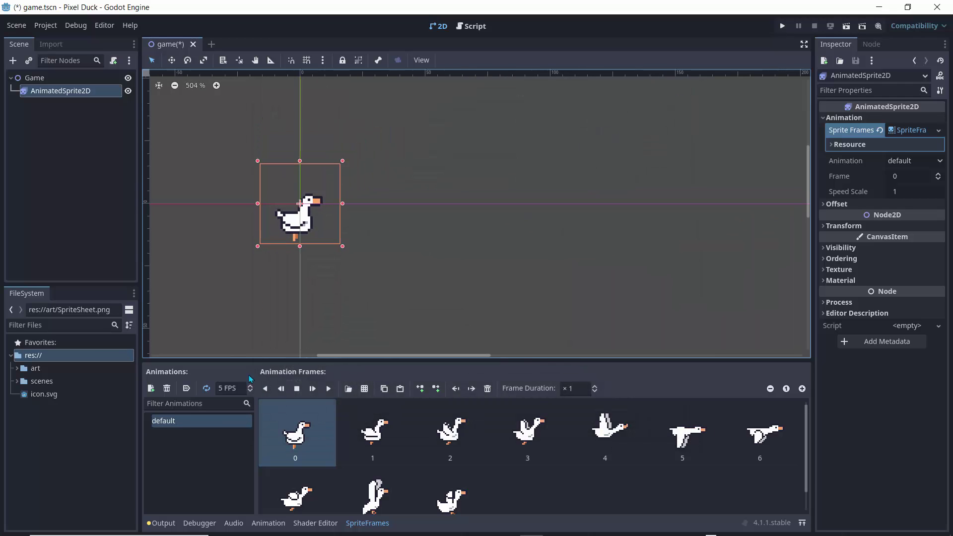
Step: Set the default animation's speed to 12 FPS and play it to preview the flying duck
click(224, 388)
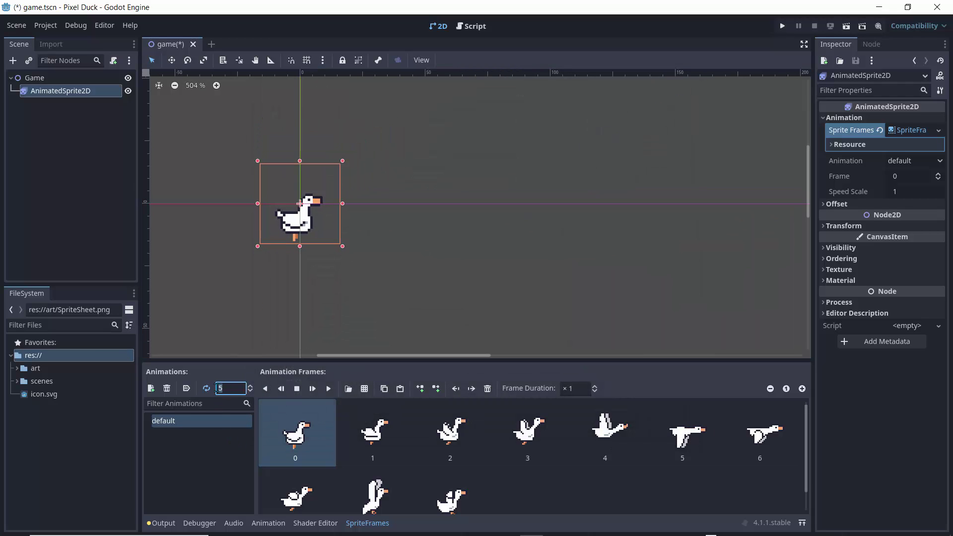
text(12)
click(327, 389)
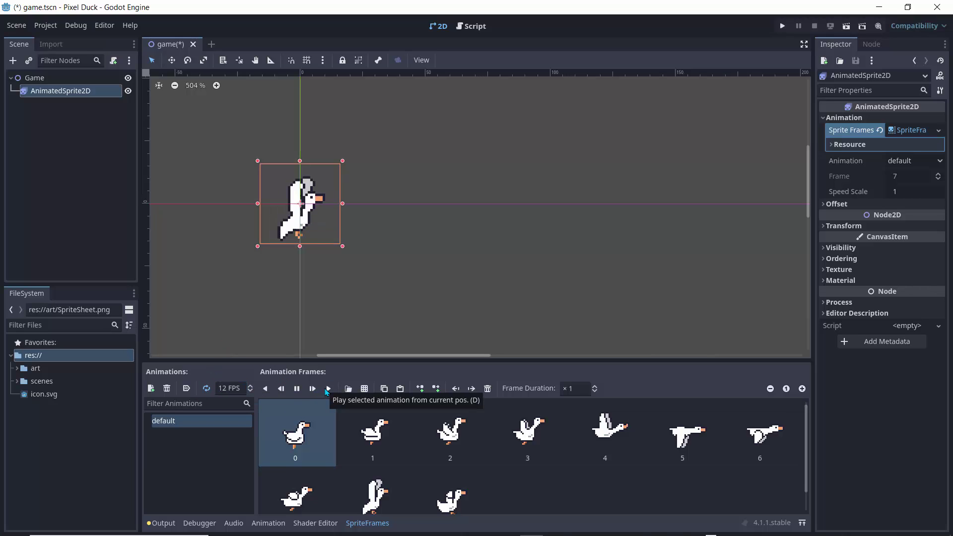
scroll(233, 299, up, 6)
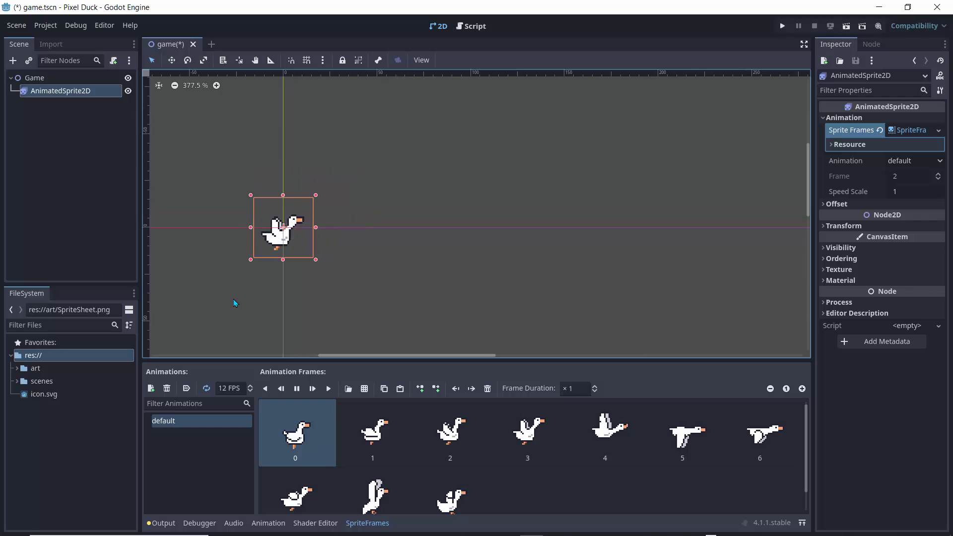
Step: Rename the default animation as flapping and play it to preview the flying duck
scroll(283, 241, down, 2)
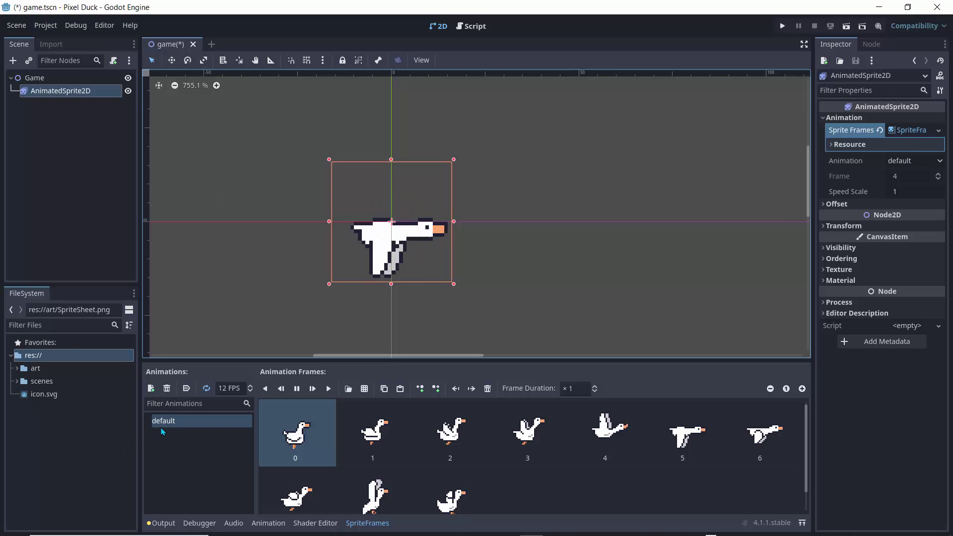
double_click(177, 420)
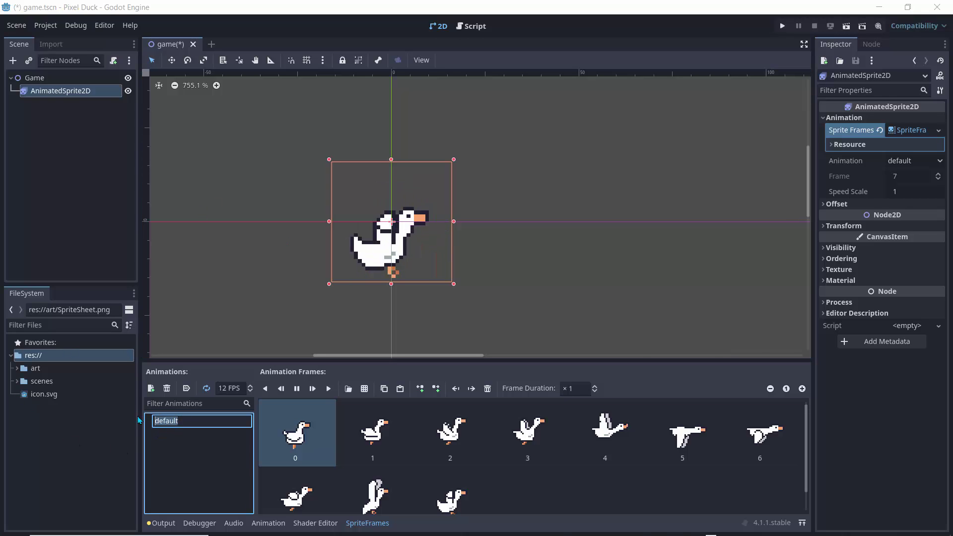
text(fla)
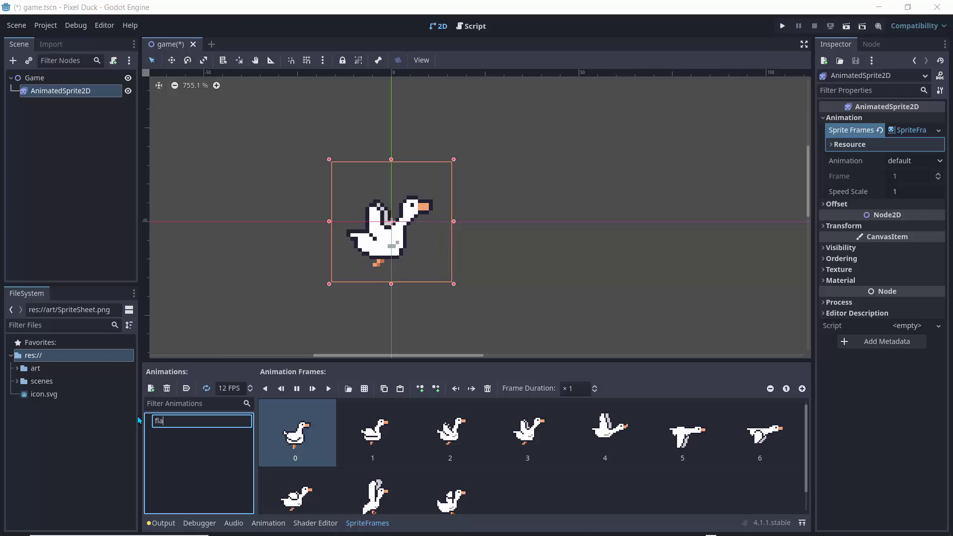
text(pping)
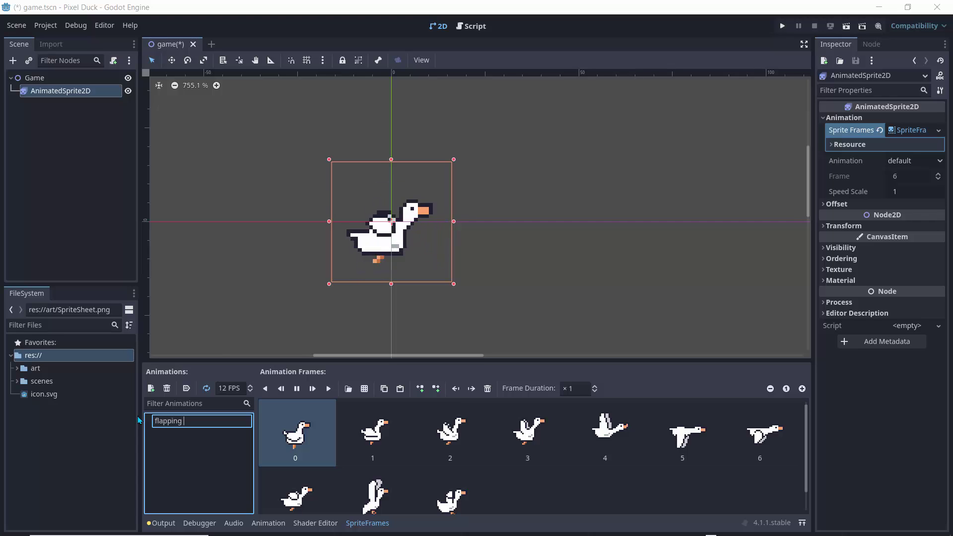
key(Return)
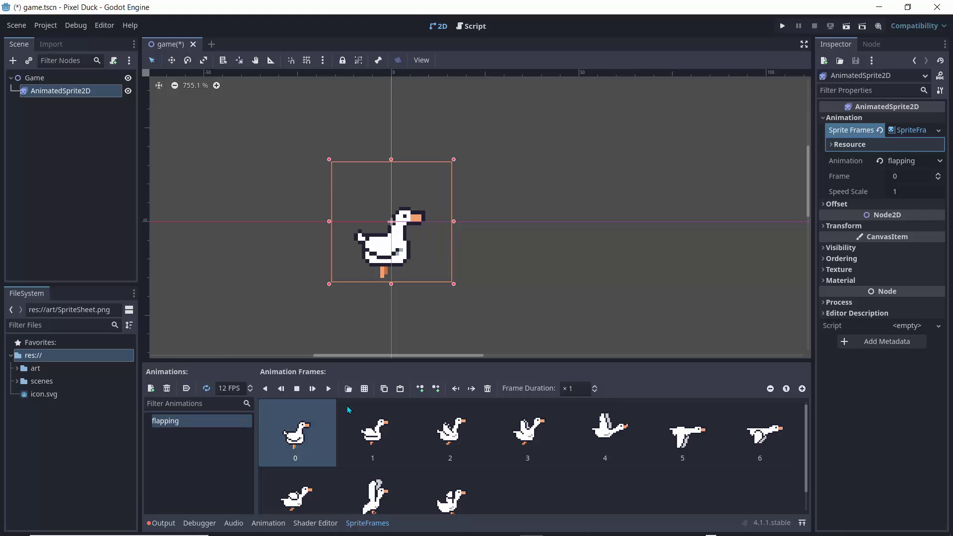
click(328, 389)
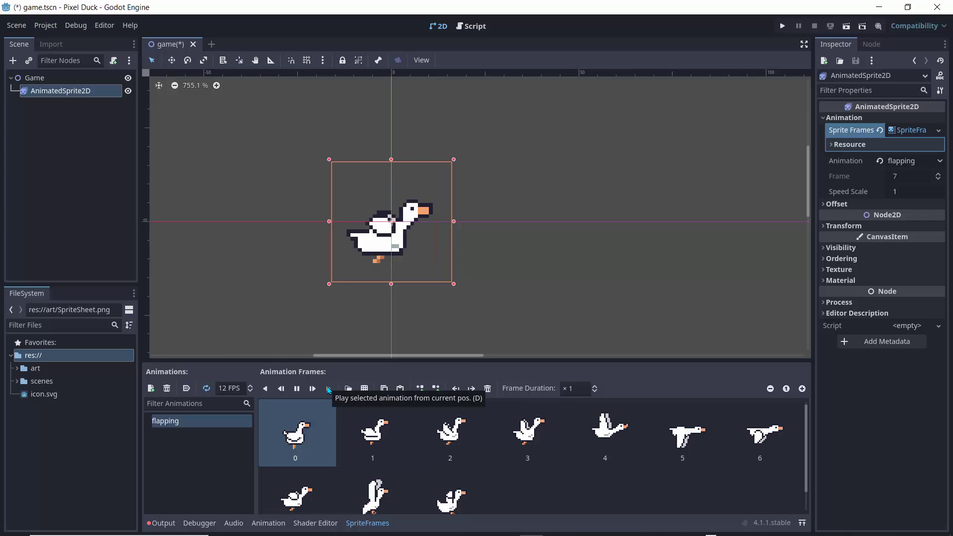
click(183, 456)
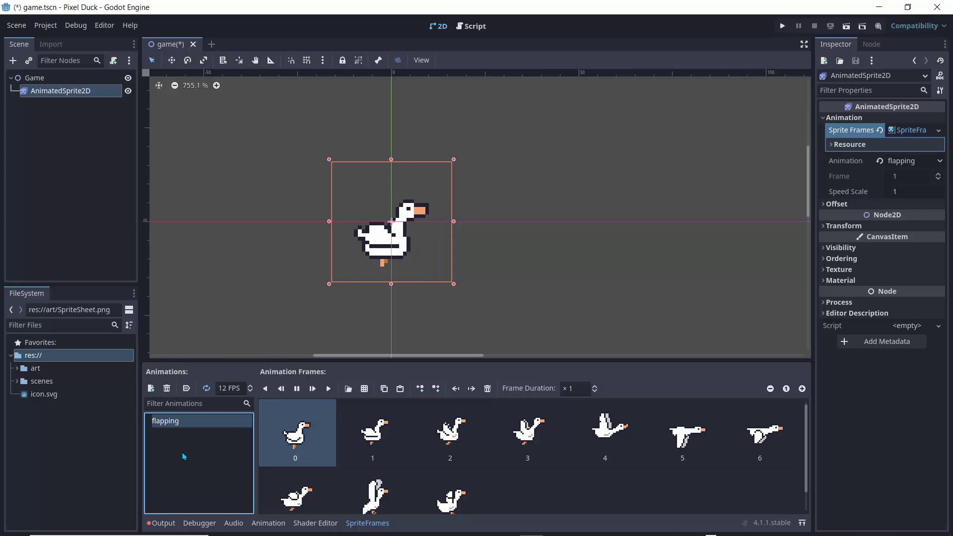
Step: Add a second animation to the sprite frames and name it idle
click(151, 389)
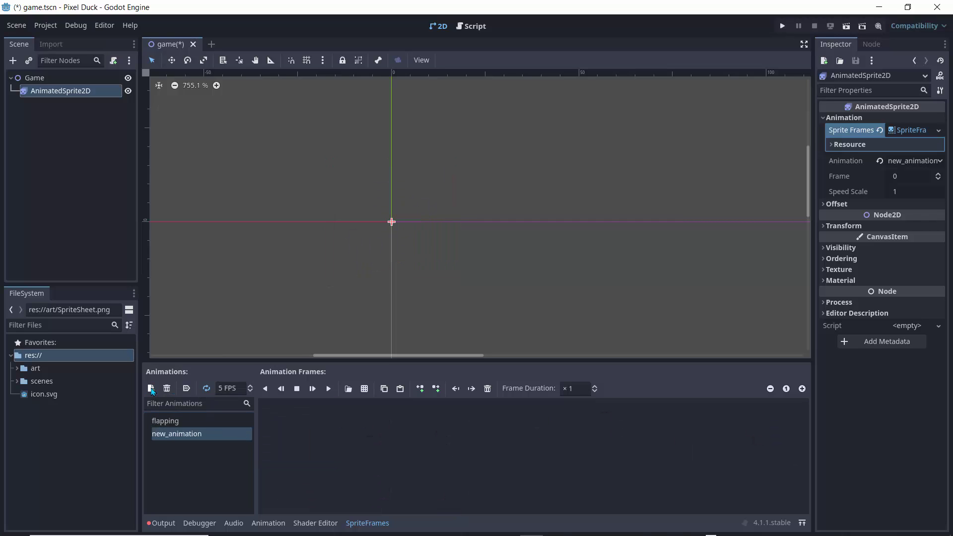
double_click(180, 437)
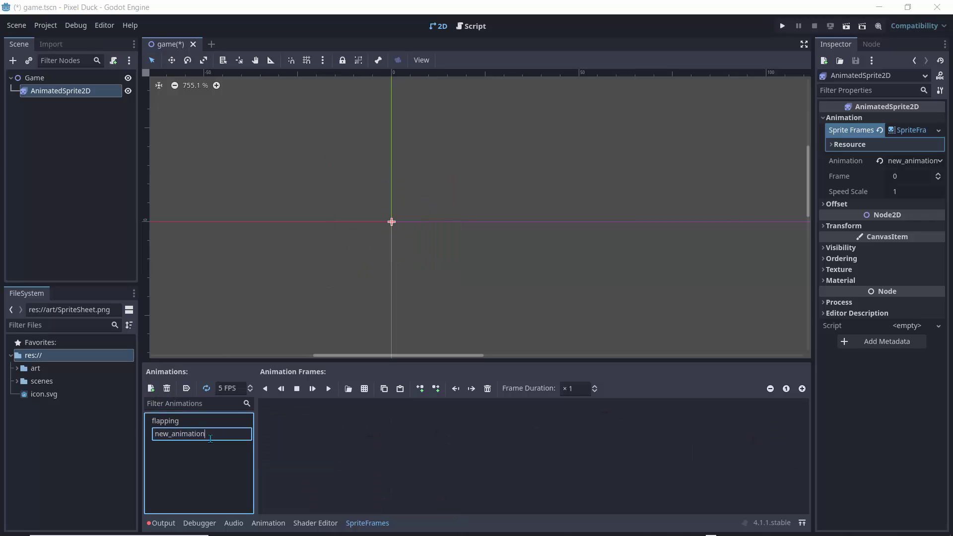
key(ctrl+a)
text(idle)
key(Return)
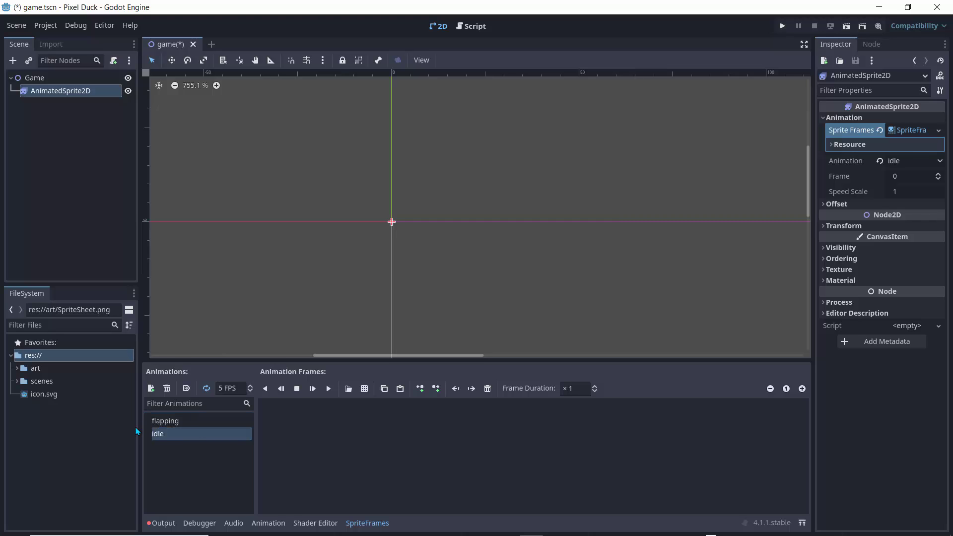
Step: Load SpriteSheet.png for the idle animation and slice it into 15 horizontal and 17 vertical cells
click(369, 388)
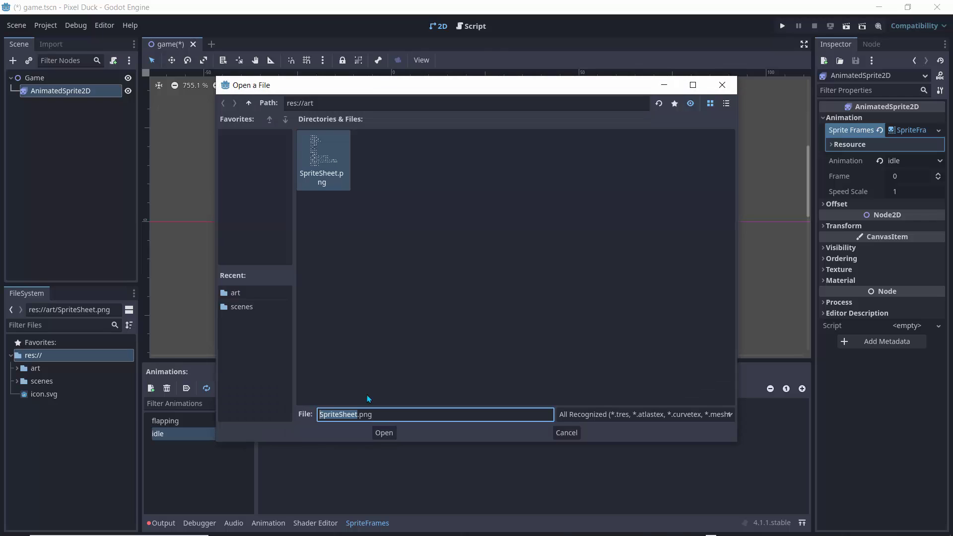
click(385, 433)
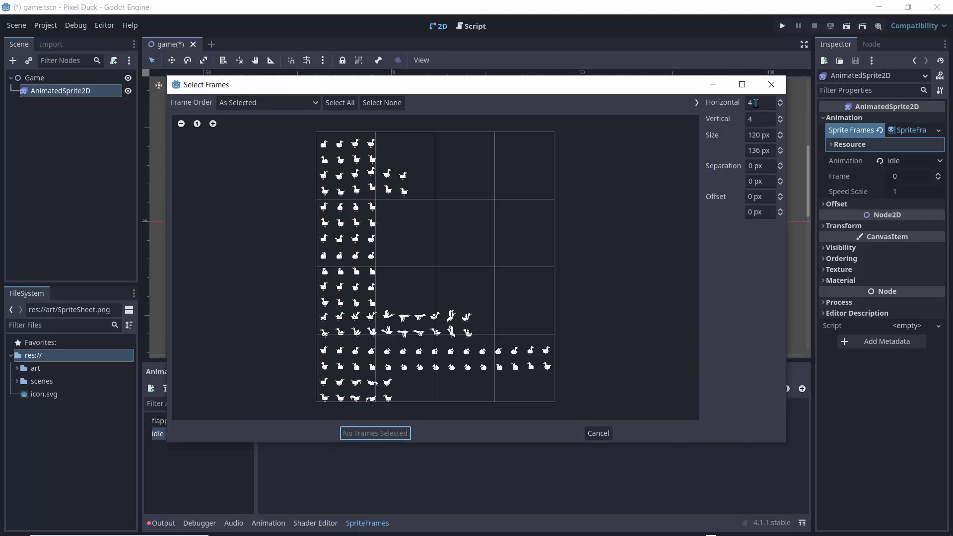
click(754, 103)
text(15)
key(Tab)
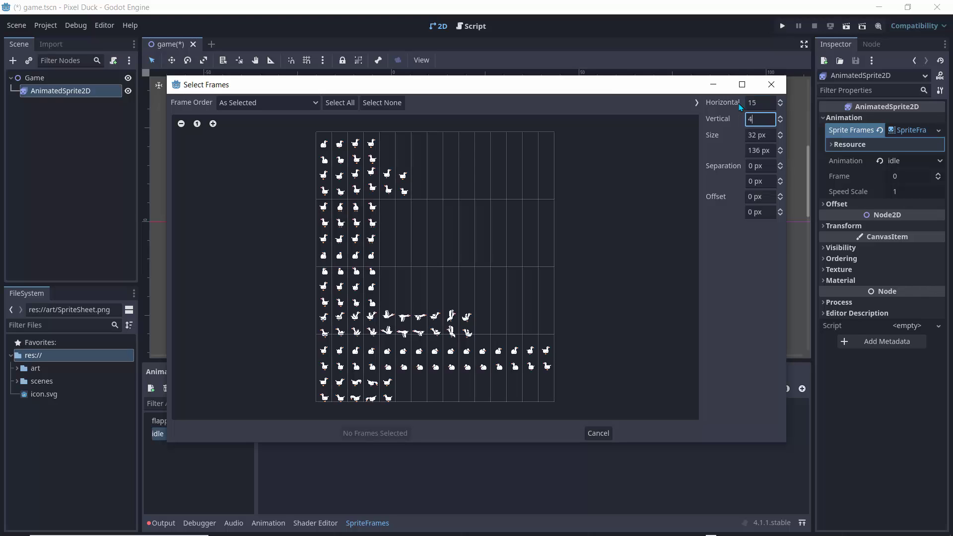
text(17)
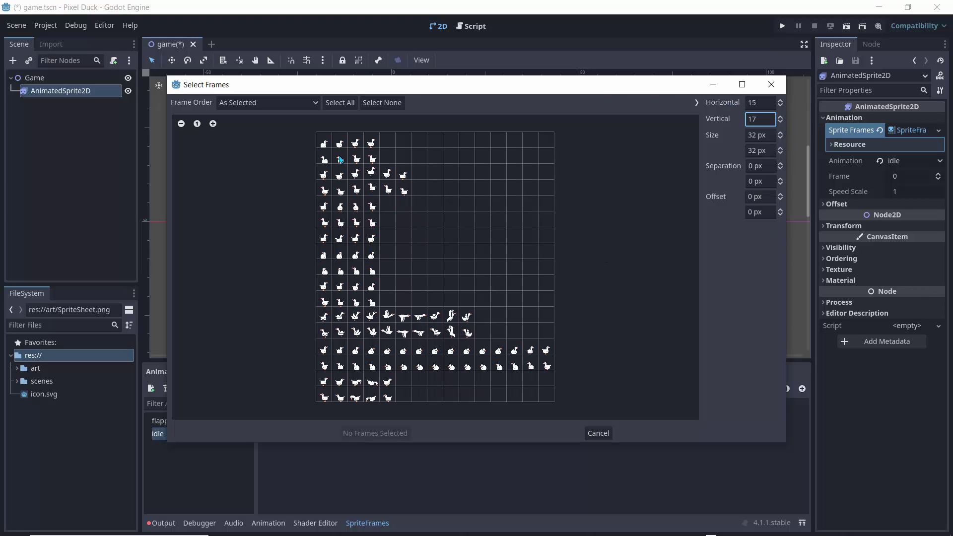
Step: Add the four duck frames of the sheet's first row, in order, to the idle animation
click(328, 143)
click(340, 142)
click(356, 142)
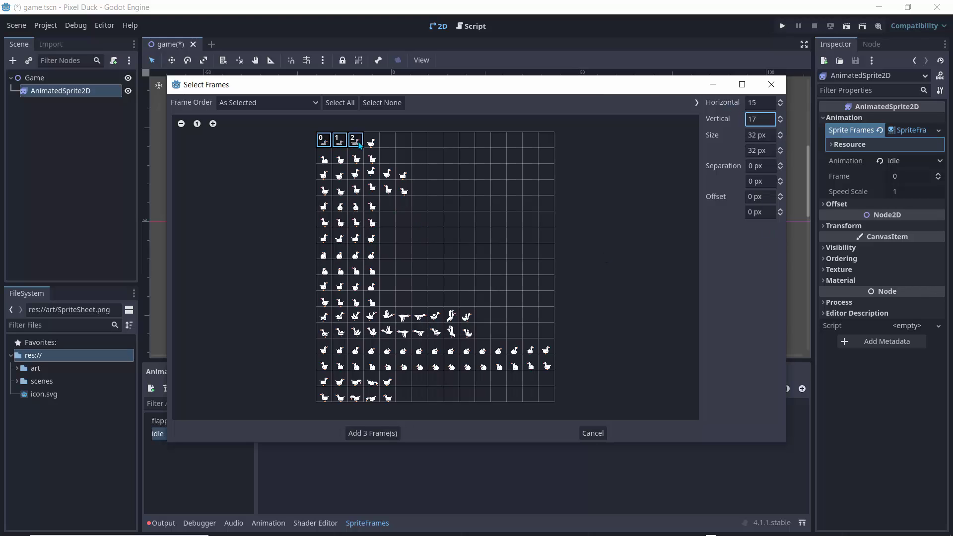
click(372, 143)
click(372, 433)
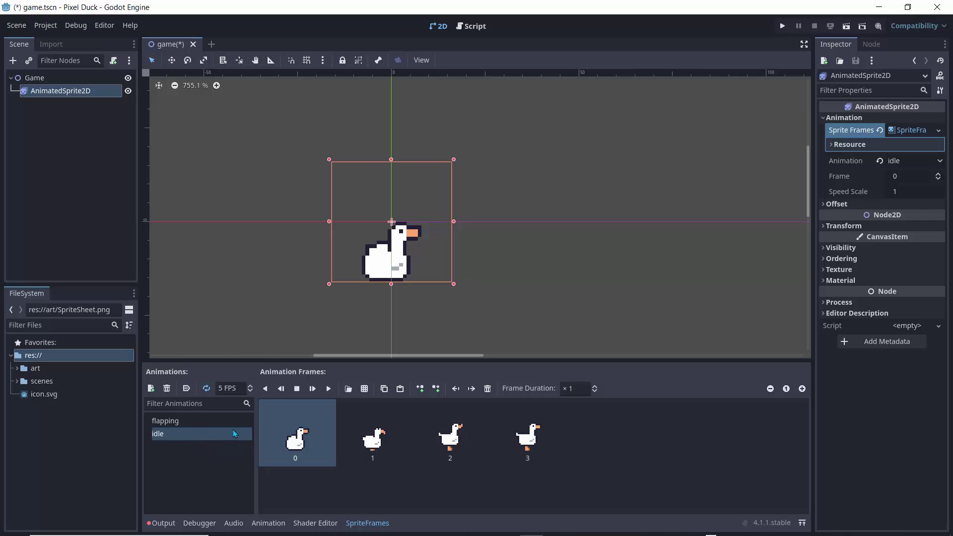
Step: Set the idle animation's speed to 12 FPS and make it autoplay on load
click(223, 389)
text(12)
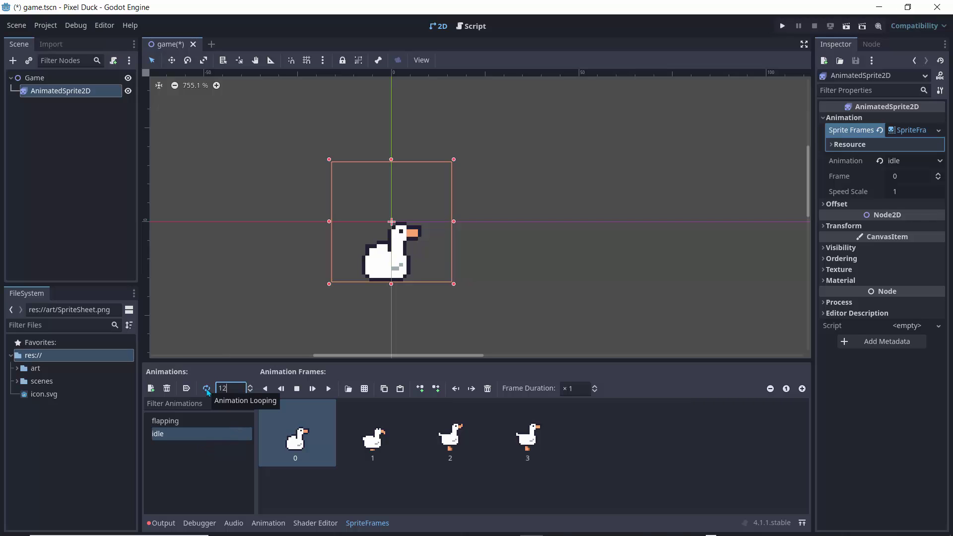
click(198, 467)
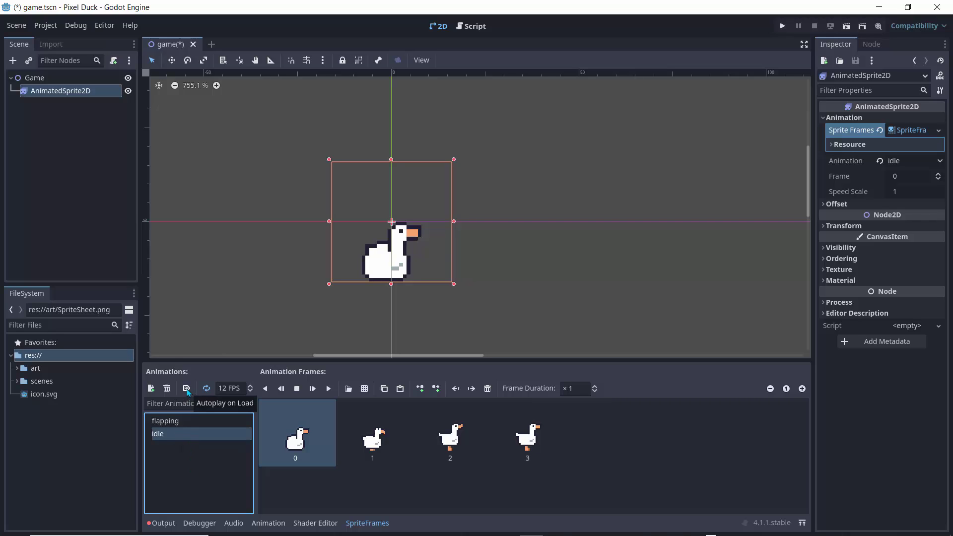
click(187, 389)
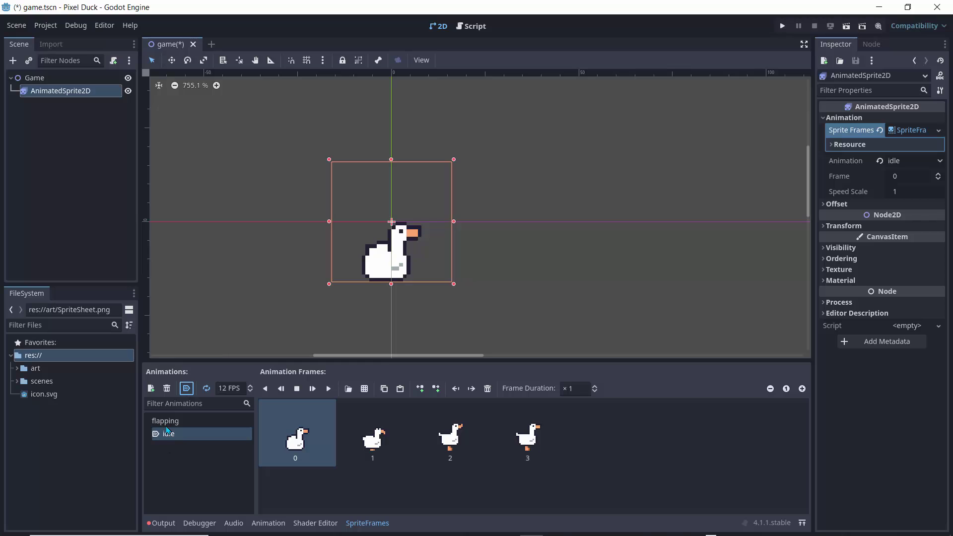
Step: Play the idle animation and examine the duck's movement up close in the viewport
click(166, 426)
click(169, 434)
click(329, 389)
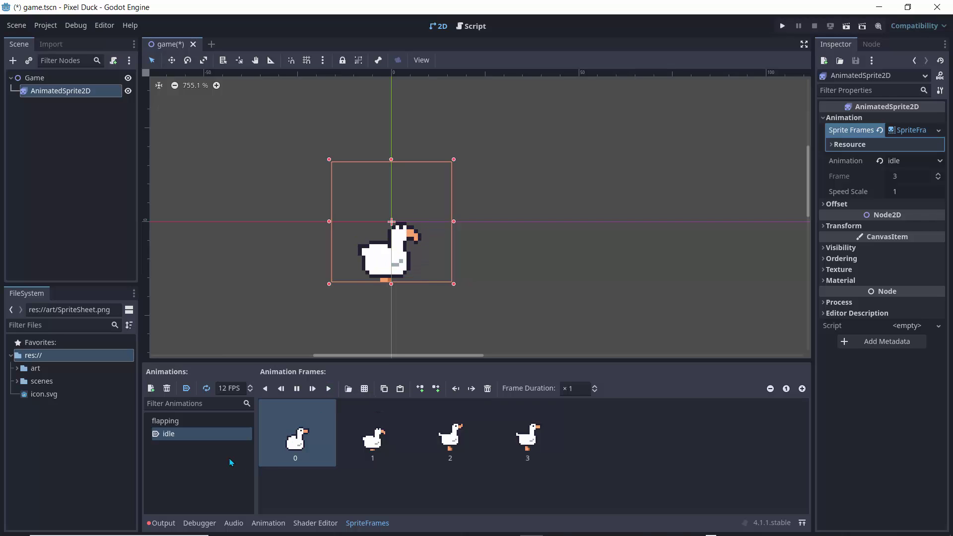
scroll(376, 256, up, 4)
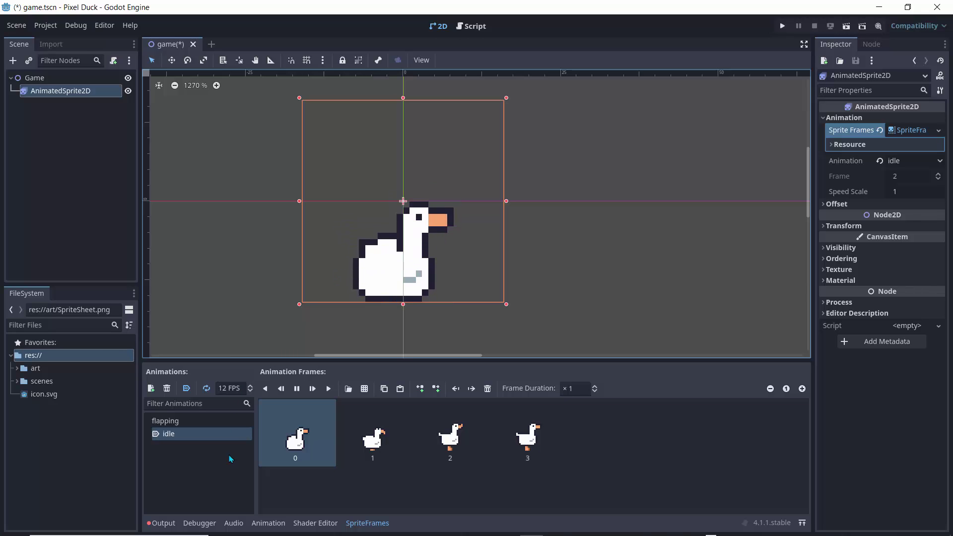
click(212, 473)
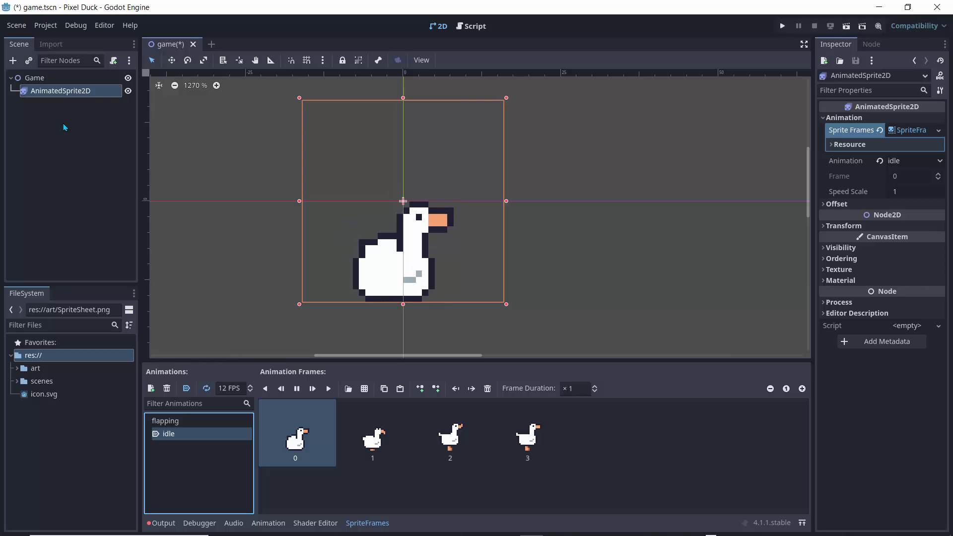
Step: Create another AnimatedSprite2D node and place it directly under Game, above the existing duck sprite
click(14, 63)
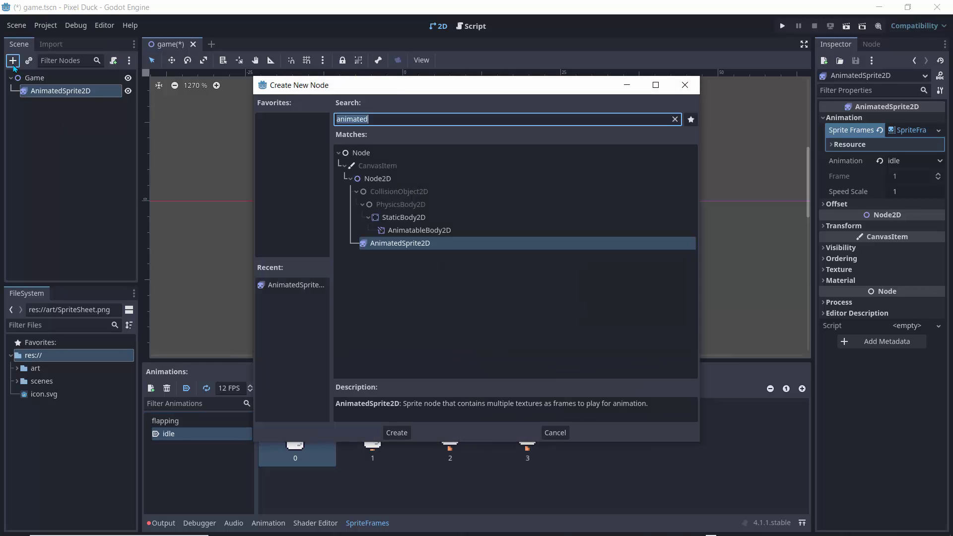
click(396, 432)
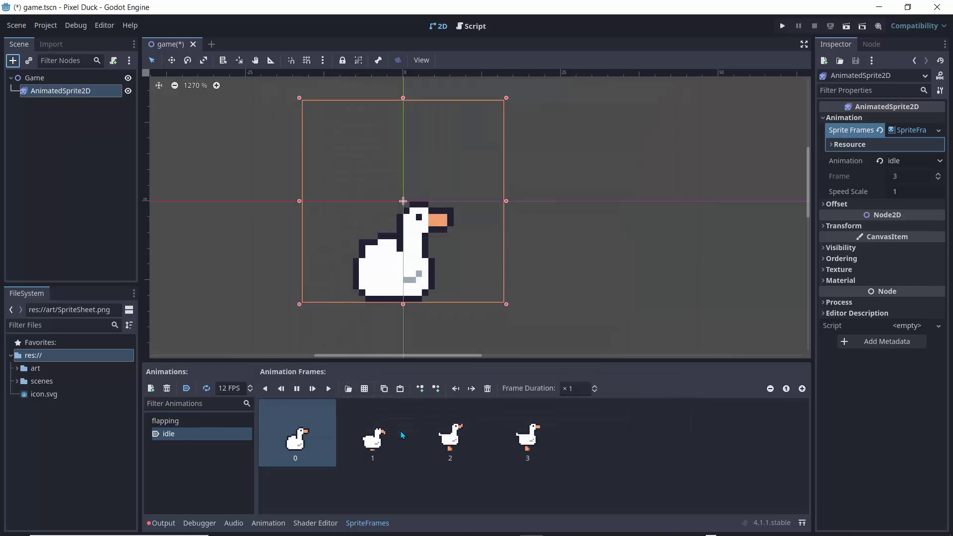
drag(57, 105, 51, 89)
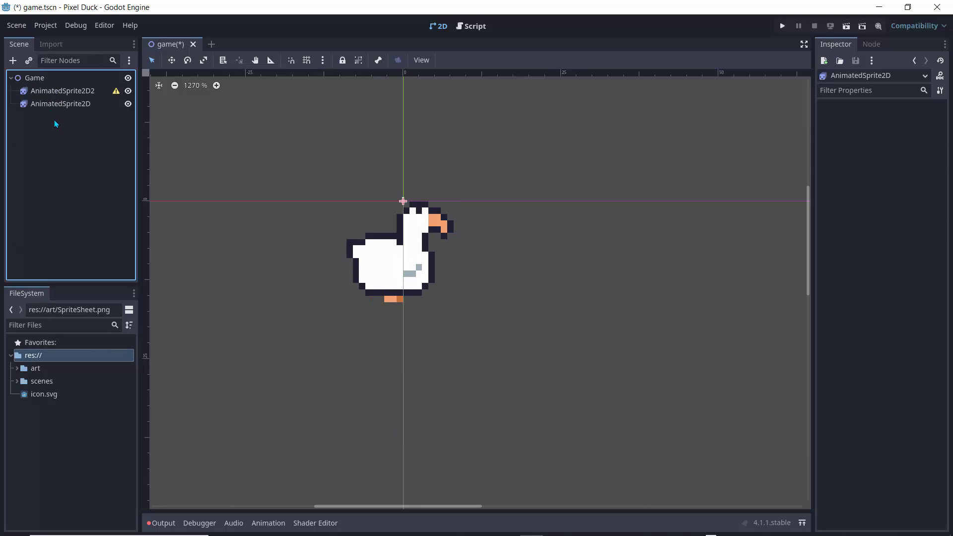
Step: Rename the original AnimatedSprite2D node that holds the duck animations as Duck
click(55, 103)
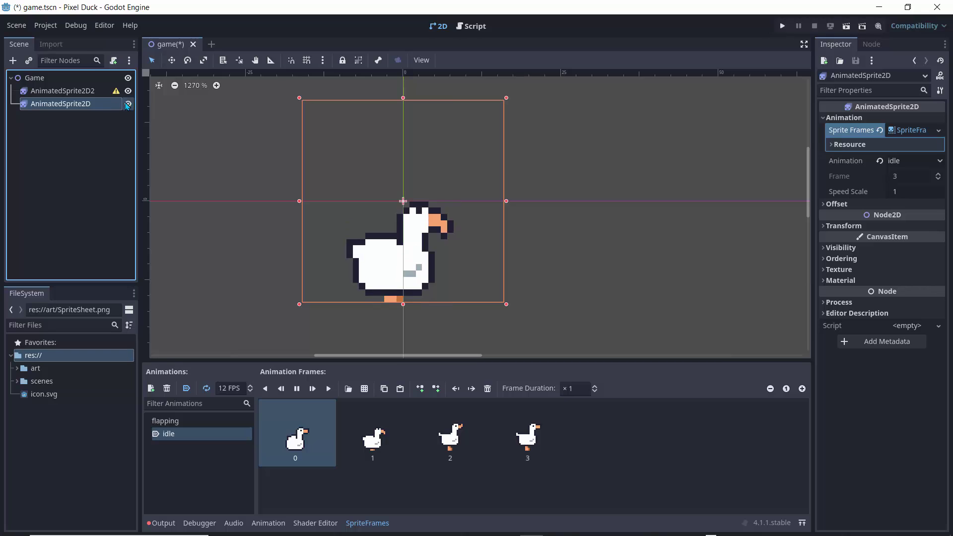
click(128, 105)
click(128, 105)
double_click(59, 104)
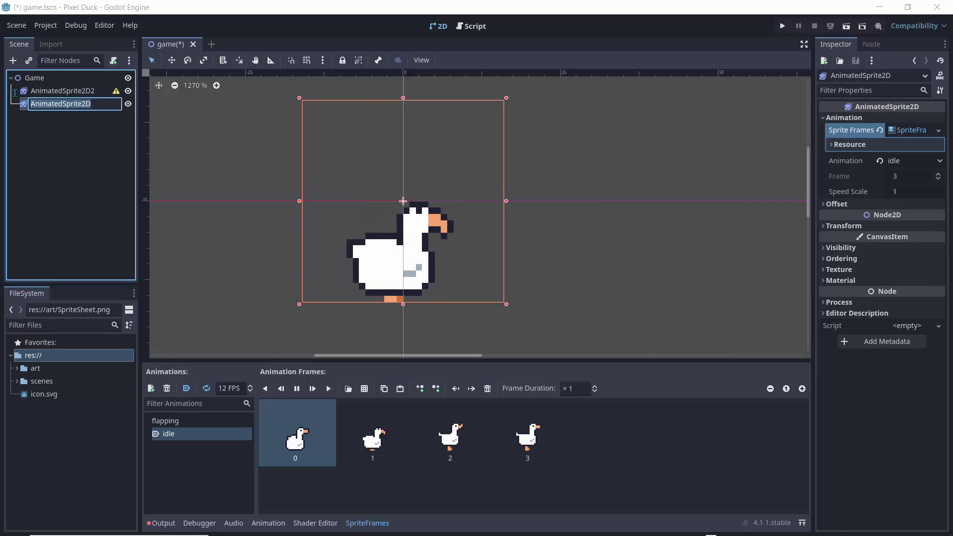
text(Du)
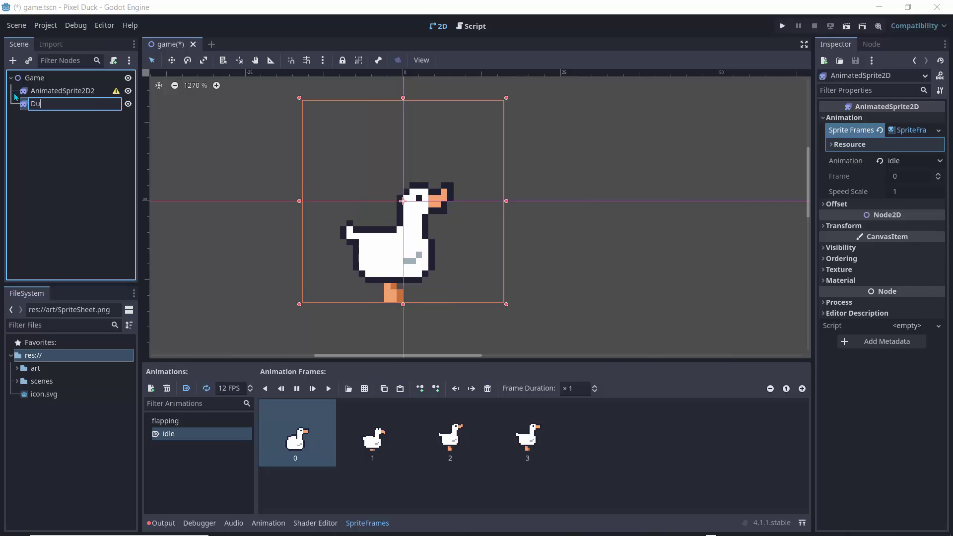
text(ck)
key(Return)
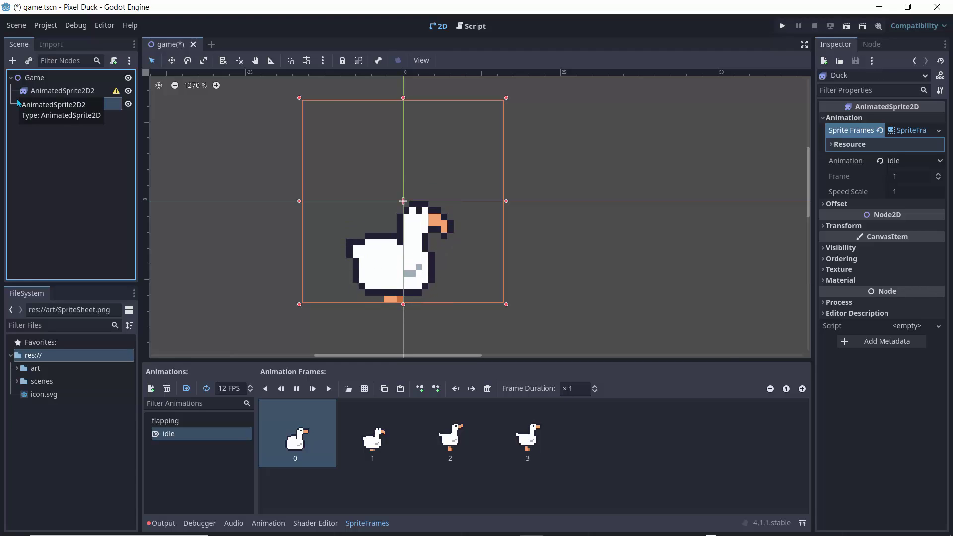
Step: Rename the new, empty AnimatedSprite2D node as Dinosaur and show its Animation properties
click(50, 146)
double_click(60, 93)
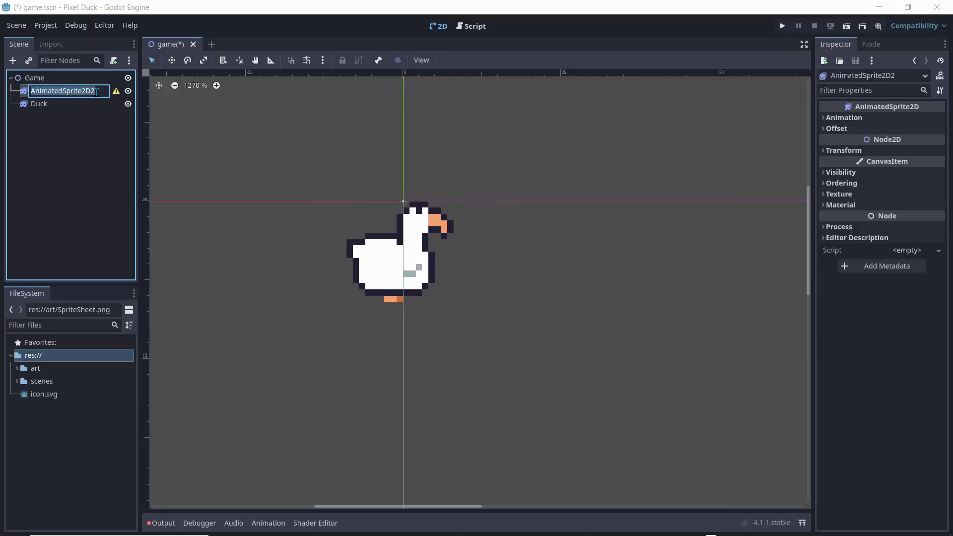
text(Din)
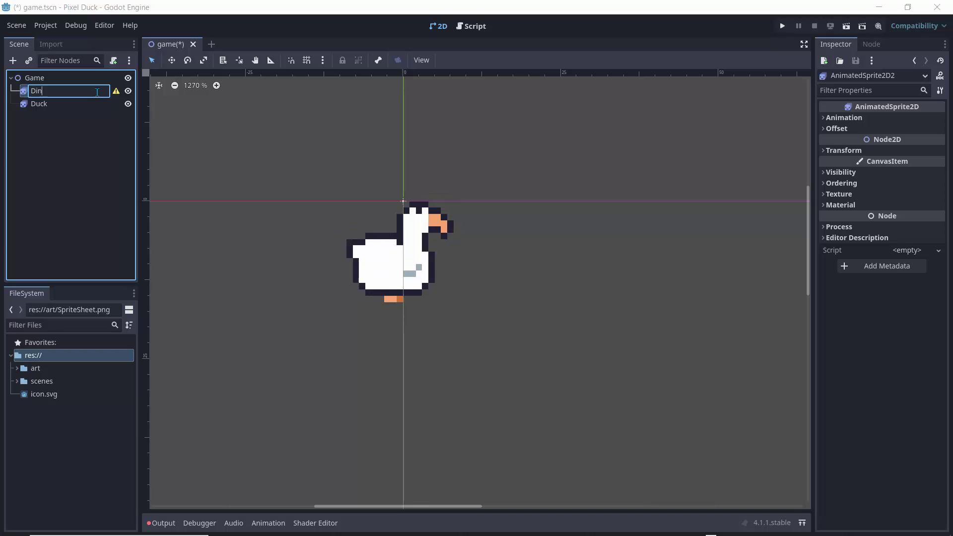
text(osaur)
key(Return)
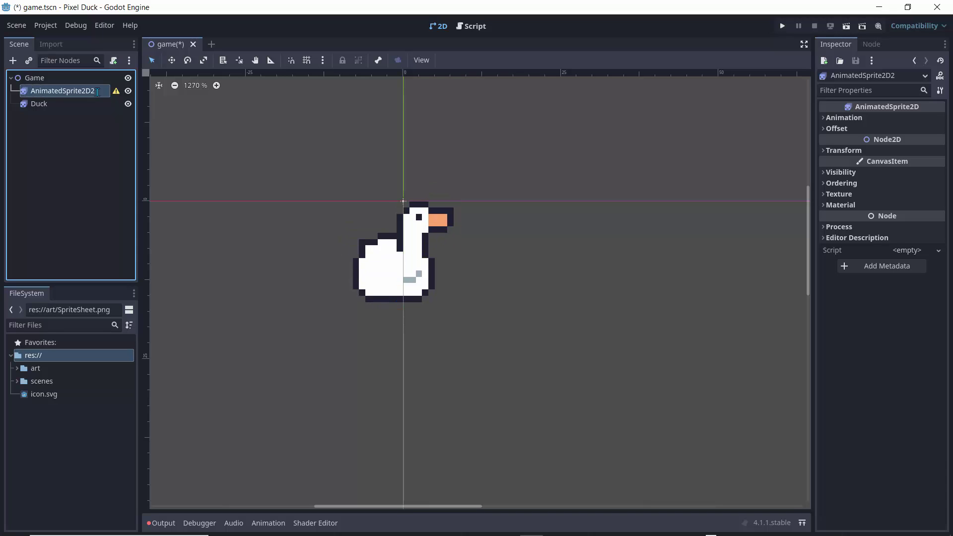
click(824, 120)
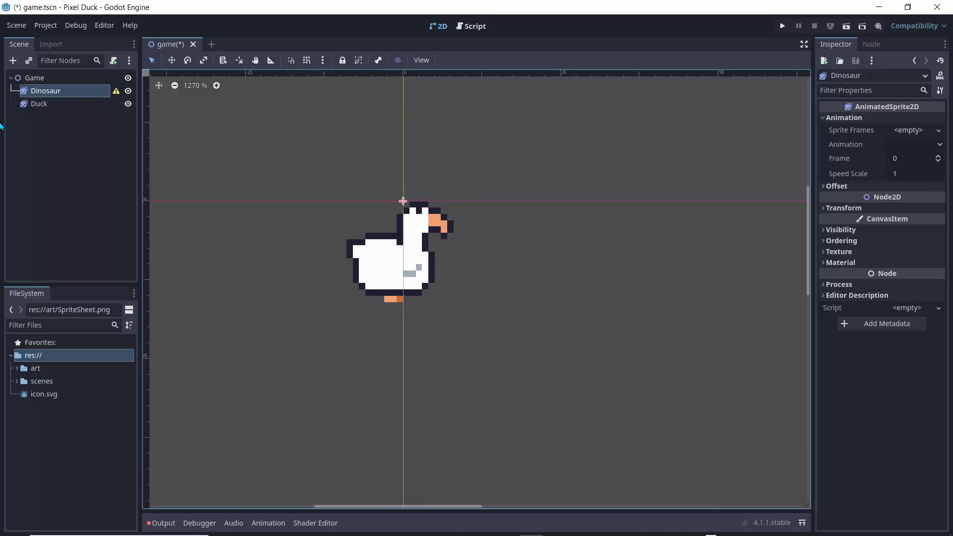
Step: Select the Duck node and stop the preview of its idle animation
click(39, 104)
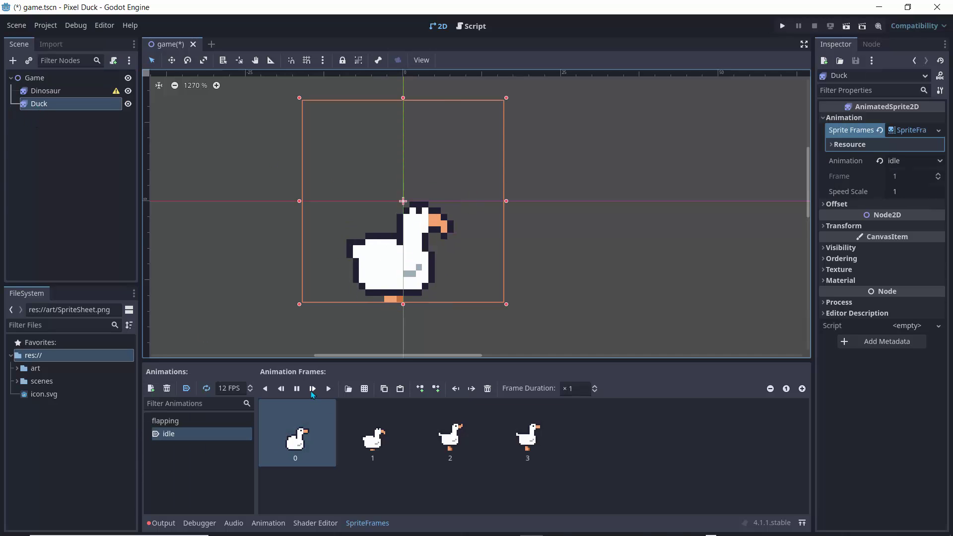
click(297, 389)
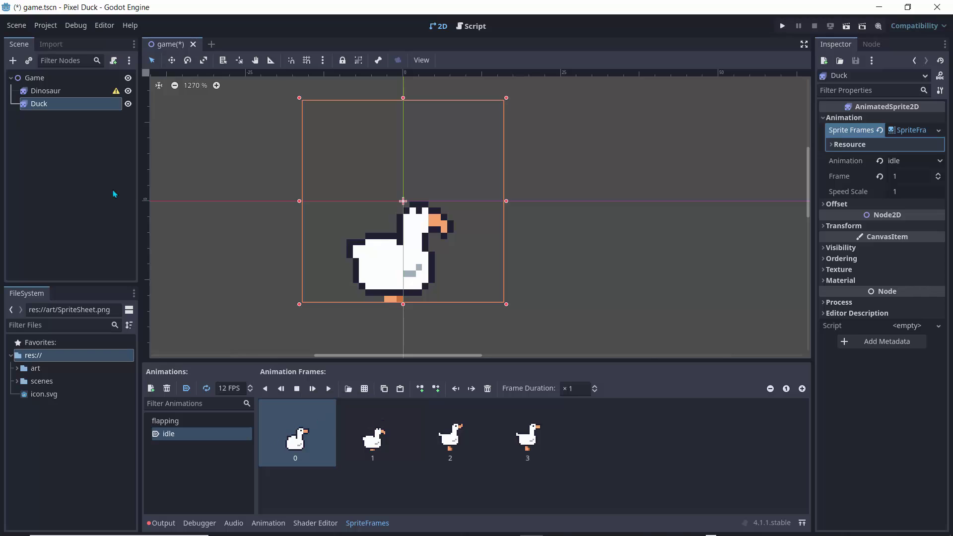
Step: Hide the Duck node and give the Dinosaur node a new SpriteFrames resource, opened for editing
click(132, 110)
click(128, 104)
click(46, 91)
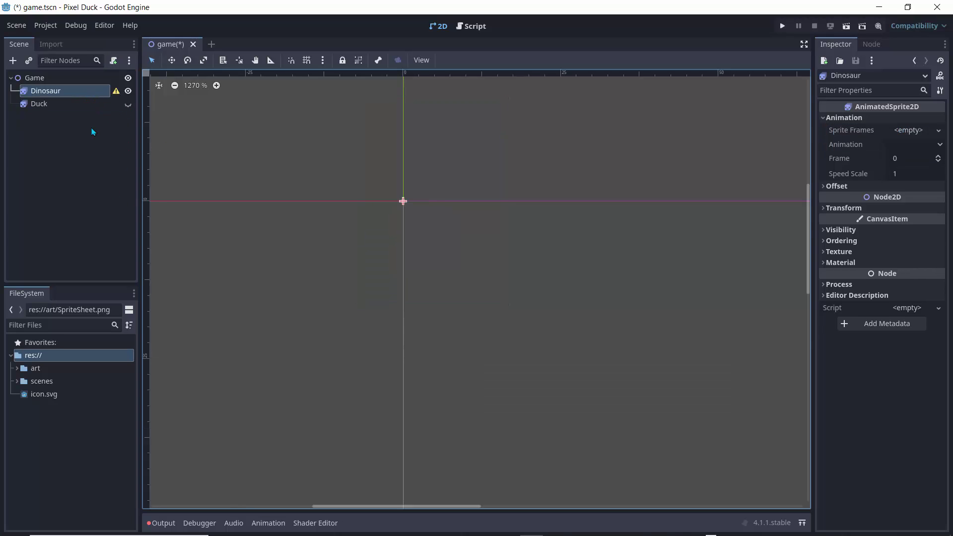
click(908, 130)
click(903, 145)
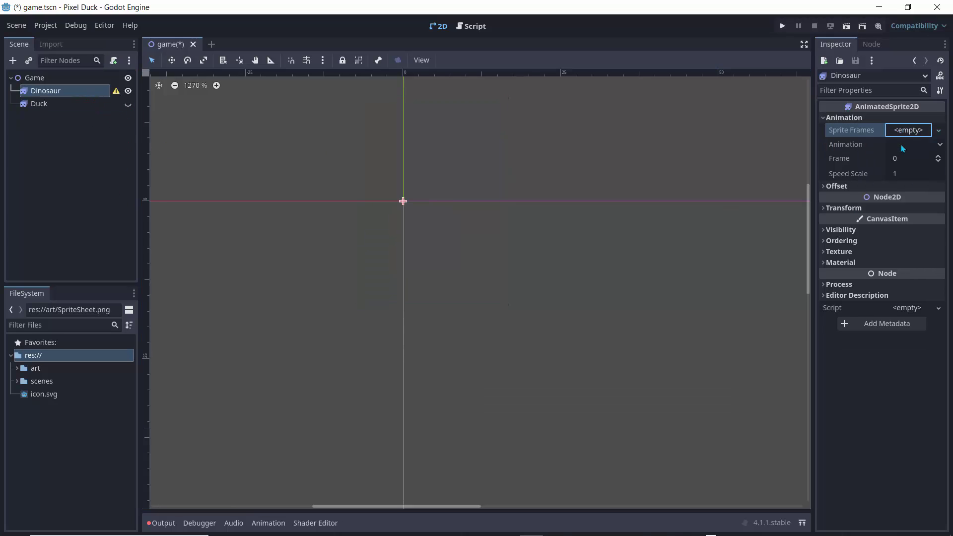
click(904, 133)
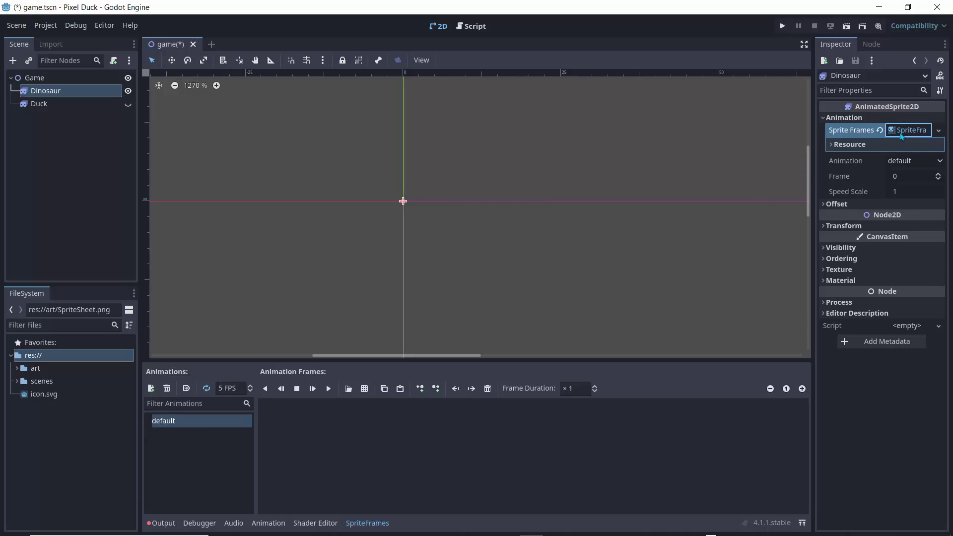
Step: Switch to File Explorer and open Documents > Art Packs > dino_run_tut-main > assets > img
click(364, 390)
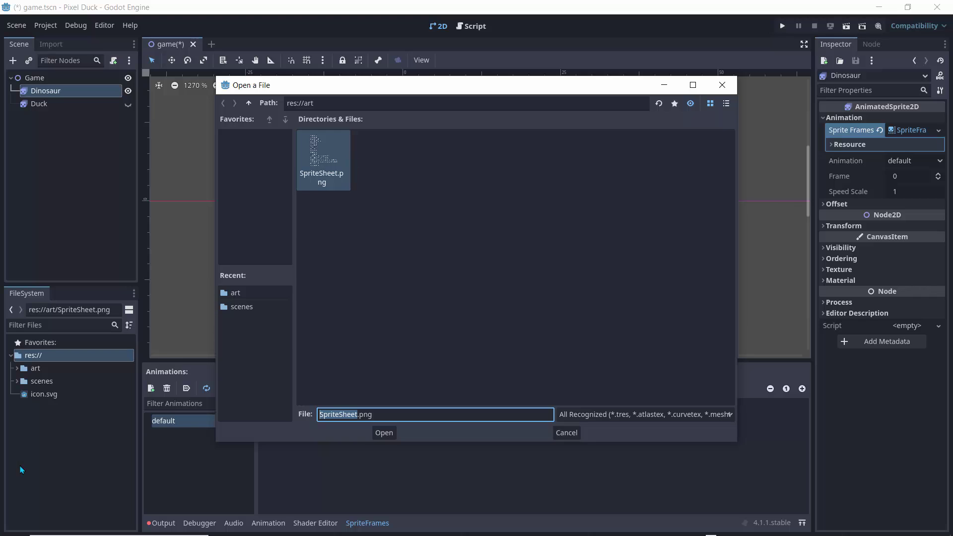
click(60, 455)
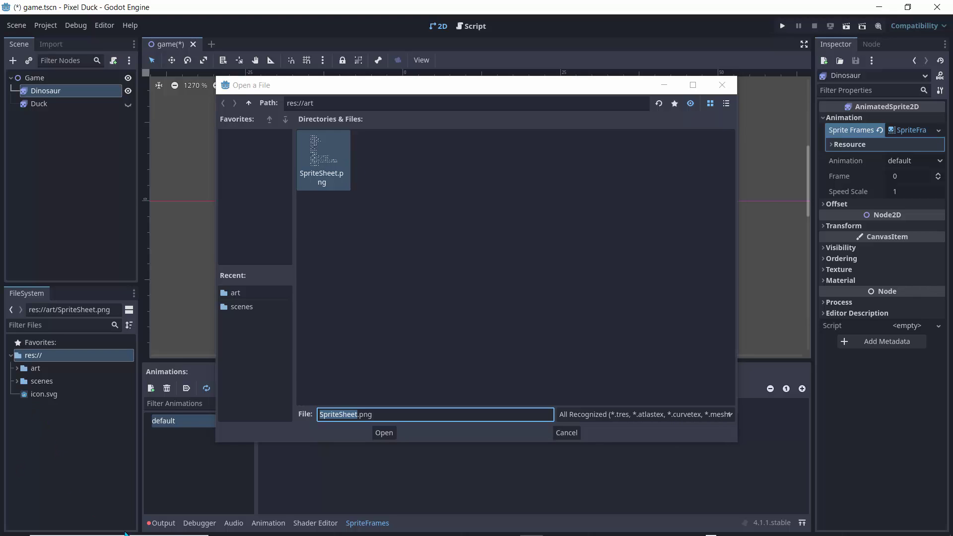
mouse_move(125, 534)
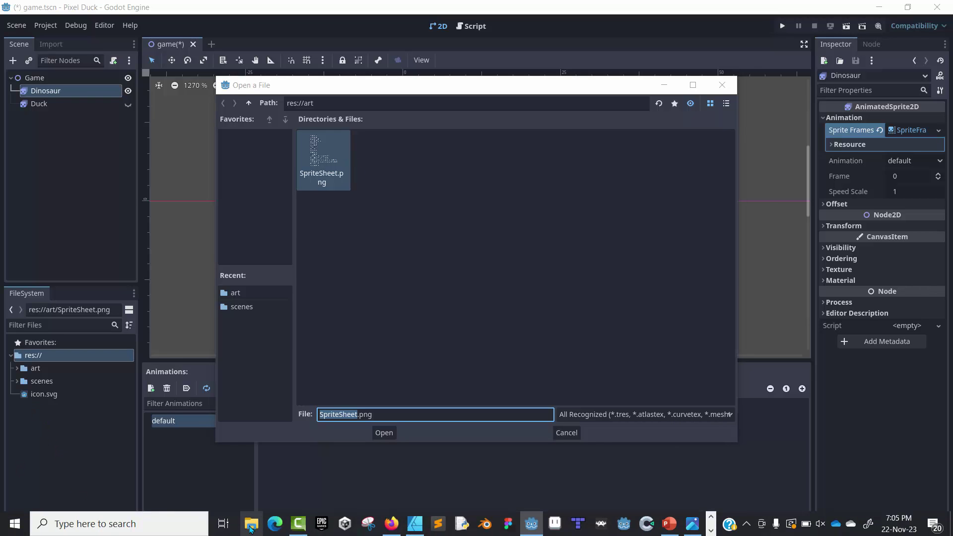
click(250, 527)
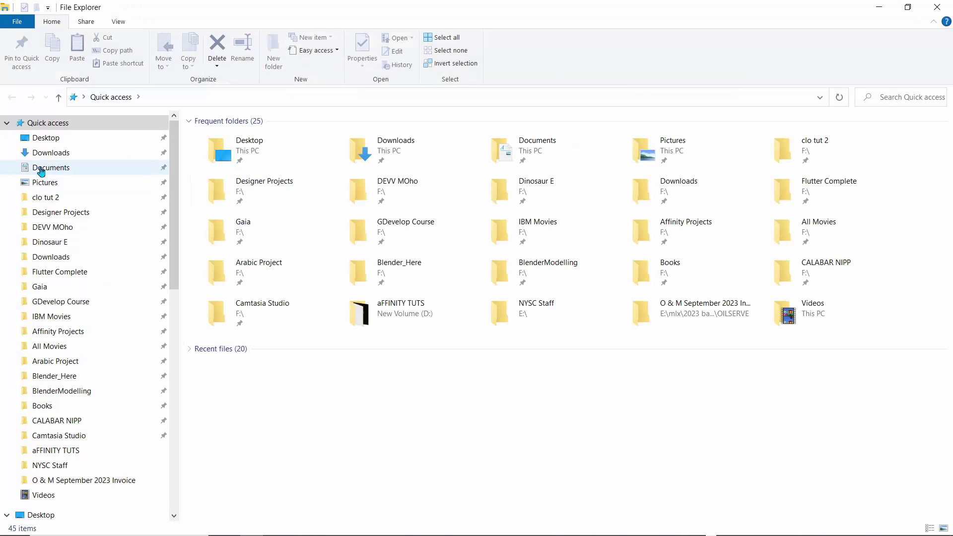
click(67, 168)
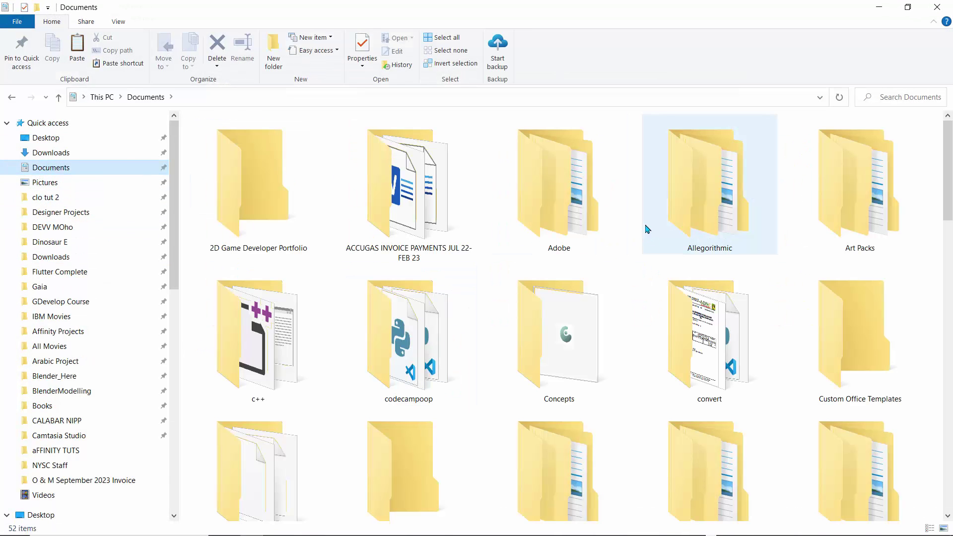
double_click(849, 212)
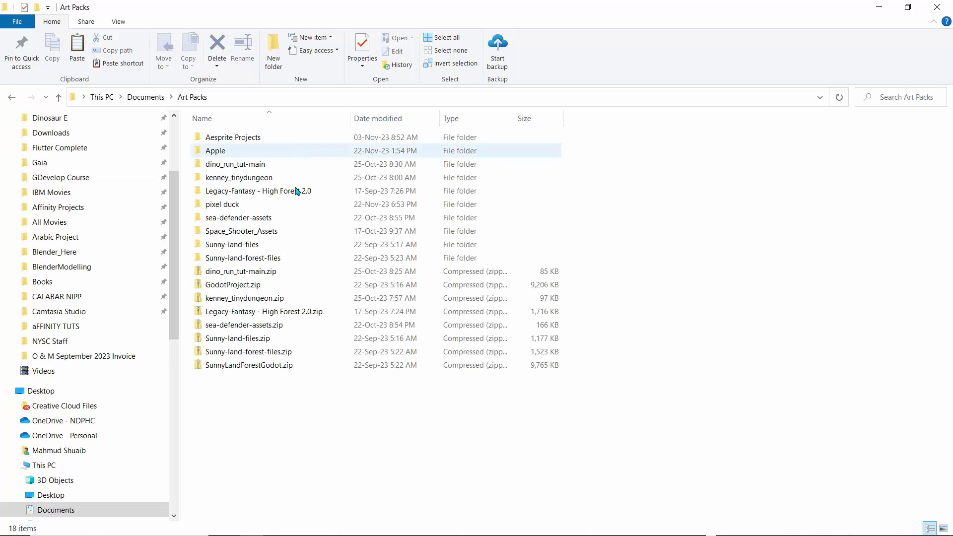
double_click(234, 165)
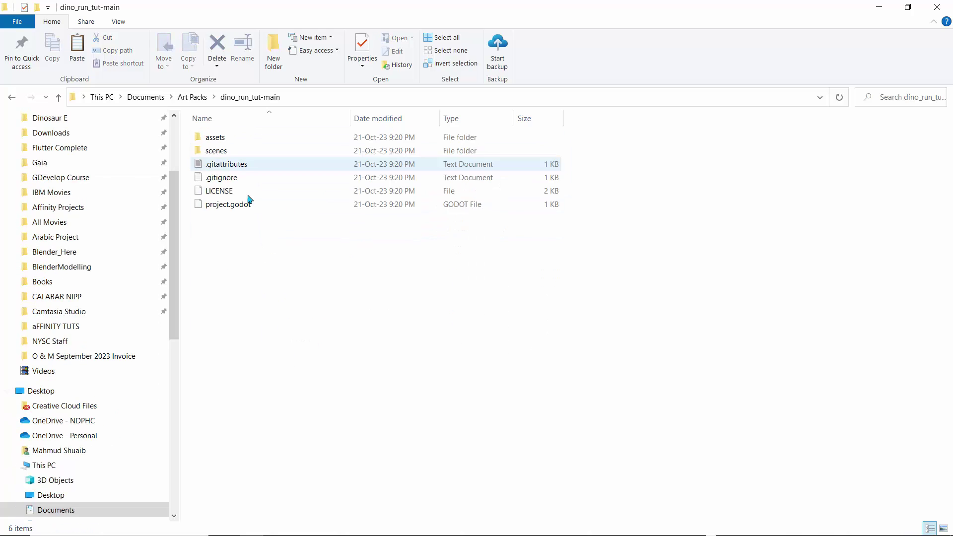
double_click(219, 138)
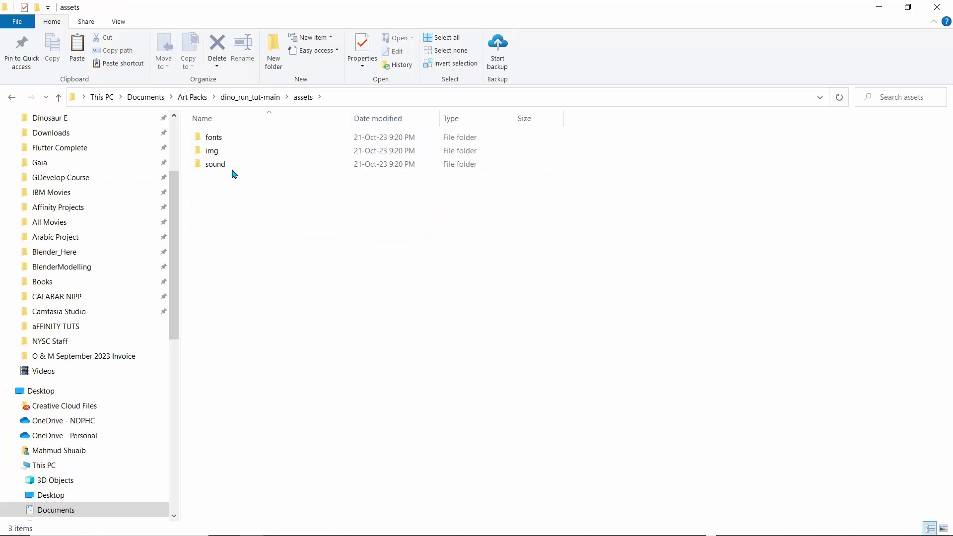
click(217, 154)
double_click(217, 154)
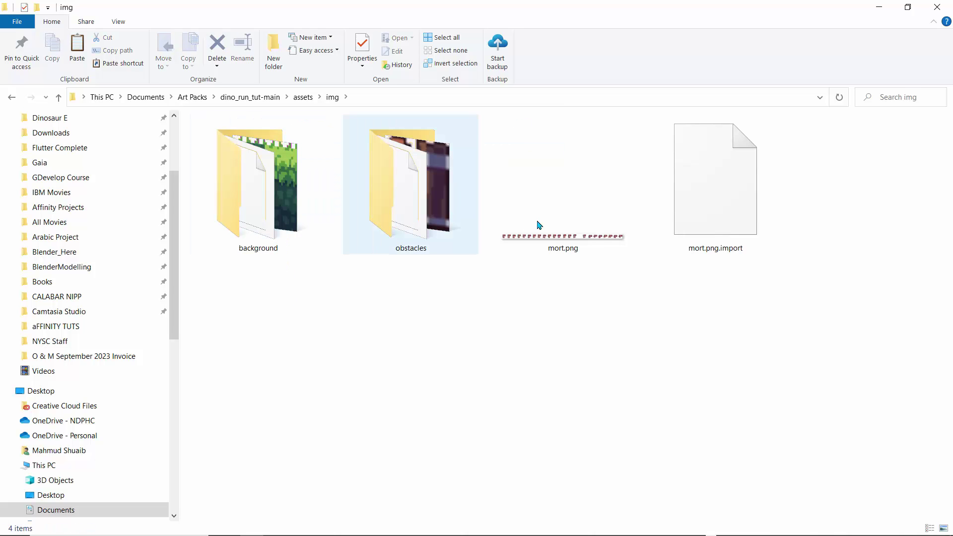
Step: Import mort.png from the img folder into the Godot project's res:// folder and dismiss the open file dialog
click(554, 225)
click(908, 7)
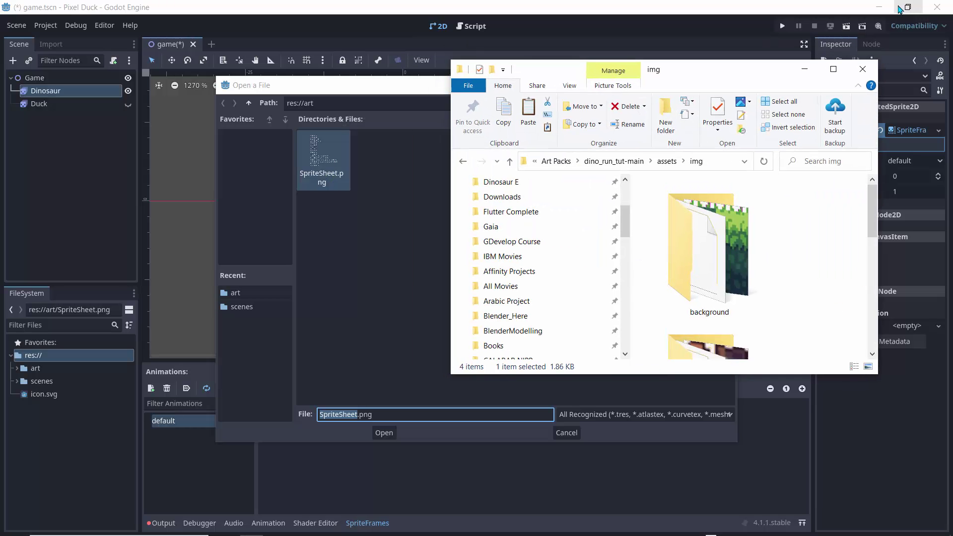
scroll(709, 298, down, 5)
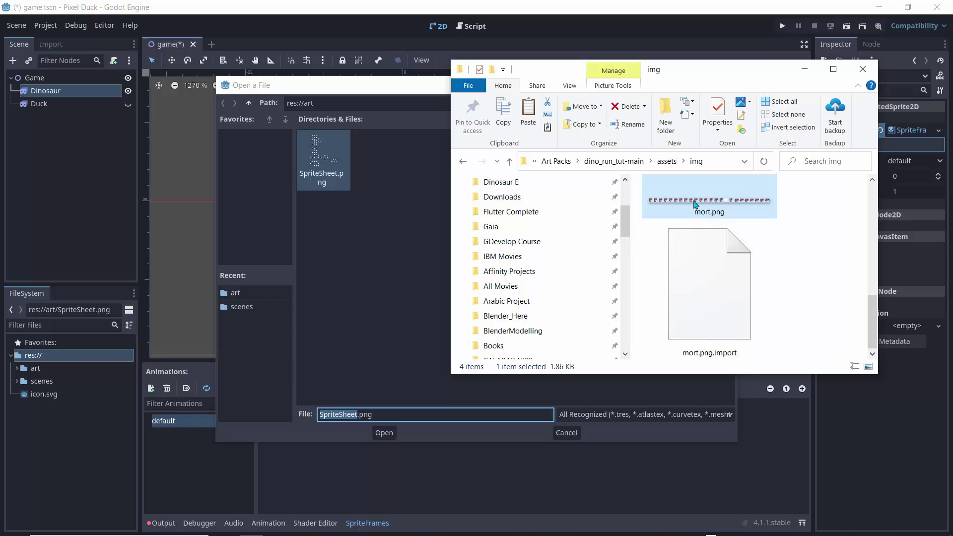
drag(696, 205, 25, 380)
drag(36, 417, 36, 417)
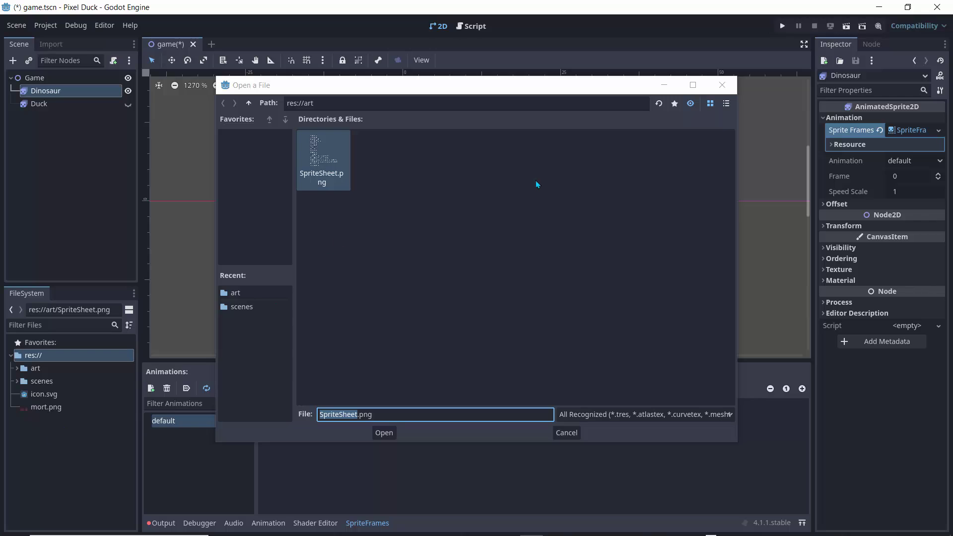
click(722, 86)
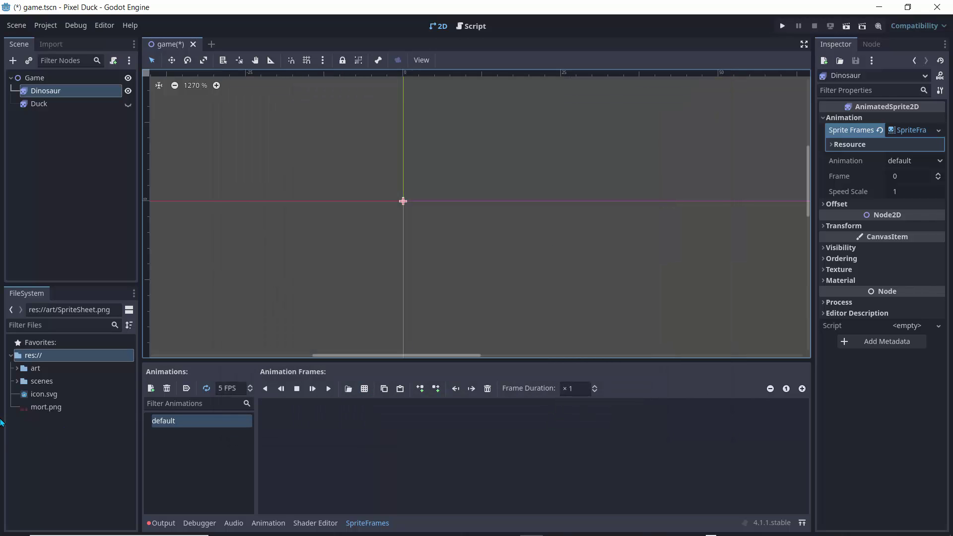
Step: Move mort.png into the project's art folder and expand that folder
drag(41, 412, 36, 372)
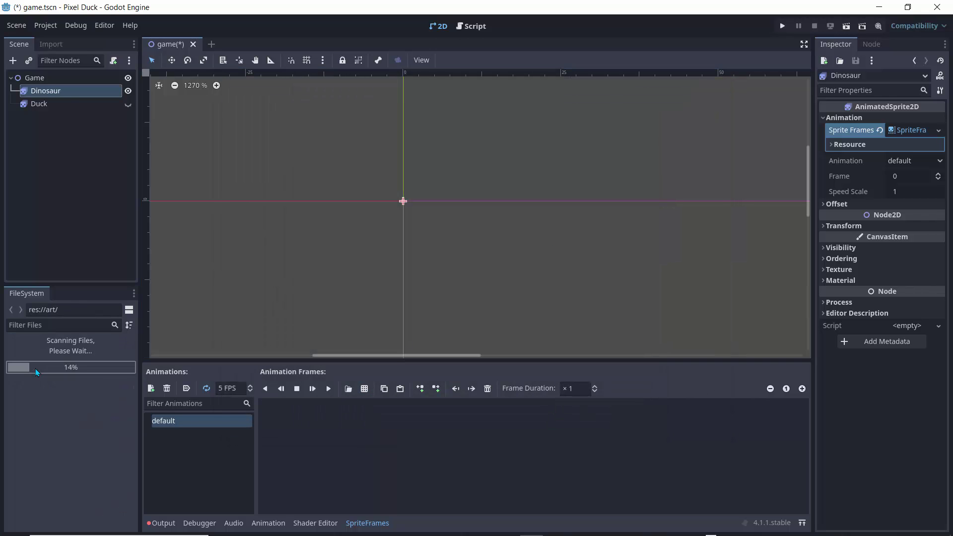
click(17, 369)
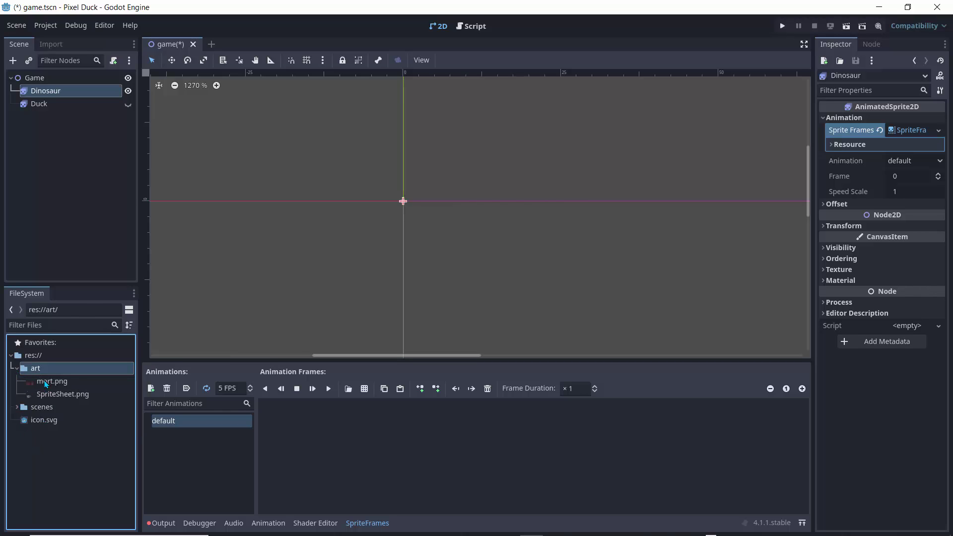
click(46, 382)
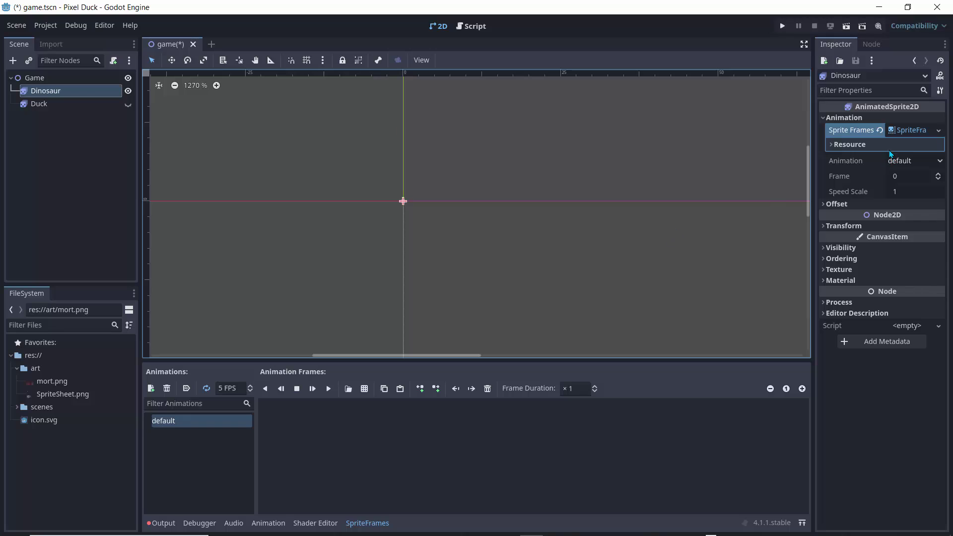
Step: Load mort.png as the sprite sheet for adding frames to the Dinosaur's default animation
click(364, 388)
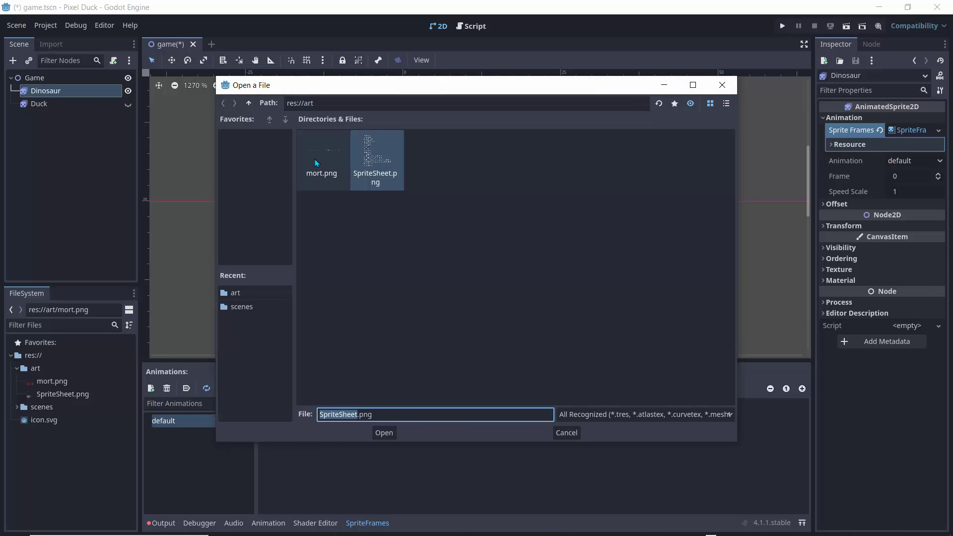
click(334, 159)
click(384, 433)
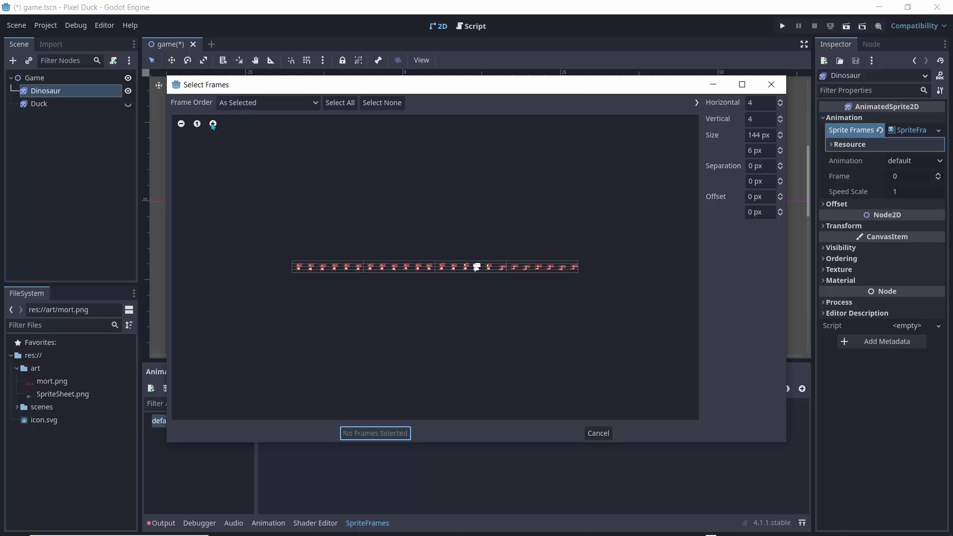
click(213, 124)
click(213, 124)
click(212, 124)
click(213, 124)
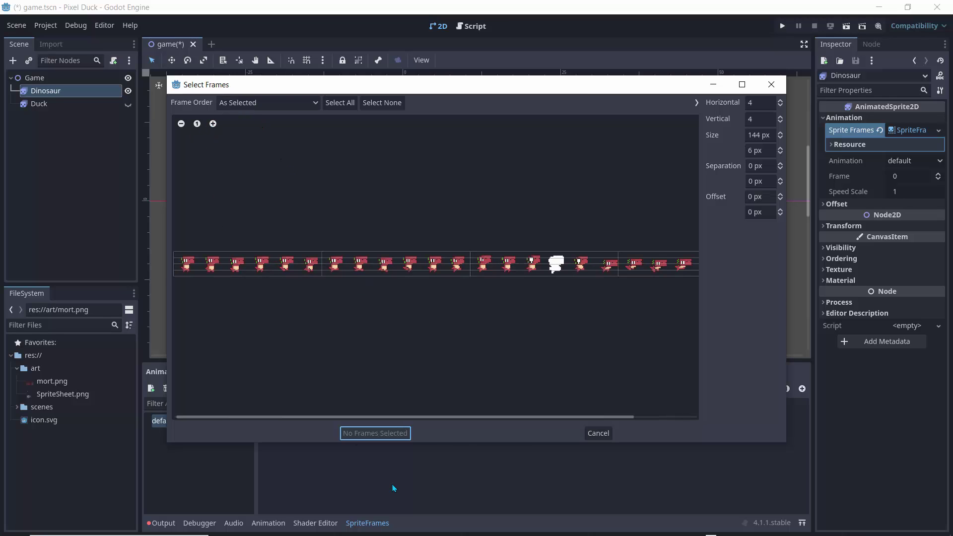
click(181, 123)
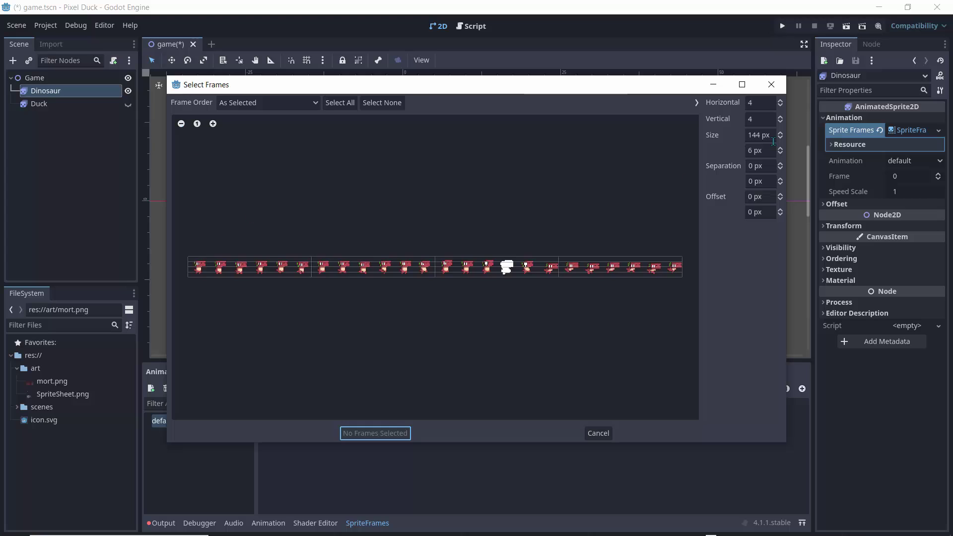
Step: Set the mort.png slicing grid to 1 horizontal and 1 vertical frame
click(758, 103)
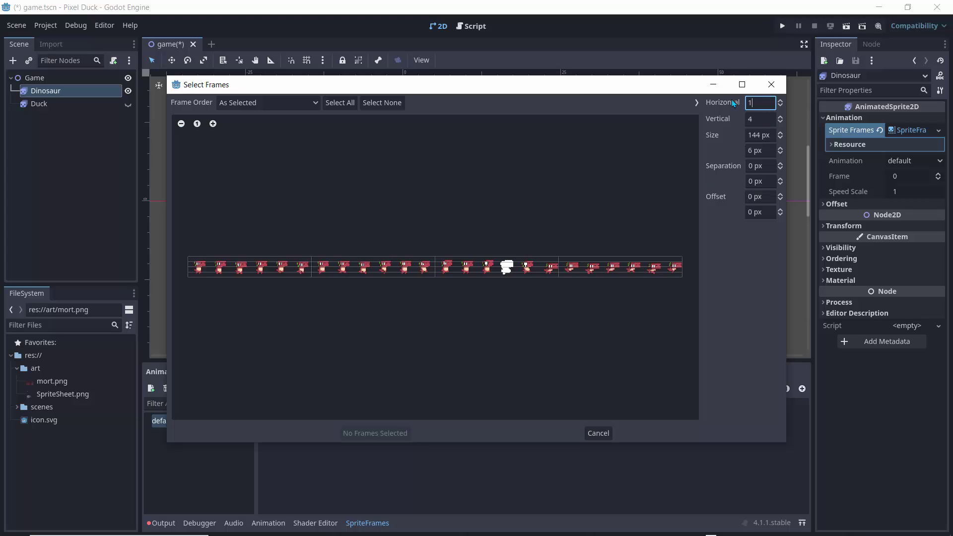
text(1)
key(Return)
key(Tab)
text(20)
key(Return)
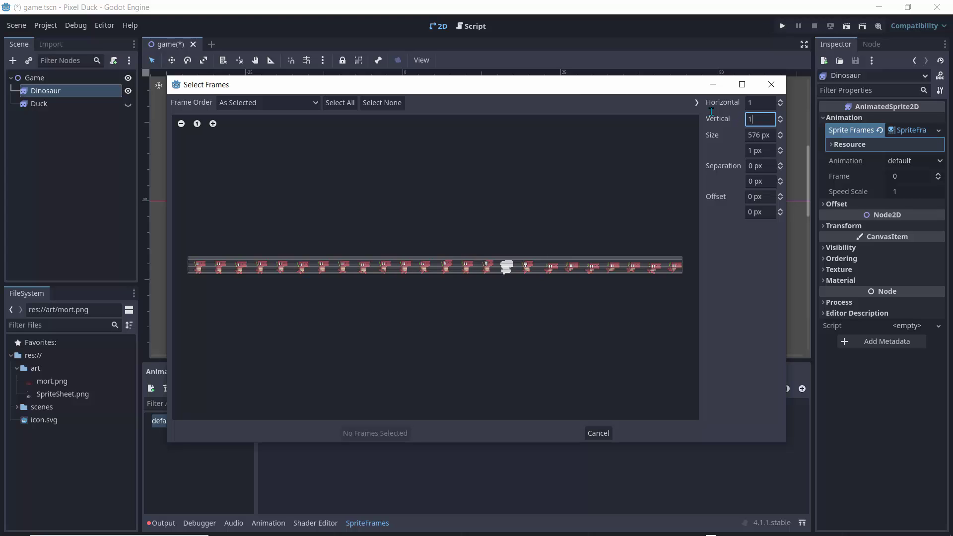
key(Return)
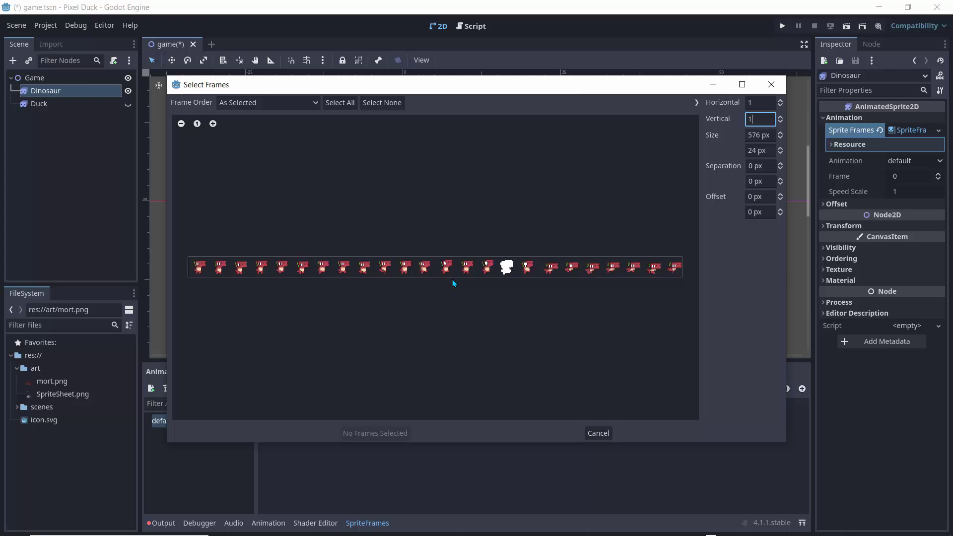
Step: Try horizontal frame counts of 20, 128, 24 and 25 for slicing mort.png
click(754, 103)
key(Return)
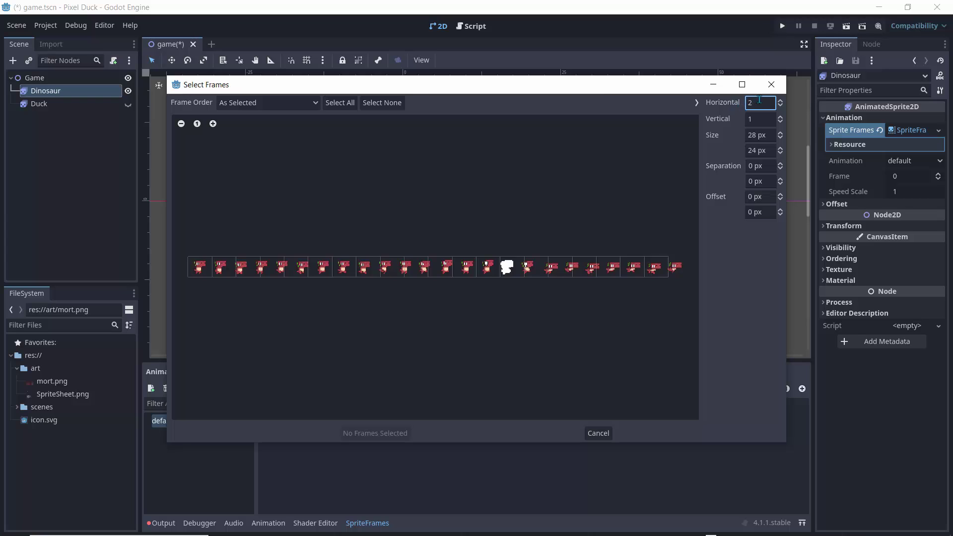
key(BackSpace)
text(128)
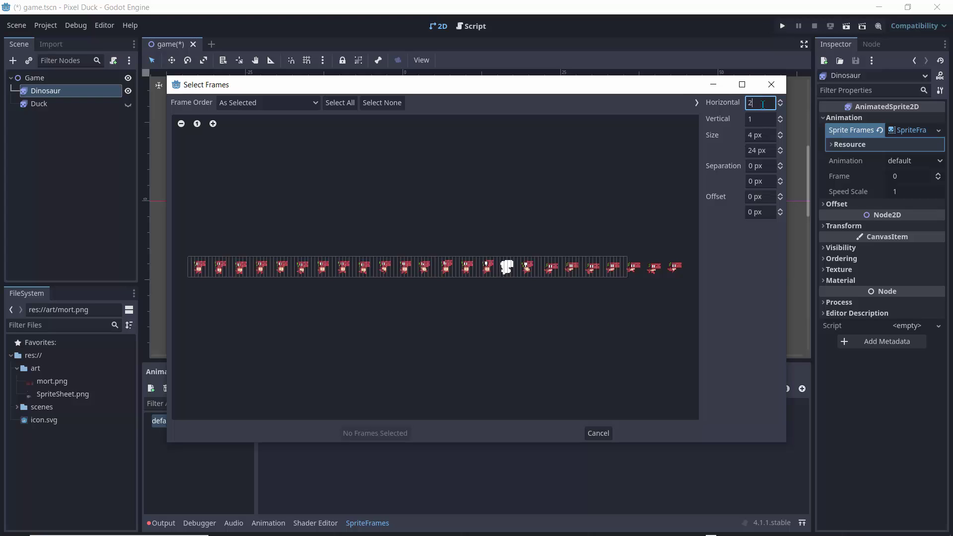
text(2)
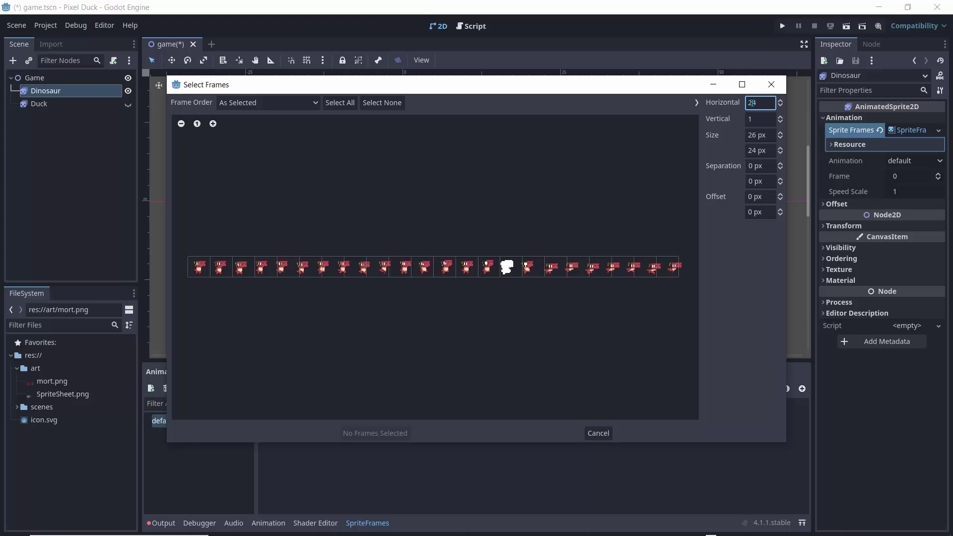
key(BackSpace)
text(4)
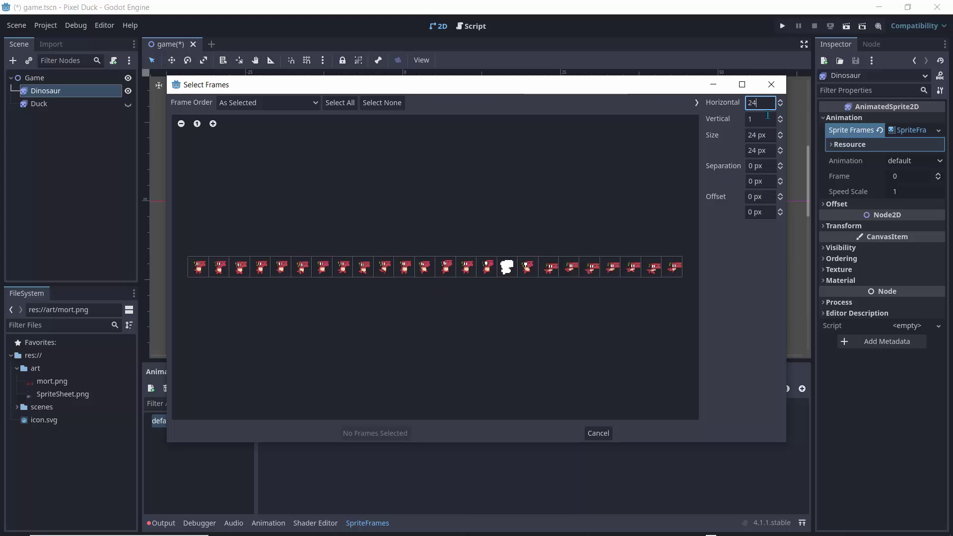
key(BackSpace)
text(5)
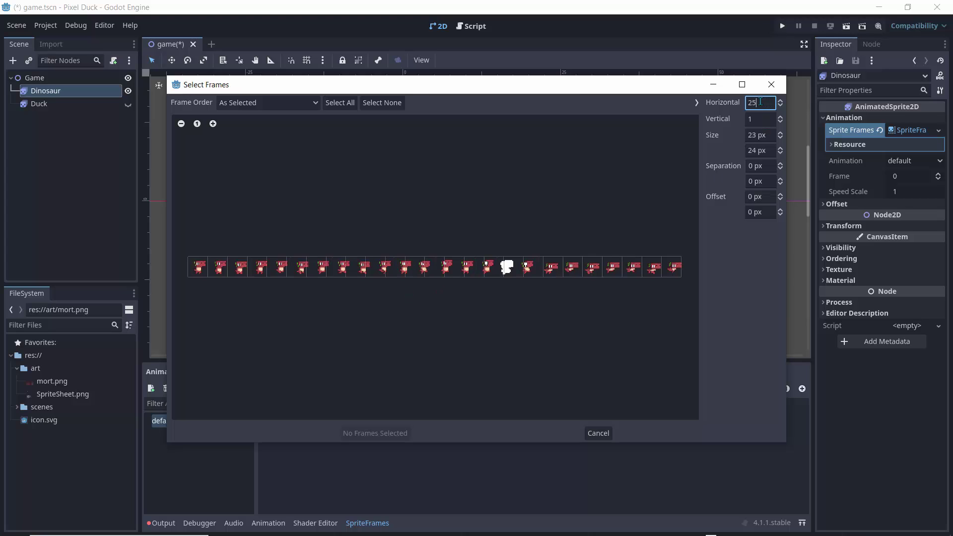
Step: Check the frame boundaries around the dinosaurs up close and set the horizontal frame count to 24
click(213, 124)
click(213, 124)
click(213, 124)
click(213, 123)
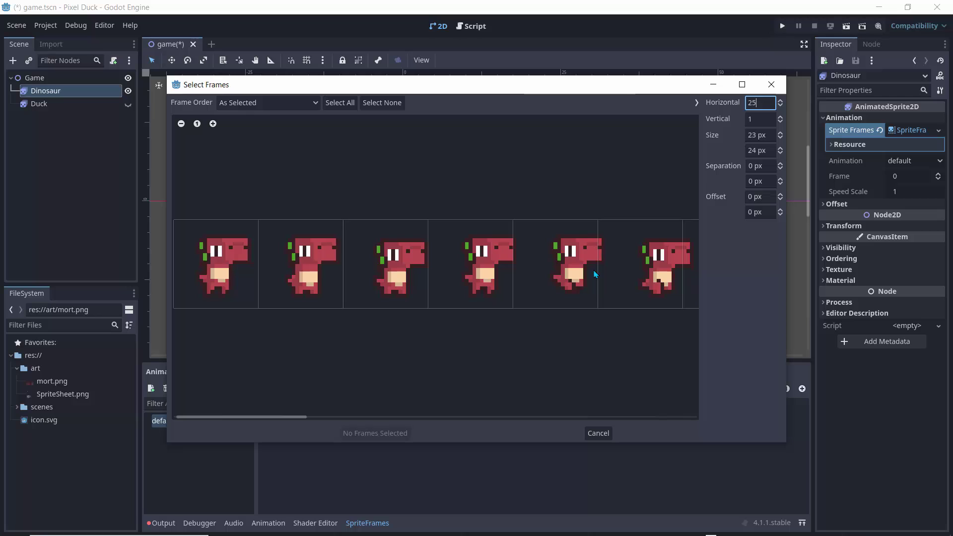
click(181, 124)
click(181, 123)
click(181, 124)
click(181, 123)
click(182, 124)
click(181, 123)
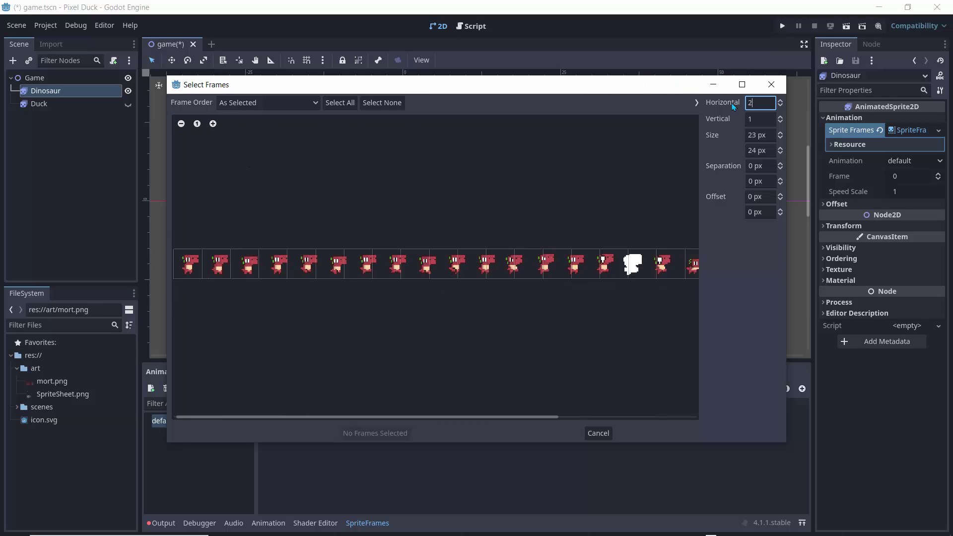
text(4)
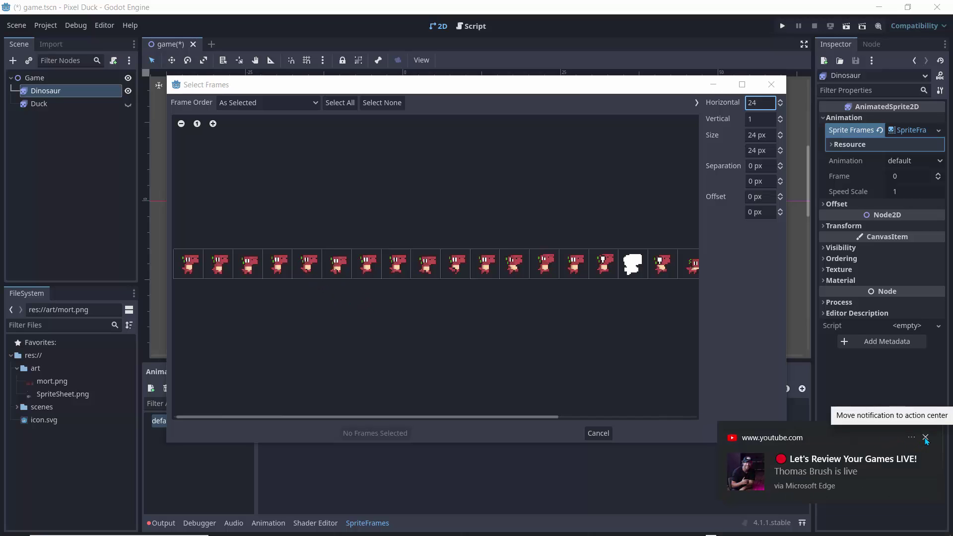
click(924, 438)
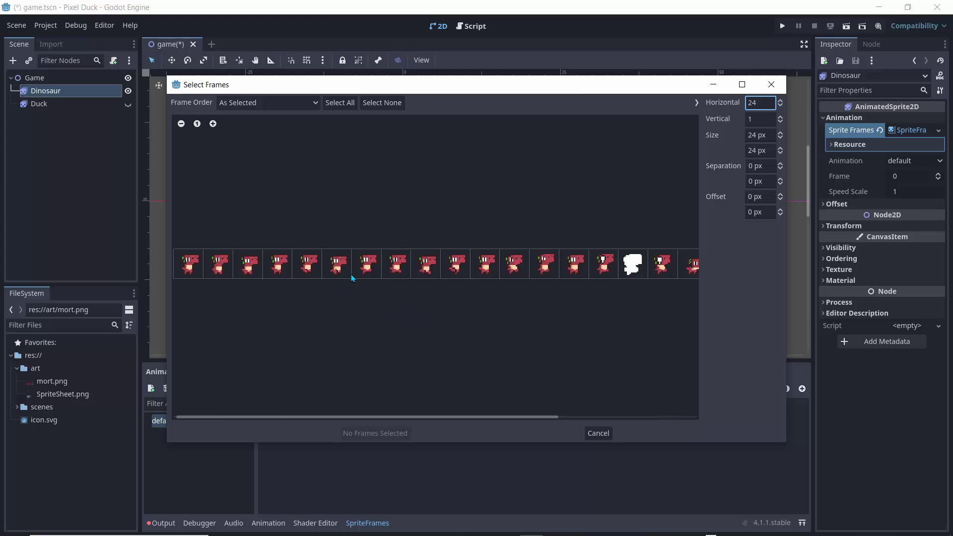
Step: Add the seventh through eleventh frames of mort.png to the Dinosaur's default animation
click(365, 267)
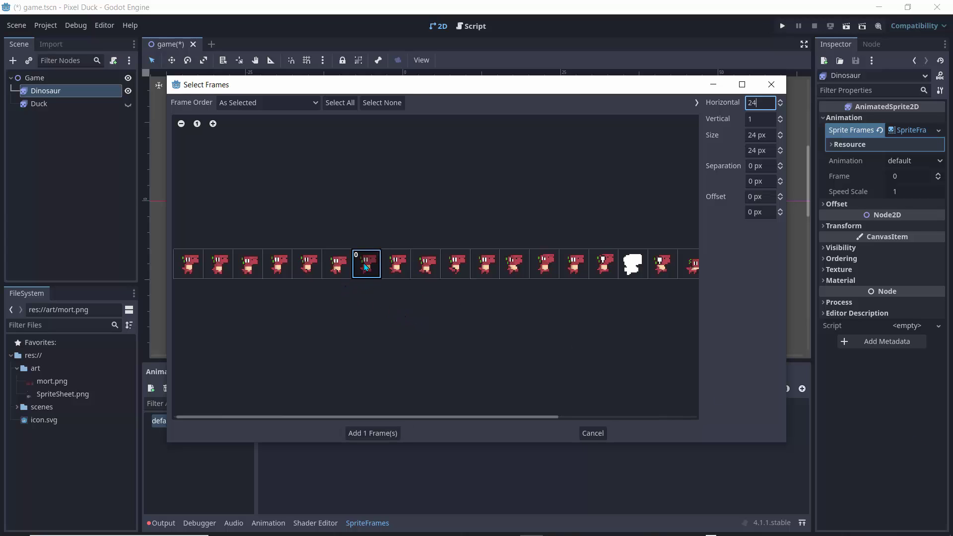
click(396, 270)
click(426, 268)
click(455, 268)
click(484, 268)
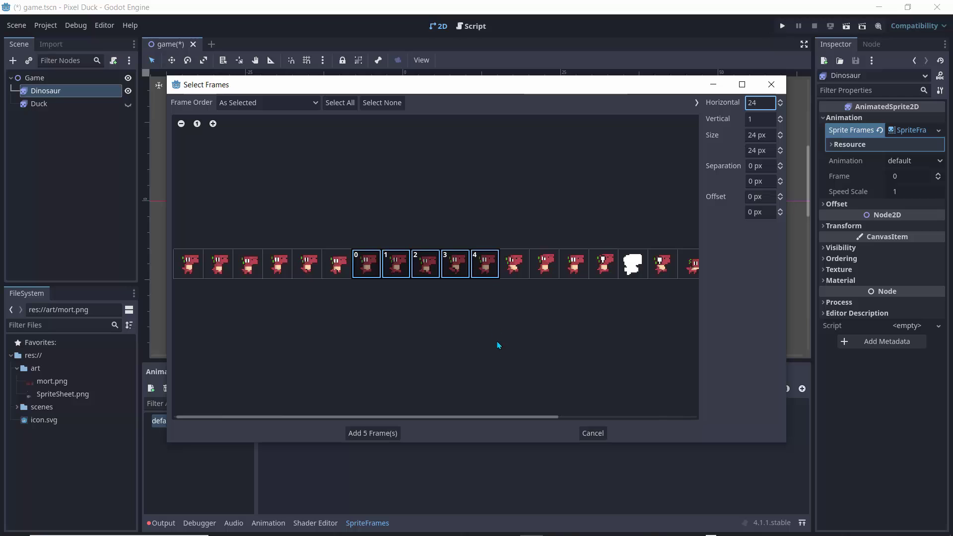
click(372, 433)
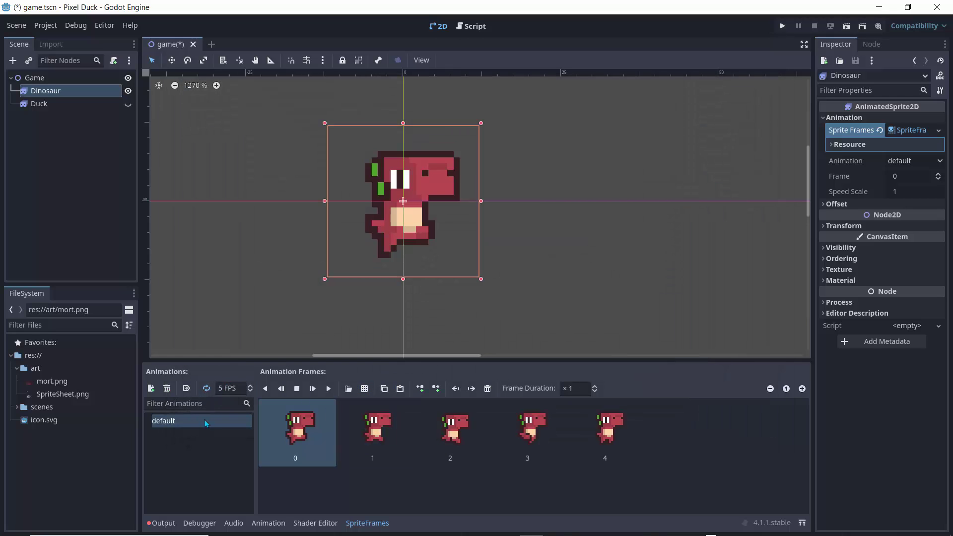
Step: Rename the Dinosaur's default animation to run and preview its playback
double_click(169, 425)
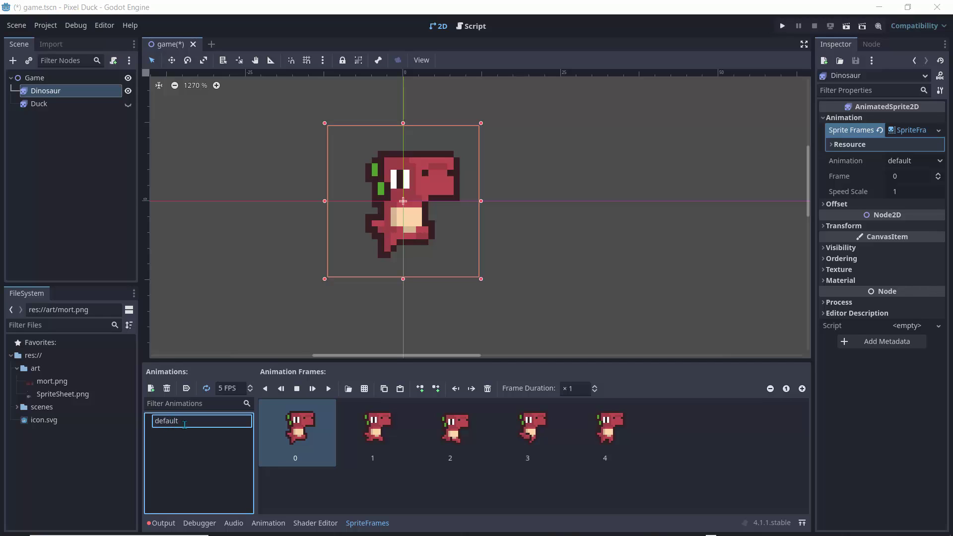
key(Return)
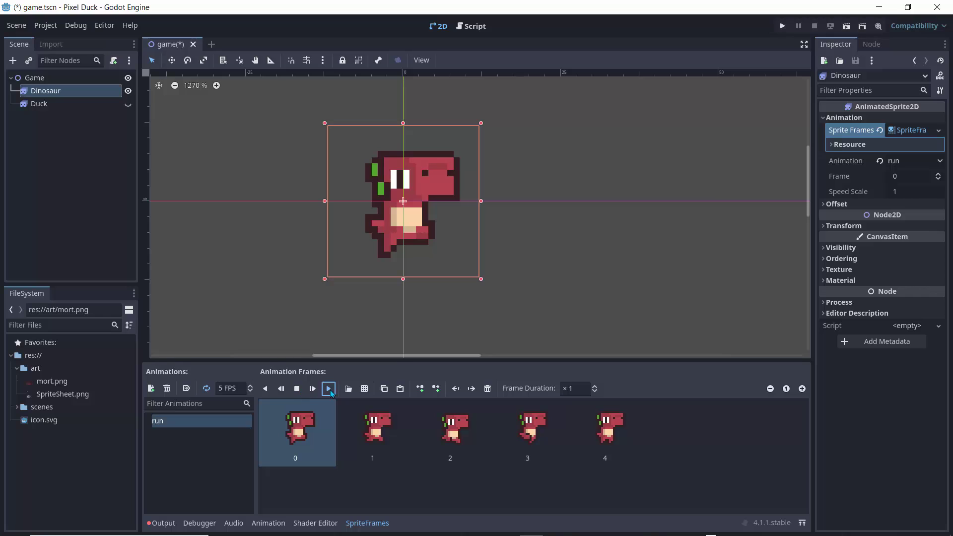
click(331, 392)
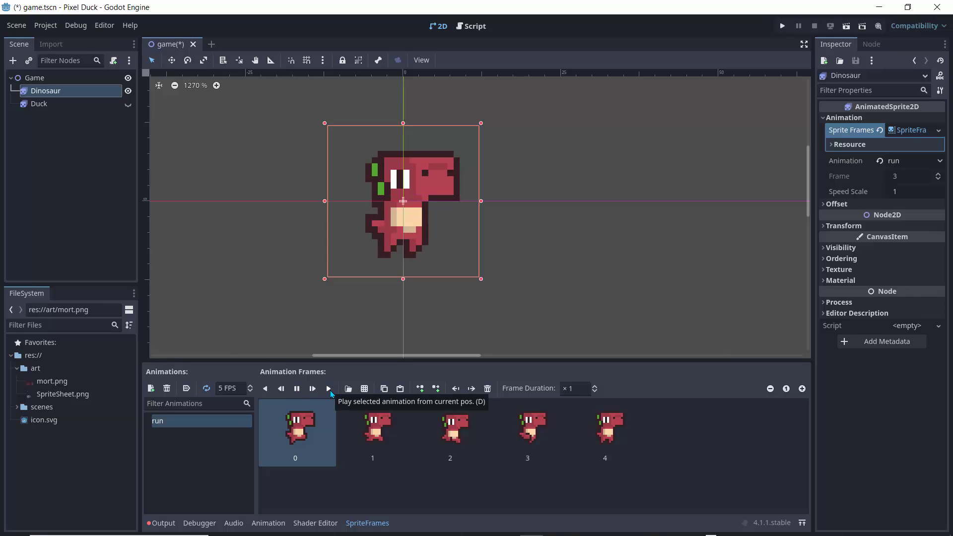
click(300, 387)
Step: Delete frame 0 from the Dinosaur's run animation
click(389, 434)
click(303, 437)
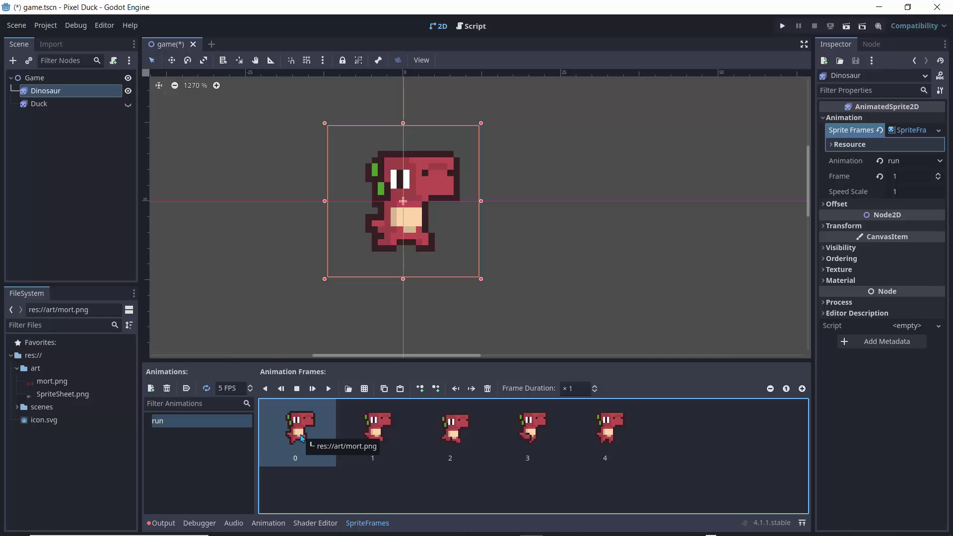
key(Delete)
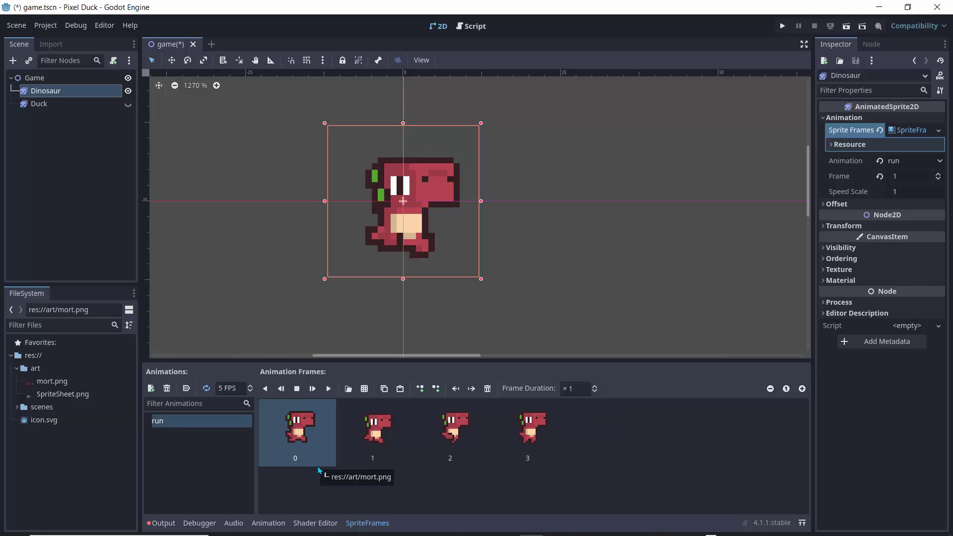
Step: Play the Dinosaur's run animation and set its speed to 12 FPS
click(329, 389)
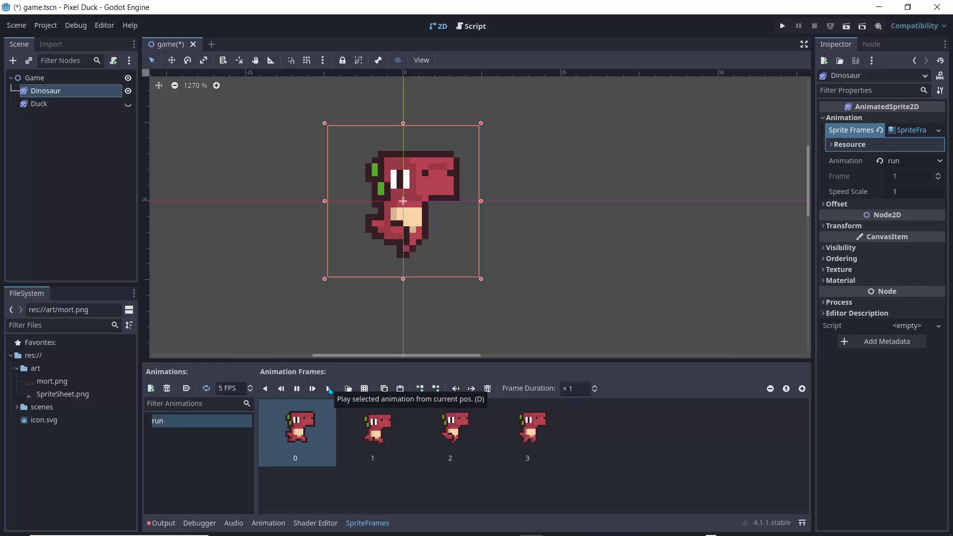
click(216, 389)
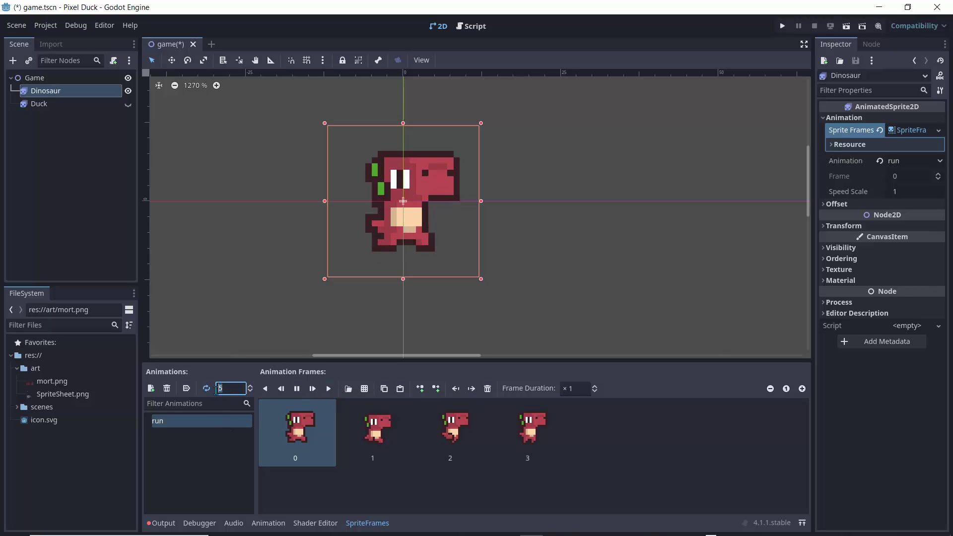
text(12)
click(192, 447)
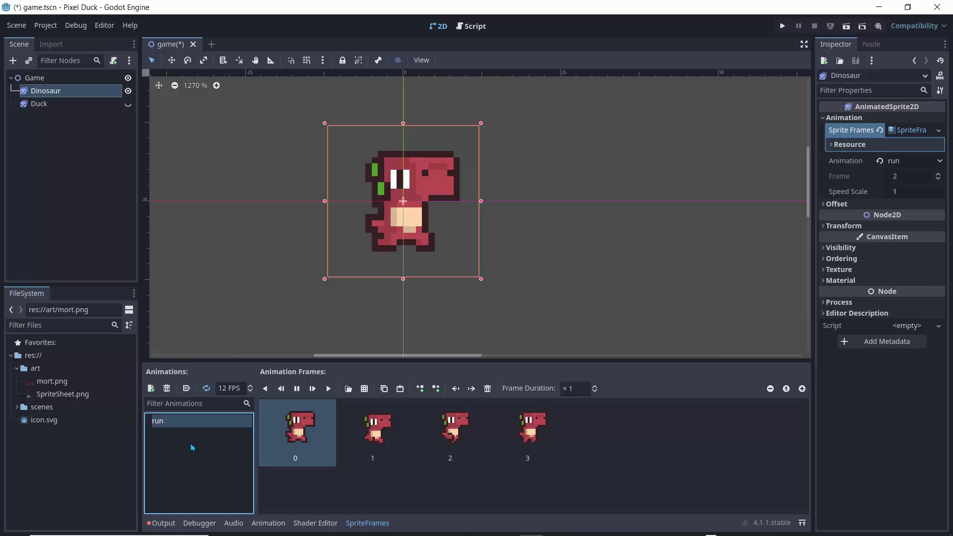
Step: Make the Duck node visible again and play its flapping animation
click(128, 104)
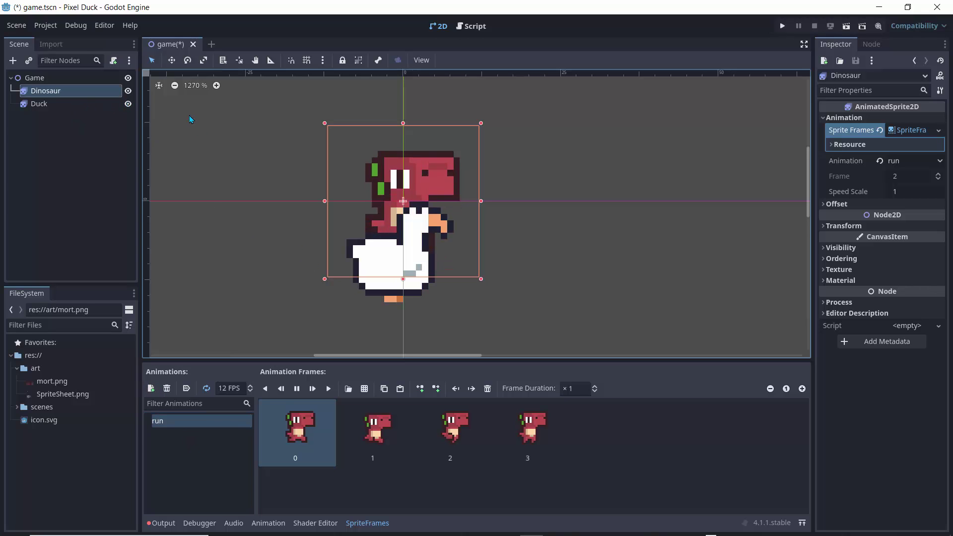
click(52, 103)
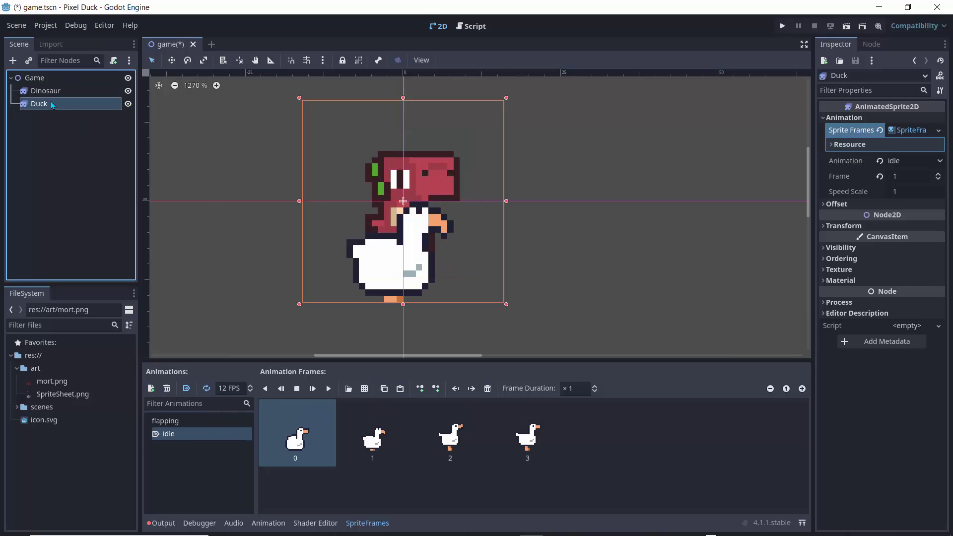
click(175, 422)
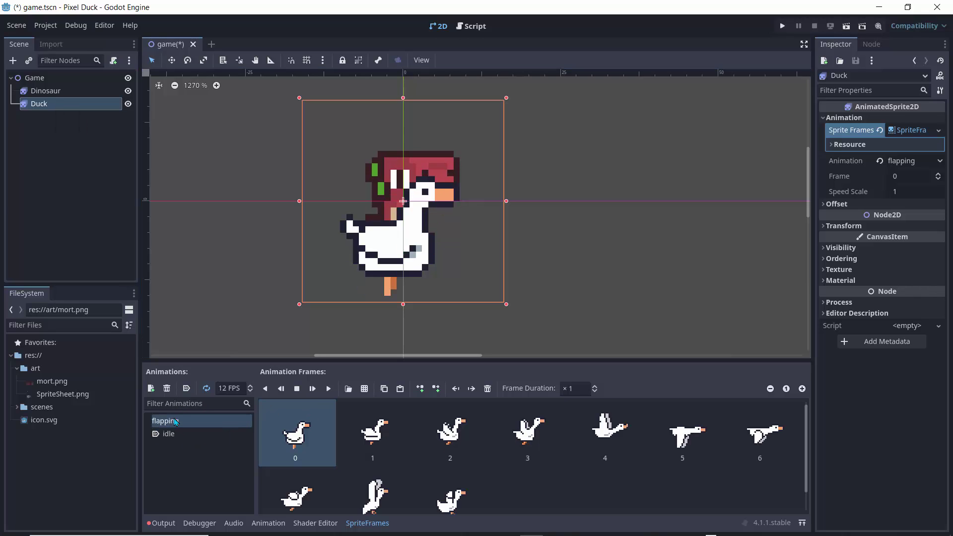
click(328, 388)
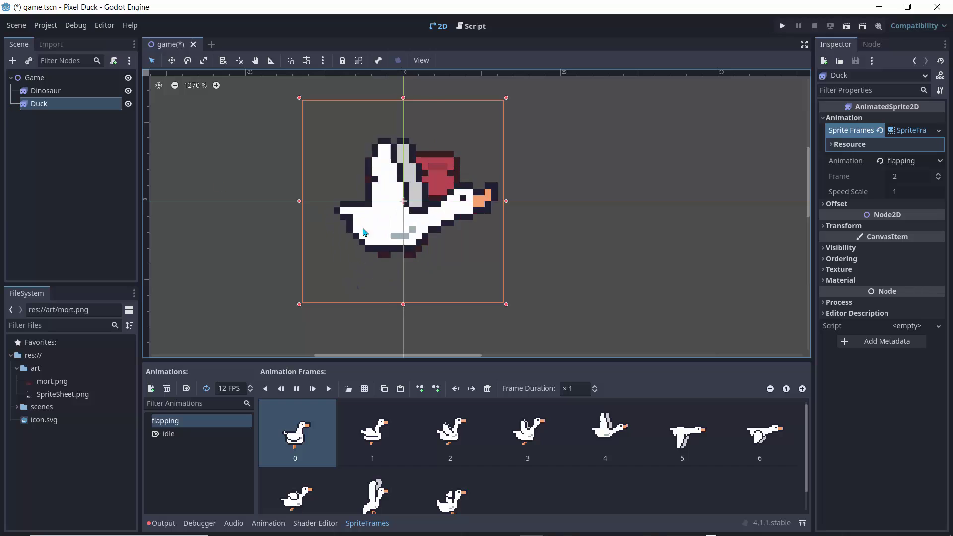
Step: Spread the two sprites apart in the scene, moving the Duck left of the origin and the Dinosaur right of it, and clear the selection
drag(364, 233, 245, 207)
scroll(286, 205, down, 1)
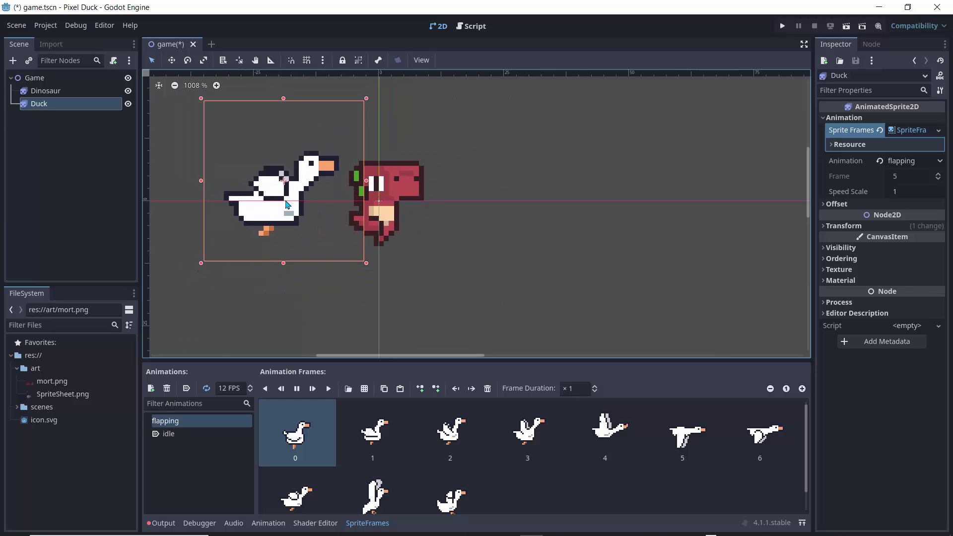
scroll(287, 204, down, 2)
click(44, 92)
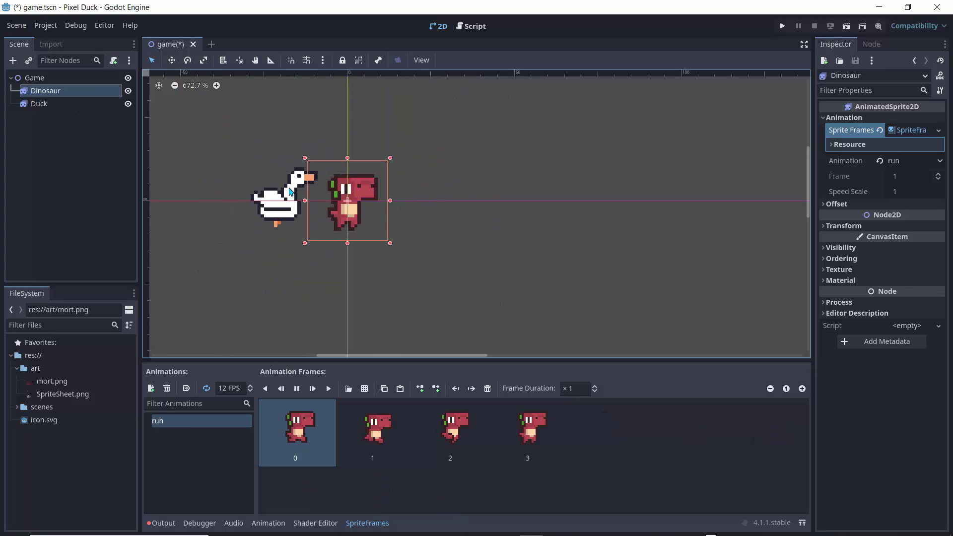
drag(354, 191, 415, 188)
click(235, 266)
scroll(235, 266, down, 1)
scroll(234, 270, up, 2)
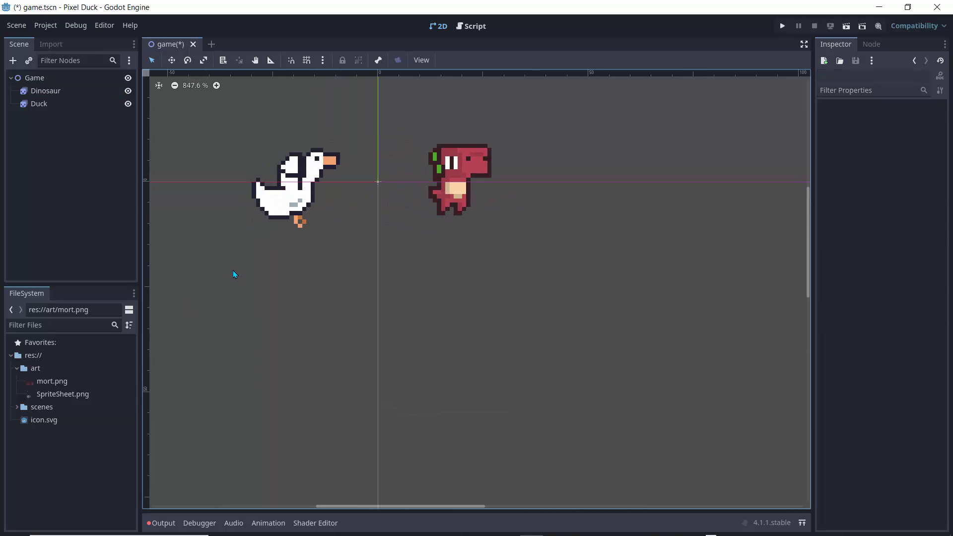
scroll(233, 269, up, 1)
middle_drag(289, 268, 329, 337)
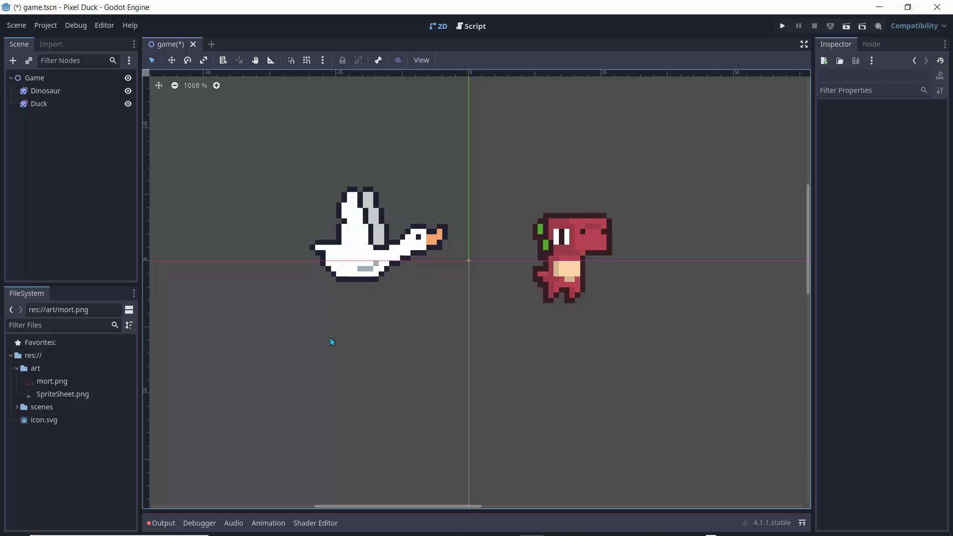